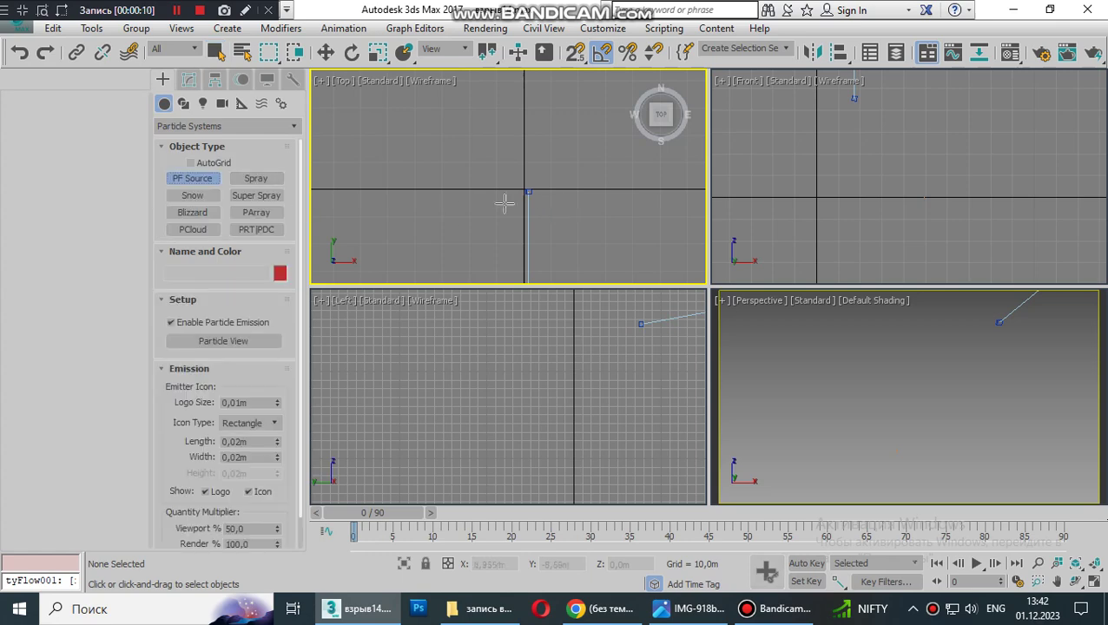
- Create a PF Source emitter about 16.5 m wide and 12.6 m long near the Top view origin and rotate it 180° so its arrow points up
drag(505, 178, 549, 212)
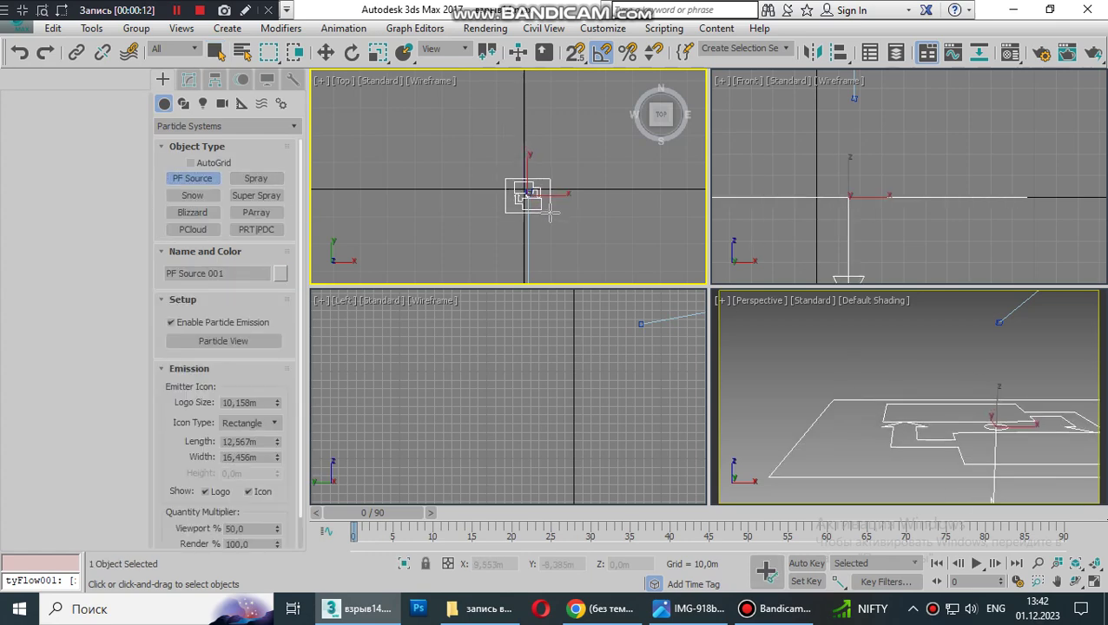
right_click(549, 212)
middle_drag(875, 244, 876, 241)
right_click(853, 194)
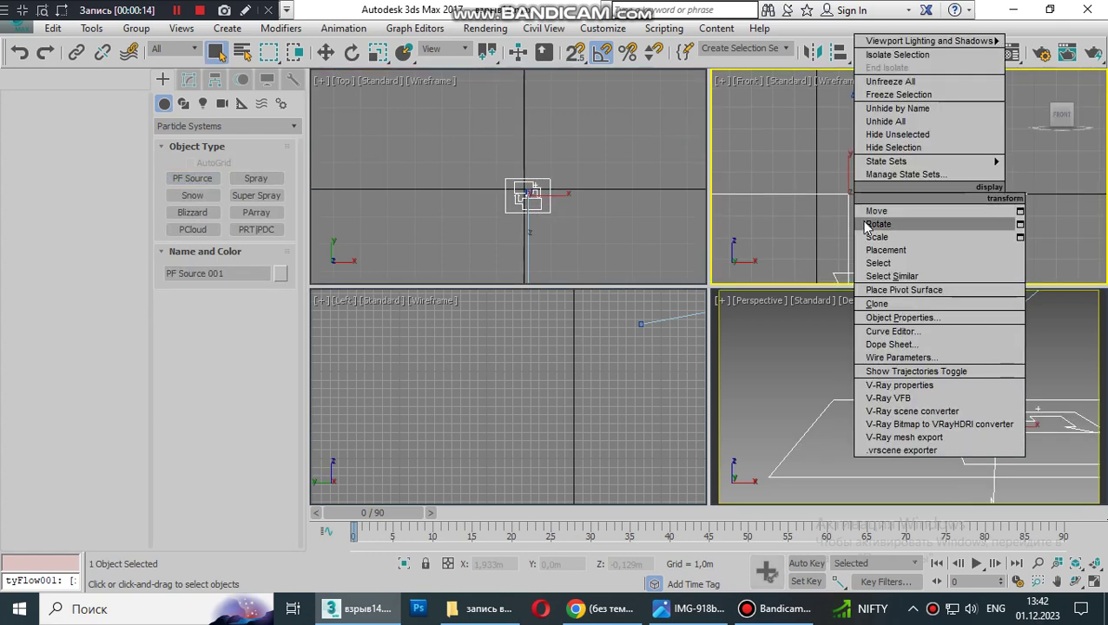
click(864, 223)
drag(862, 221, 711, 257)
- Move the PF Source emitter in the Top view so its centre sits close to the grid origin
scroll(521, 187, up, 2)
right_click(488, 169)
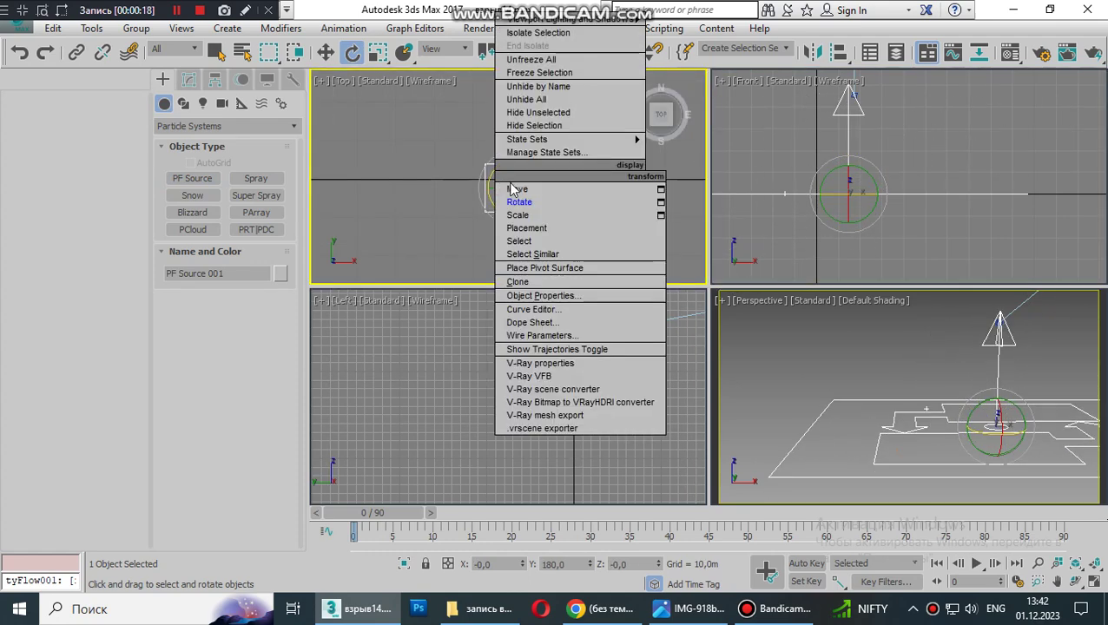
click(516, 183)
scroll(527, 183, up, 4)
drag(527, 184, 514, 170)
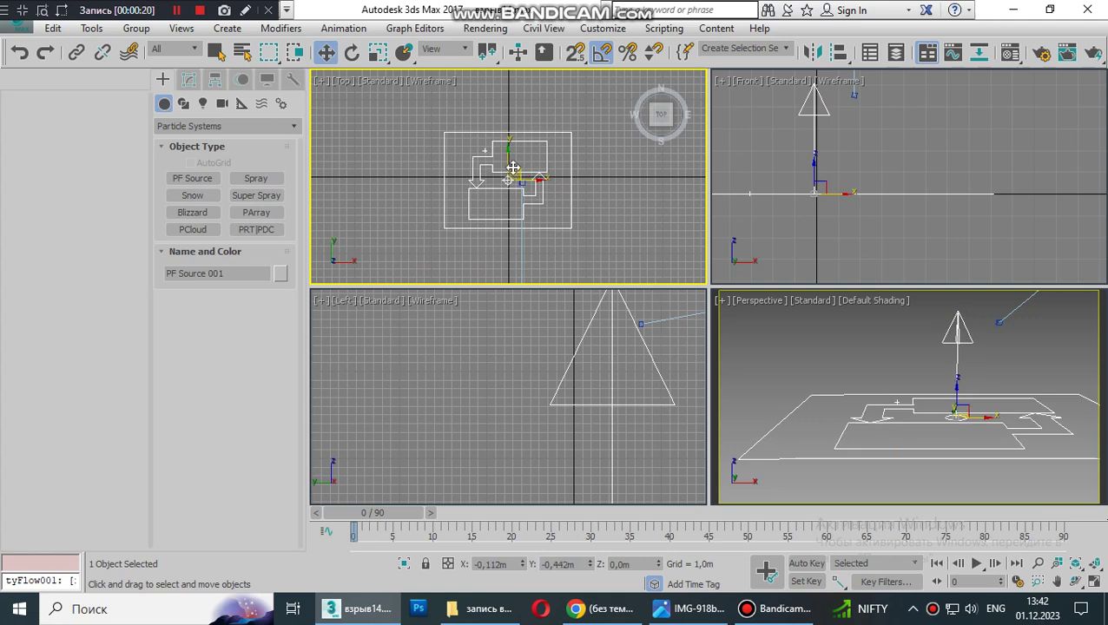
- Open Particle View full size and move the PF Source 001 and Event 005 nodes away from the older events
click(189, 81)
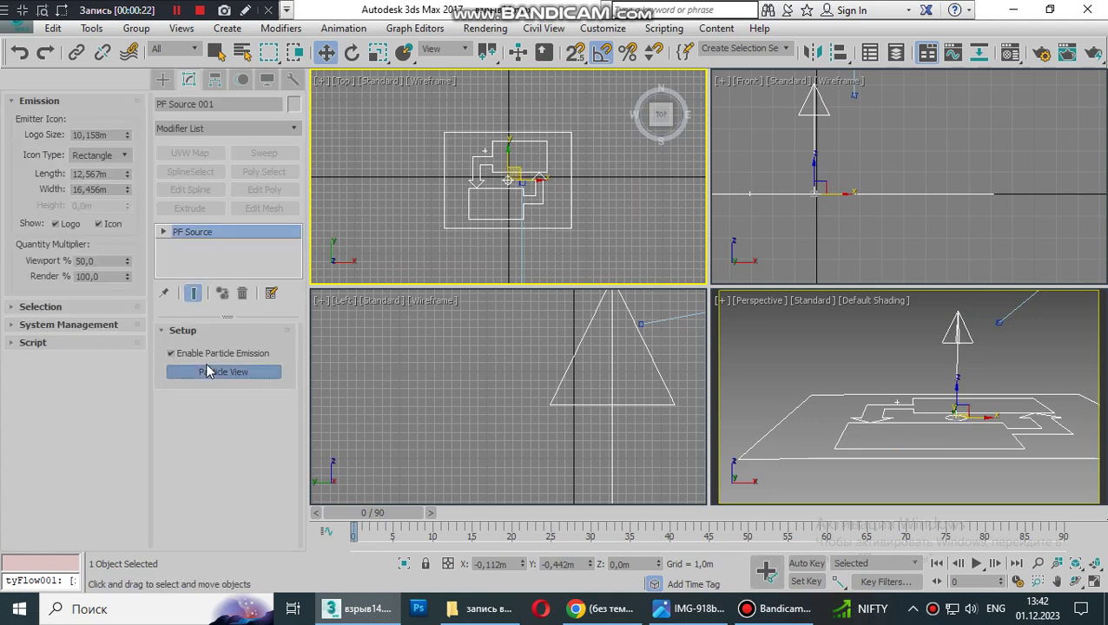
middle_drag(644, 294, 461, 274)
scroll(575, 291, down, 6)
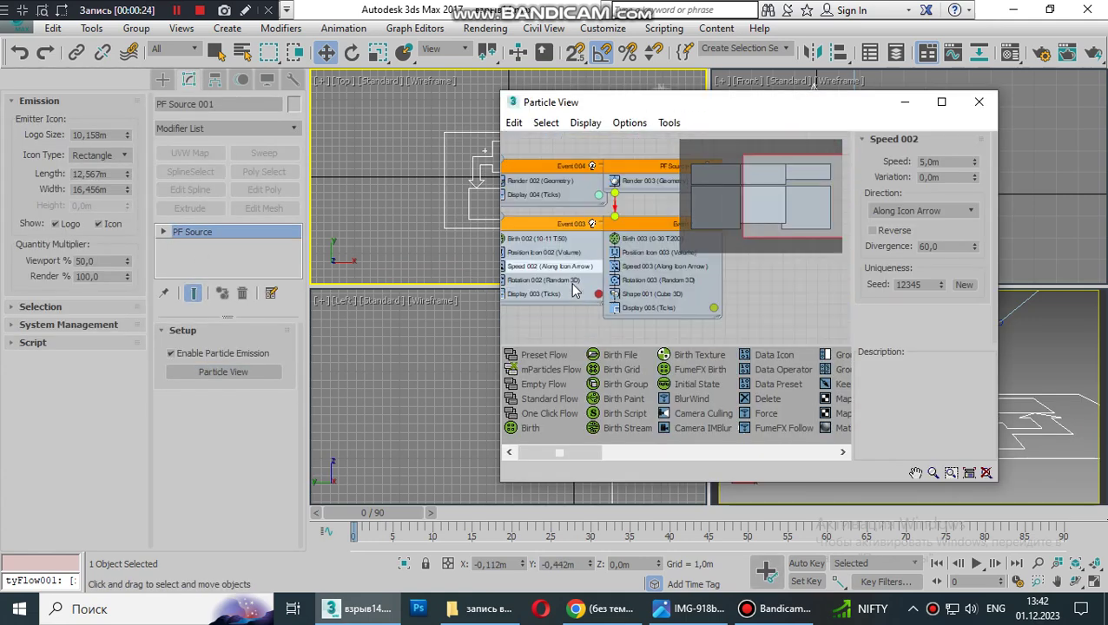
scroll(590, 255, up, 3)
middle_drag(599, 234, 644, 234)
middle_drag(636, 177, 592, 188)
drag(600, 188, 628, 181)
drag(633, 237, 687, 255)
scroll(667, 272, up, 2)
middle_drag(641, 263, 572, 260)
click(941, 102)
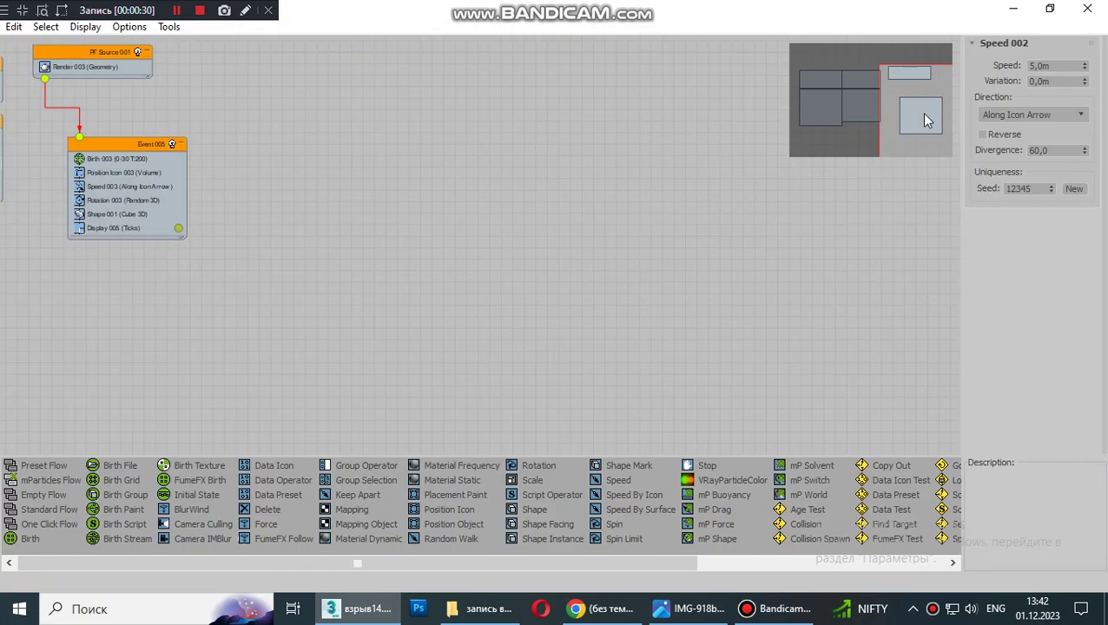
middle_drag(405, 187, 709, 316)
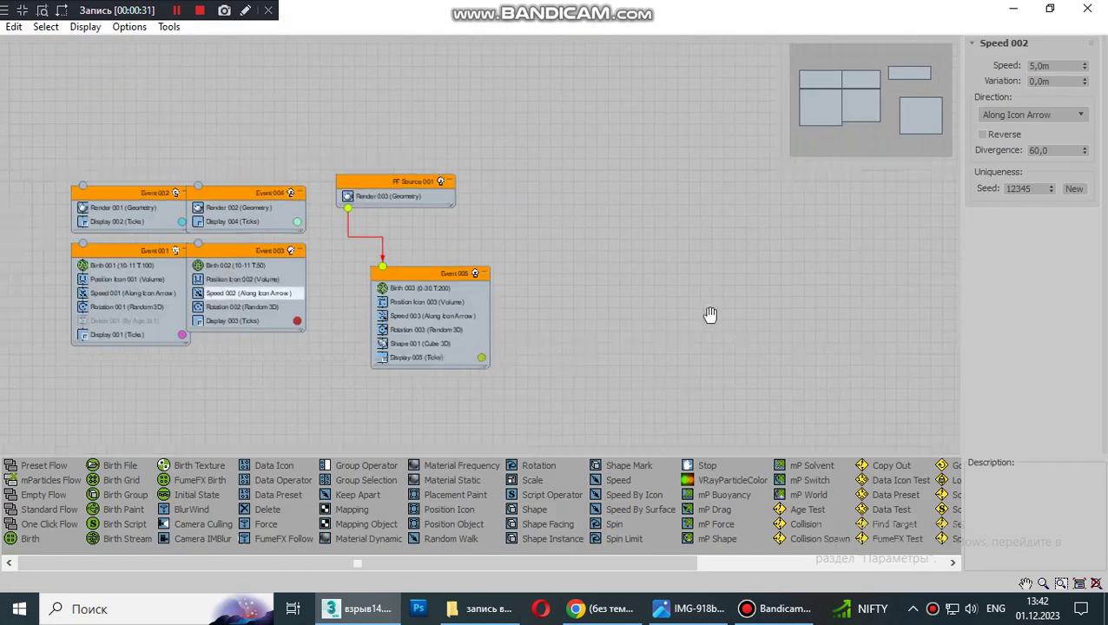
- Delete the leftover Event 002, Event 001, Event 004 and Event 003 nodes
click(116, 194)
key(Delete)
click(136, 251)
key(Delete)
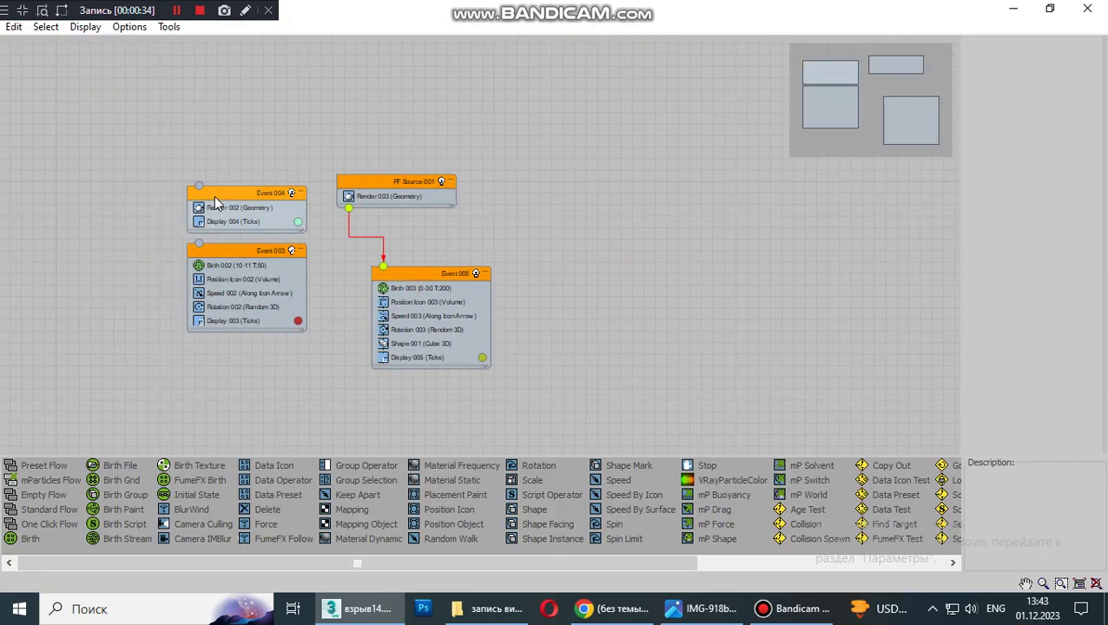
click(211, 195)
key(Delete)
click(234, 250)
key(Delete)
- Set the Birth 003 operator to emit from frame 10 to frame 11 and align the PF Source 001 node above its event
scroll(384, 288, up, 2)
click(400, 288)
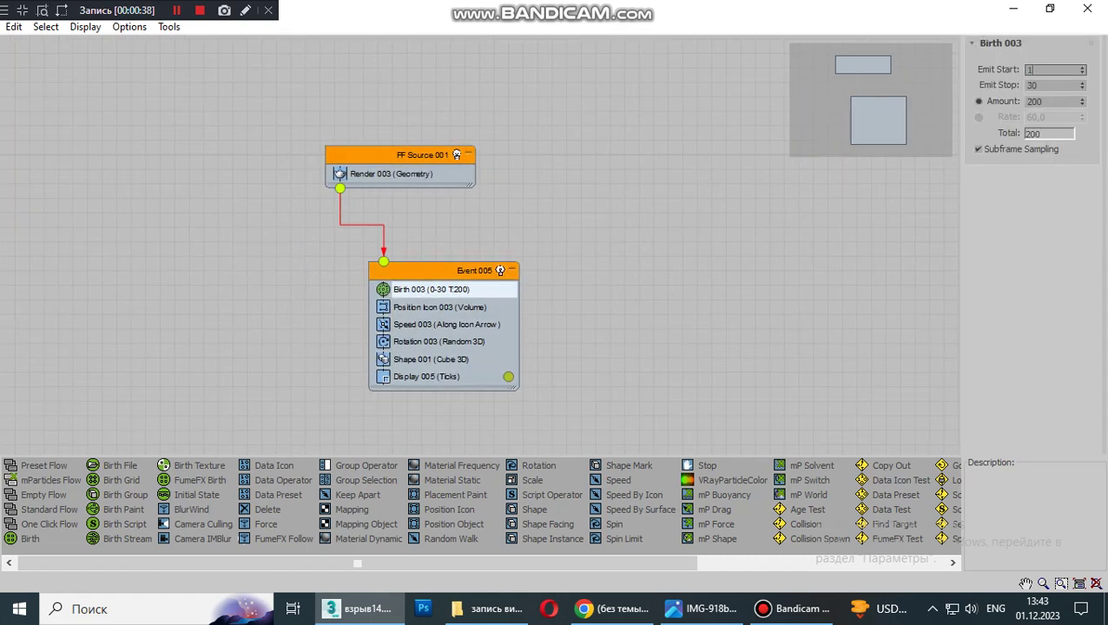
click(1036, 89)
text(11)
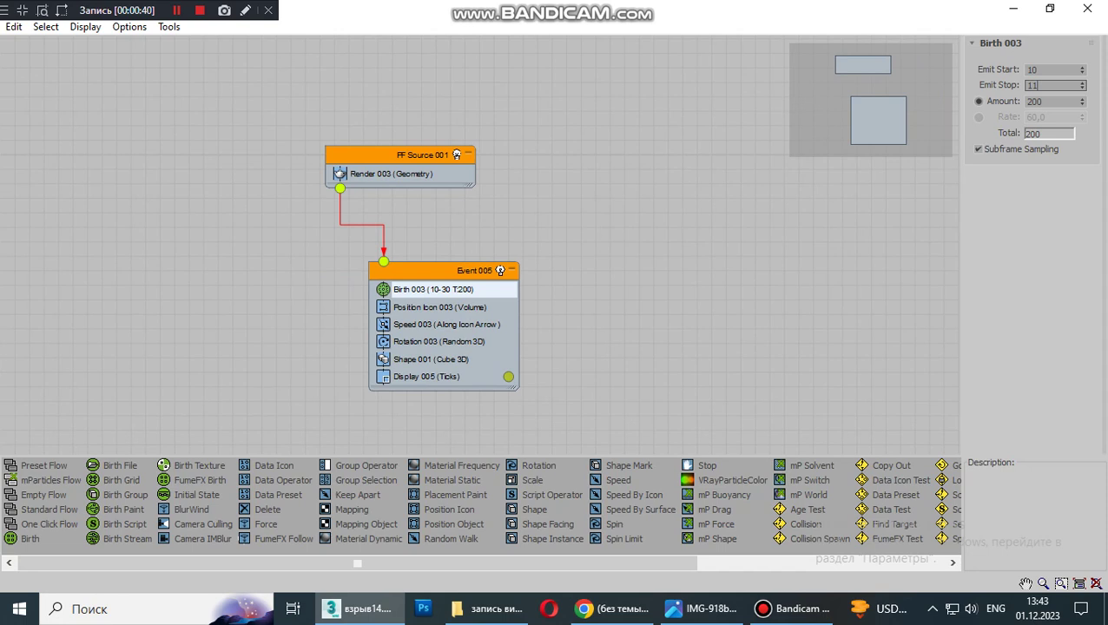
drag(389, 167, 420, 167)
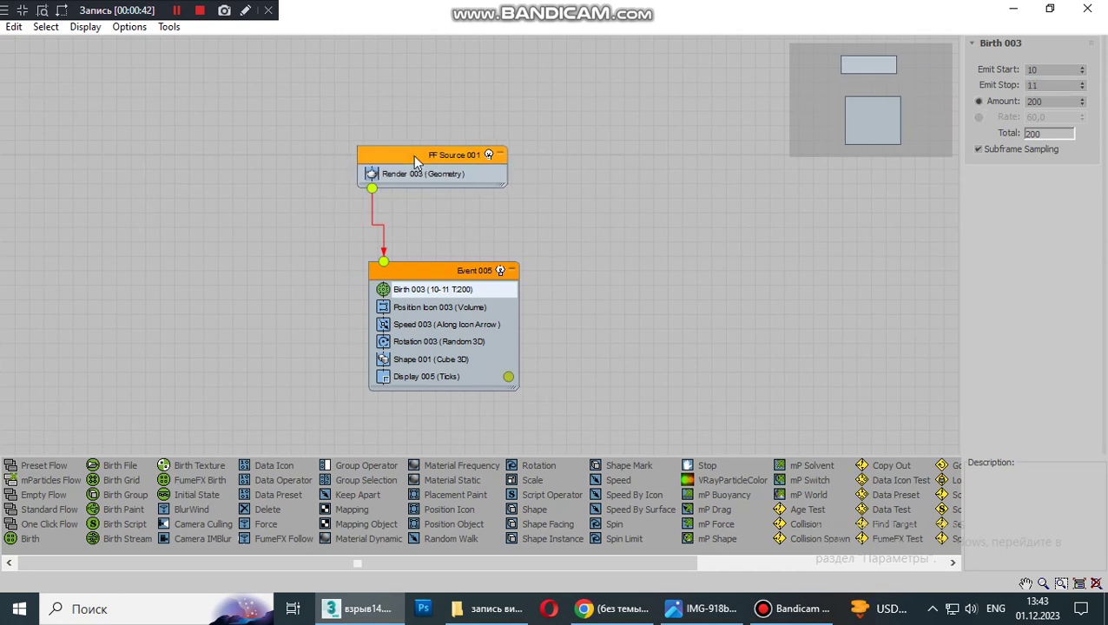
- Set the Speed 003 operator's speed to 10 m and delete the Shape 001 operator from the event
click(404, 326)
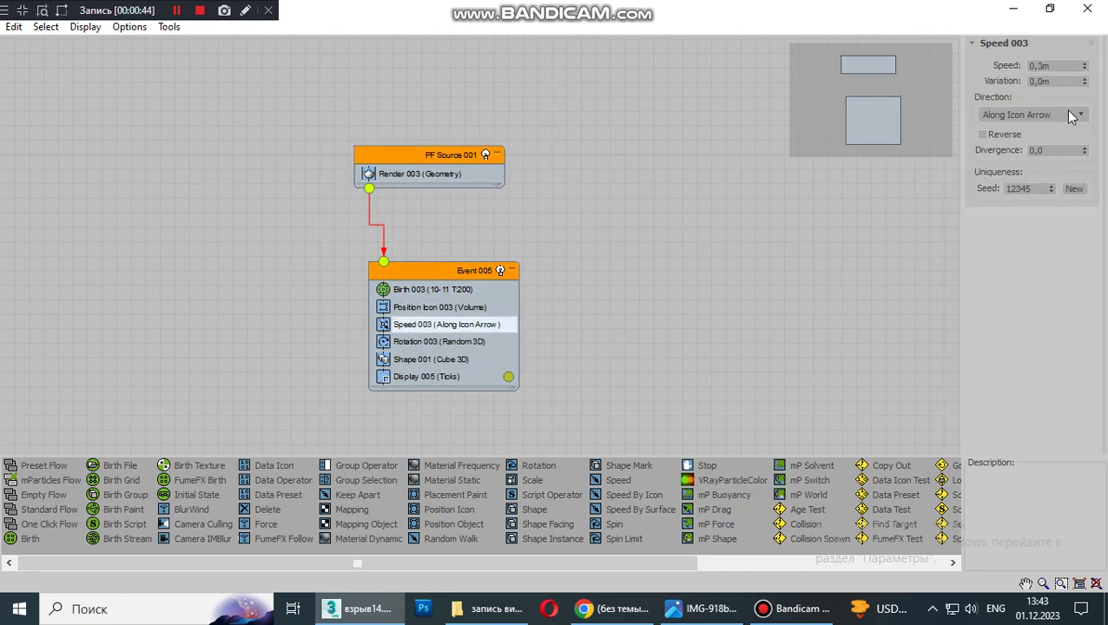
click(1052, 70)
click(435, 360)
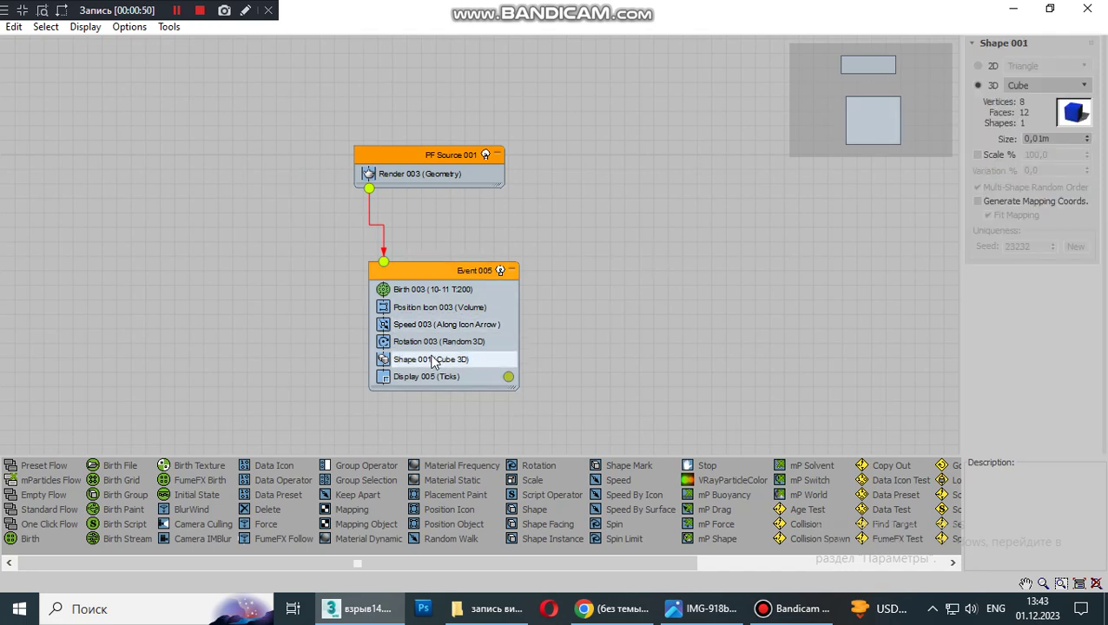
right_click(435, 360)
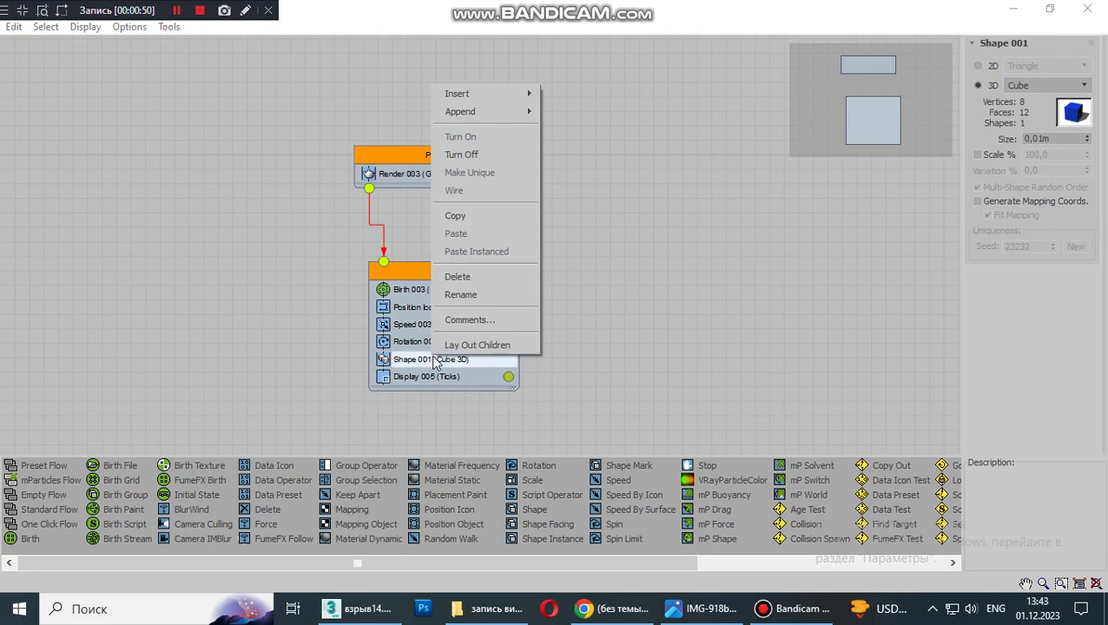
click(458, 276)
- Set the Speed 003 operator's divergence to 80
click(422, 326)
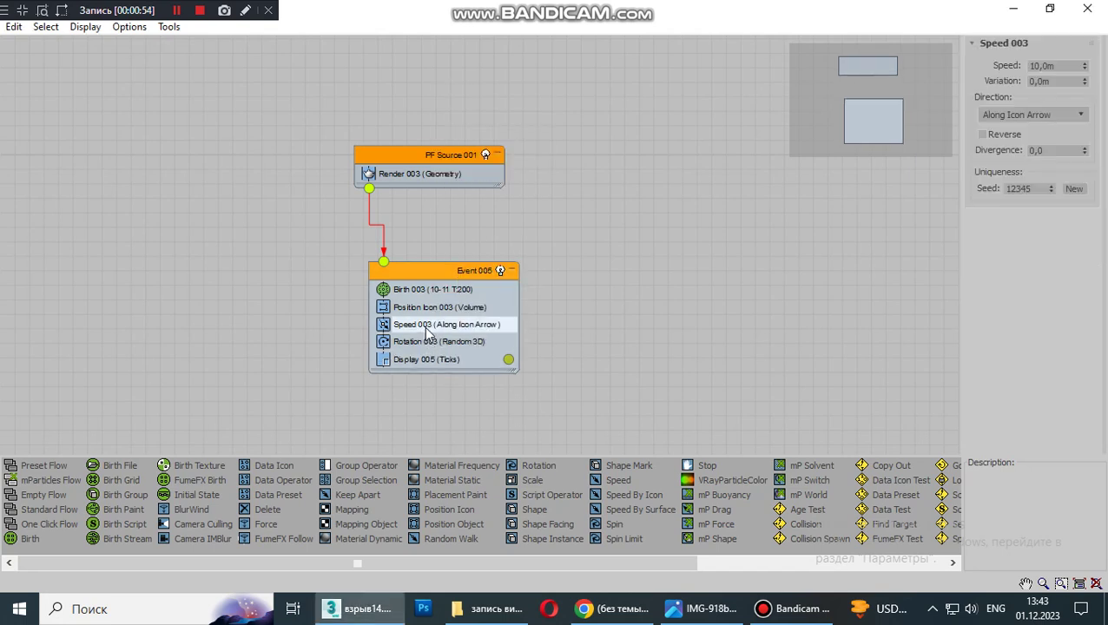
double_click(1057, 153)
text(80)
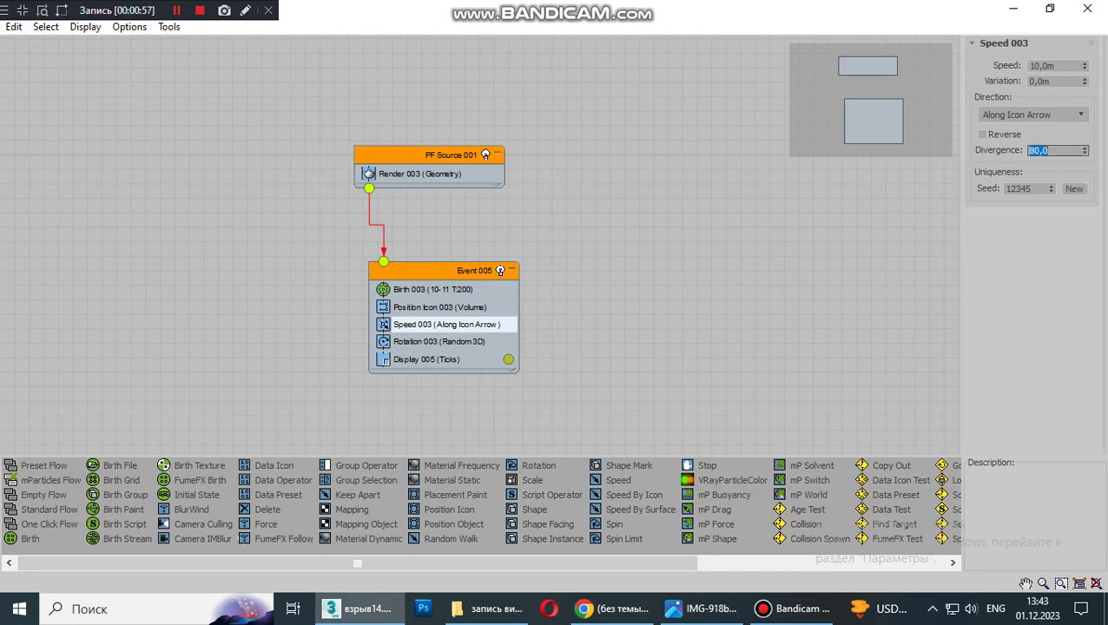
- Set the Position Icon 003 location to Pivot and close Particle View
click(437, 309)
click(1007, 135)
click(997, 149)
click(1049, 9)
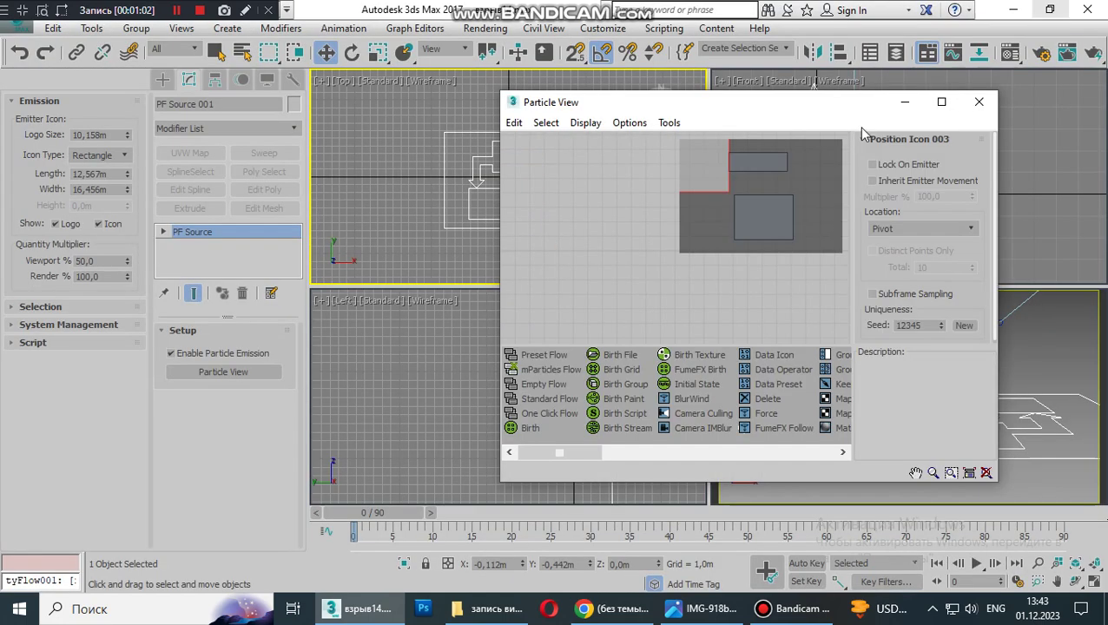
click(978, 106)
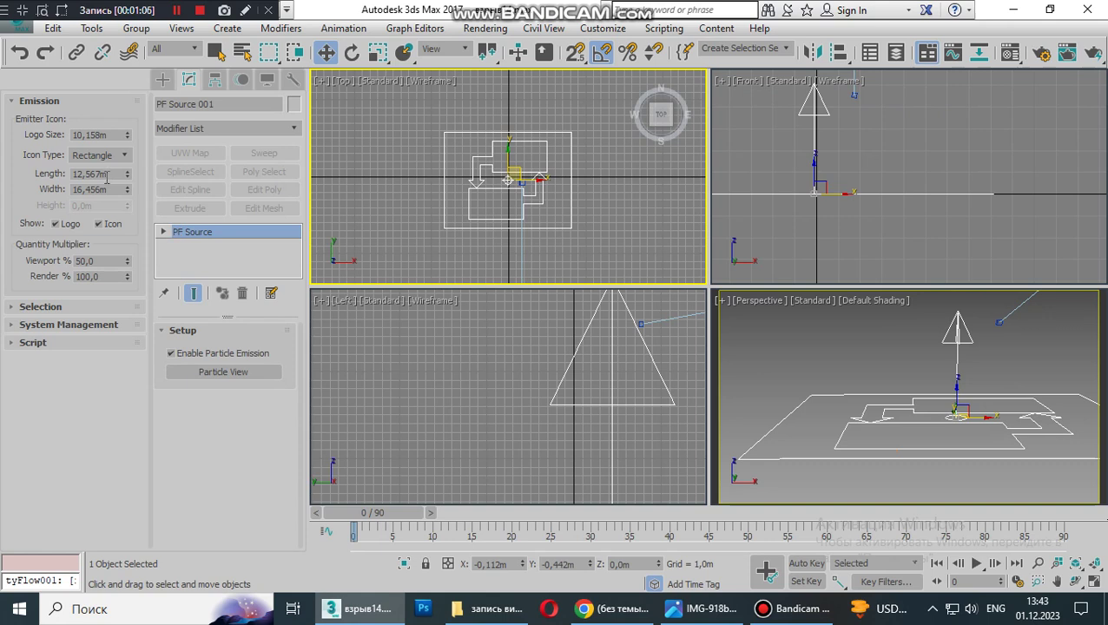
- Set the emitter icon's length and width to 1 m and shrink its logo size to about 0.58 m
key(Tab)
text(1)
key(Return)
drag(127, 136, 109, 217)
scroll(555, 188, up, 6)
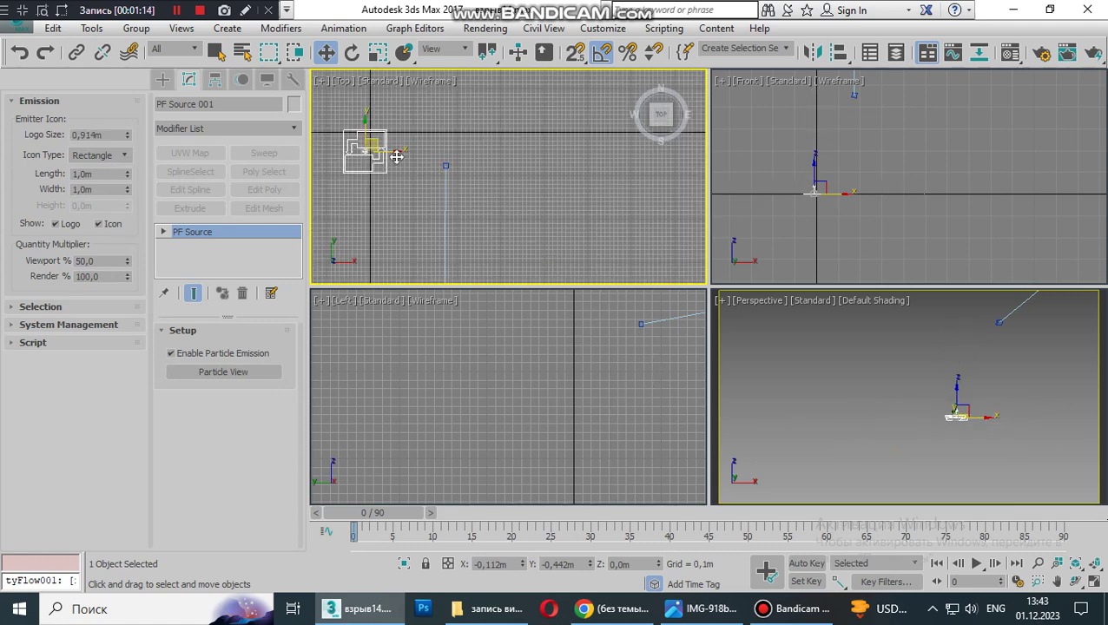
middle_drag(400, 166, 625, 228)
drag(129, 139, 122, 155)
scroll(491, 210, down, 2)
scroll(514, 210, up, 4)
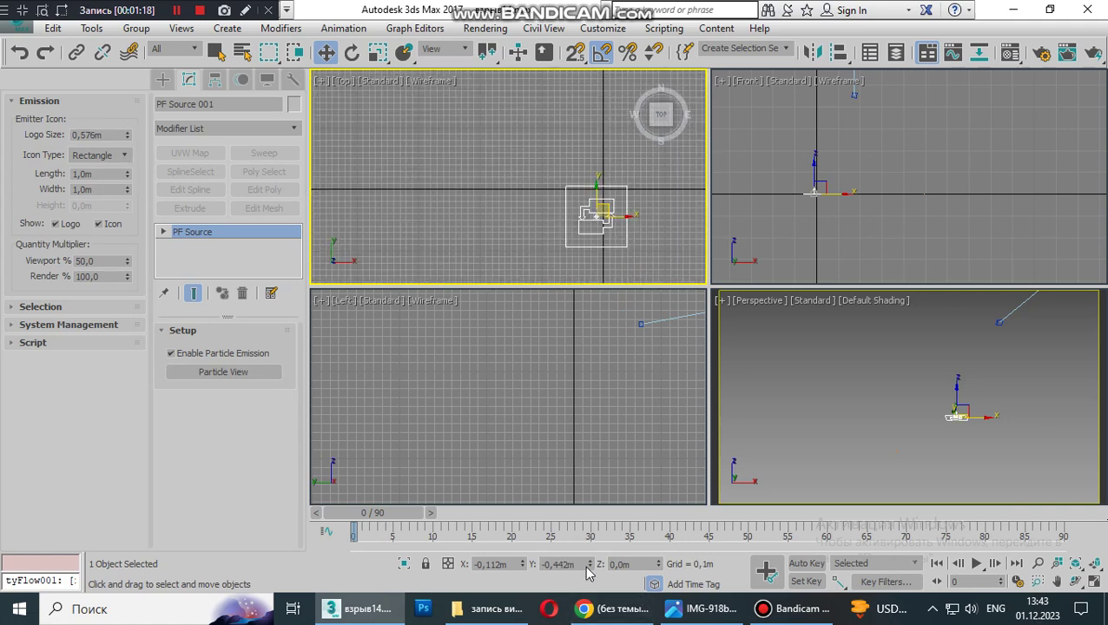
- Set the emitter's X and Y position to 0 and raise it to about 0.28 m in Z
double_click(560, 564)
text(0)
drag(513, 566, 423, 566)
text(0)
key(Return)
scroll(521, 233, down, 2)
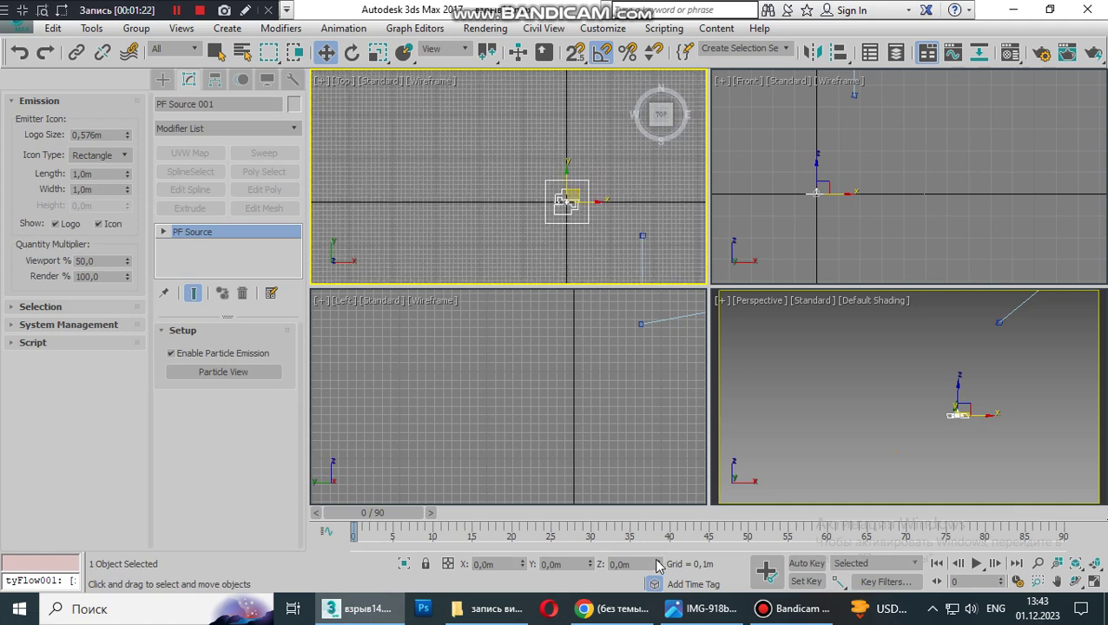
mouse_move(660, 565)
mouse_down()
mouse_move(661, 541)
mouse_move(661, 556)
mouse_up()
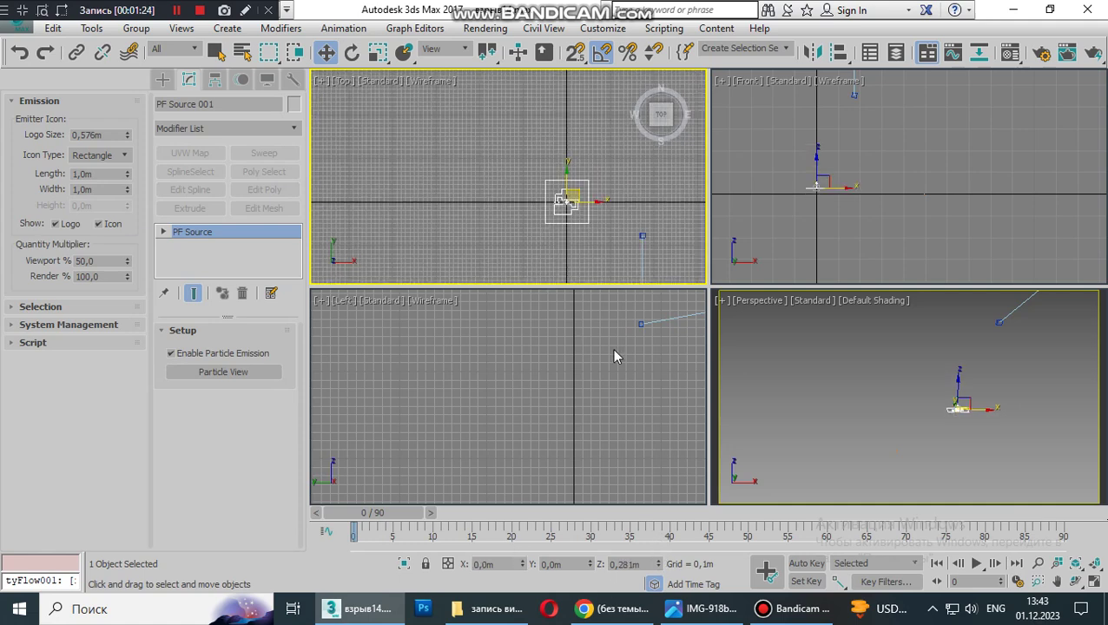
- Create a FumeFX container about 19.6 m wide, 16.1 m long and 8 m high, centred on the particle emitter
scroll(514, 198, up, 2)
click(162, 80)
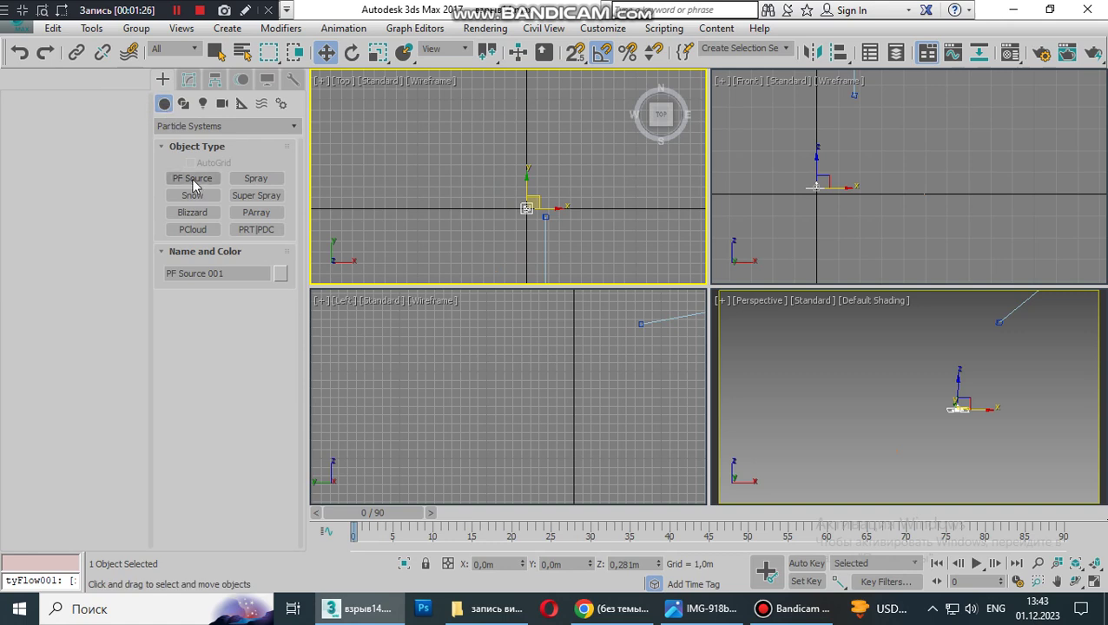
click(188, 131)
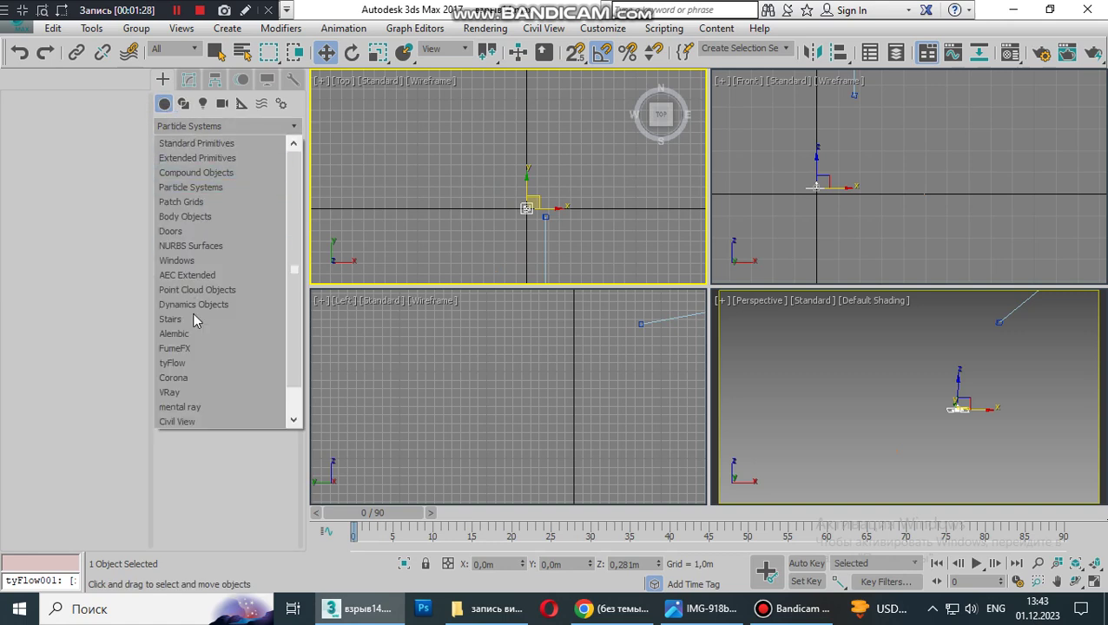
click(176, 349)
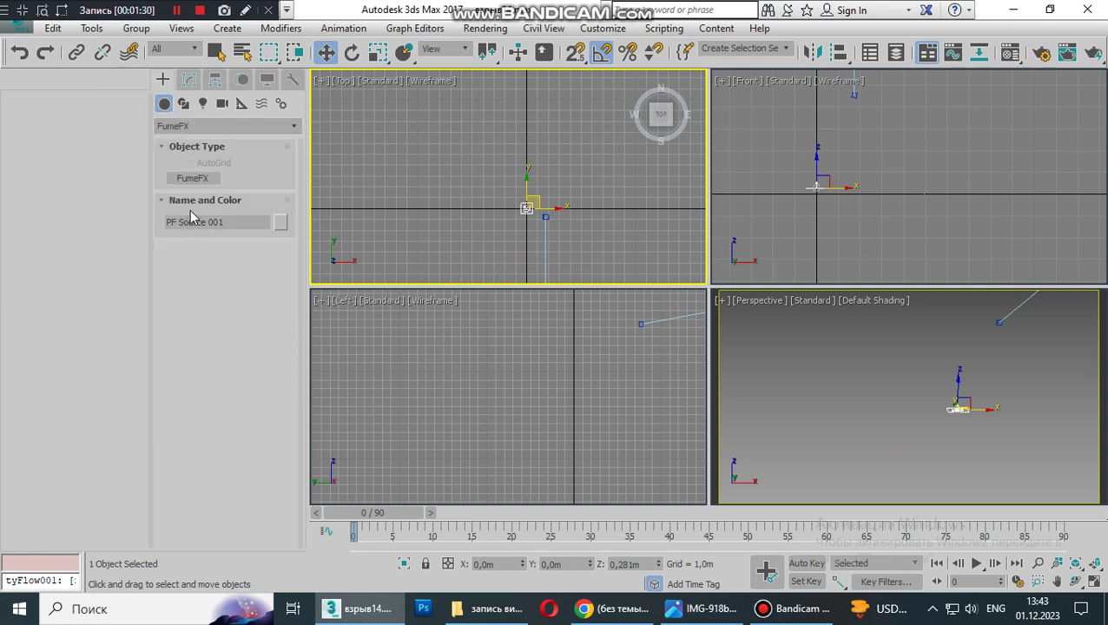
click(191, 179)
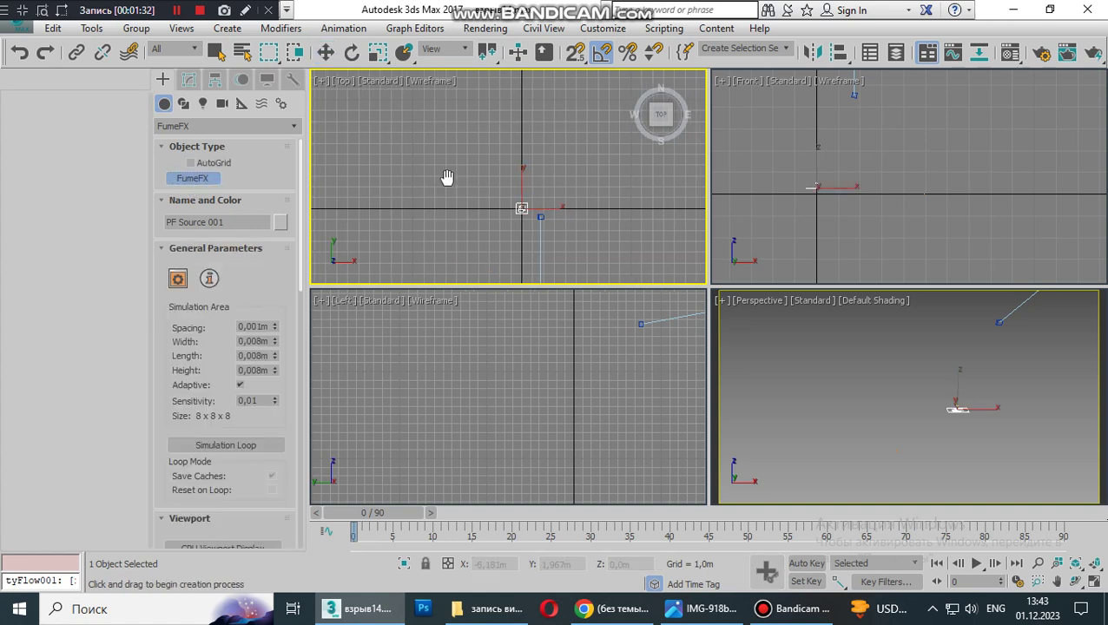
drag(513, 194, 618, 282)
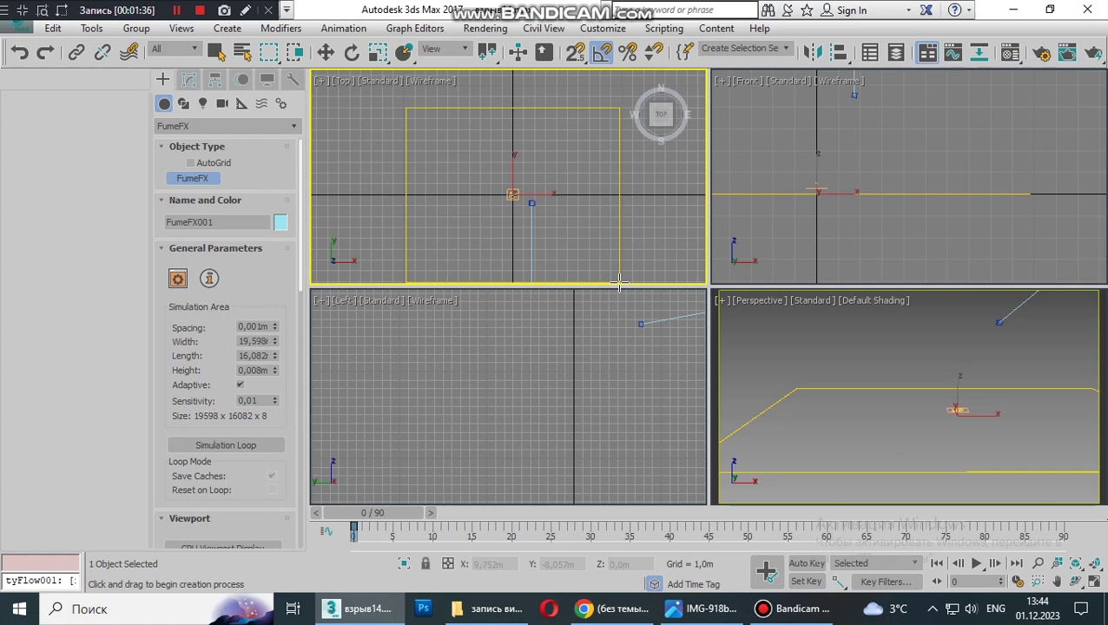
right_click(636, 196)
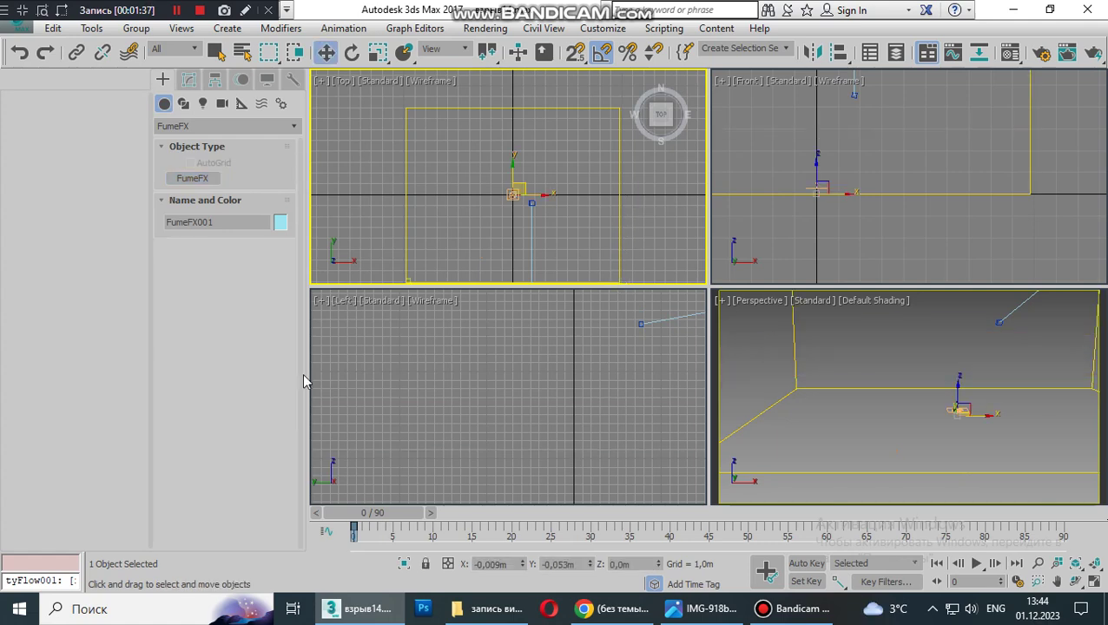
- Set the FumeFX container's width, length and height to 30 m each
click(189, 80)
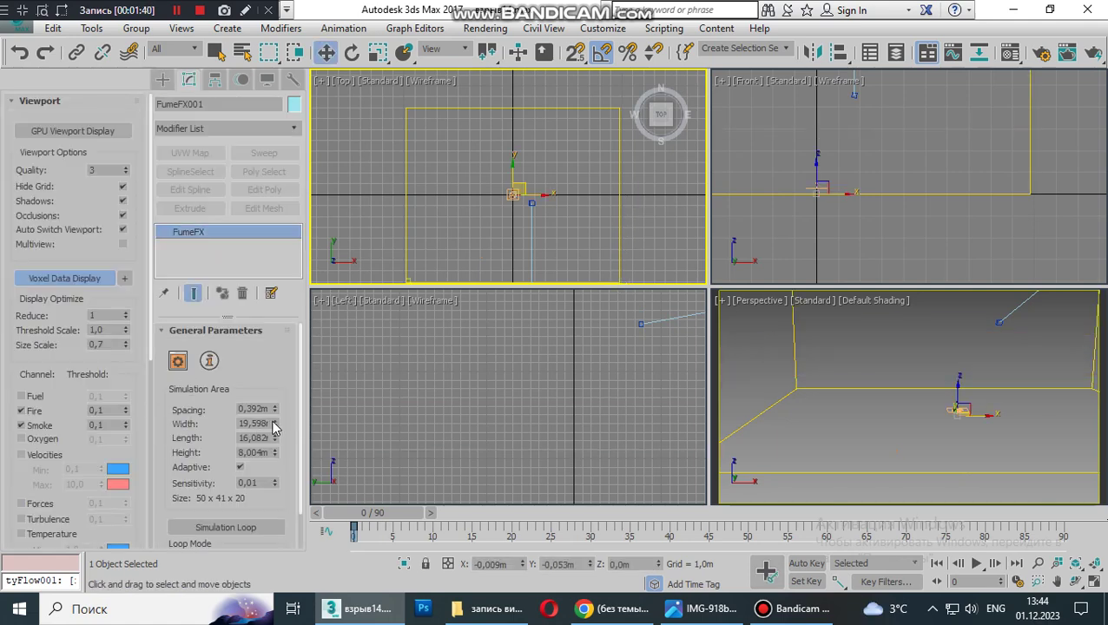
double_click(272, 423)
text(30m)
double_click(267, 438)
text(3)
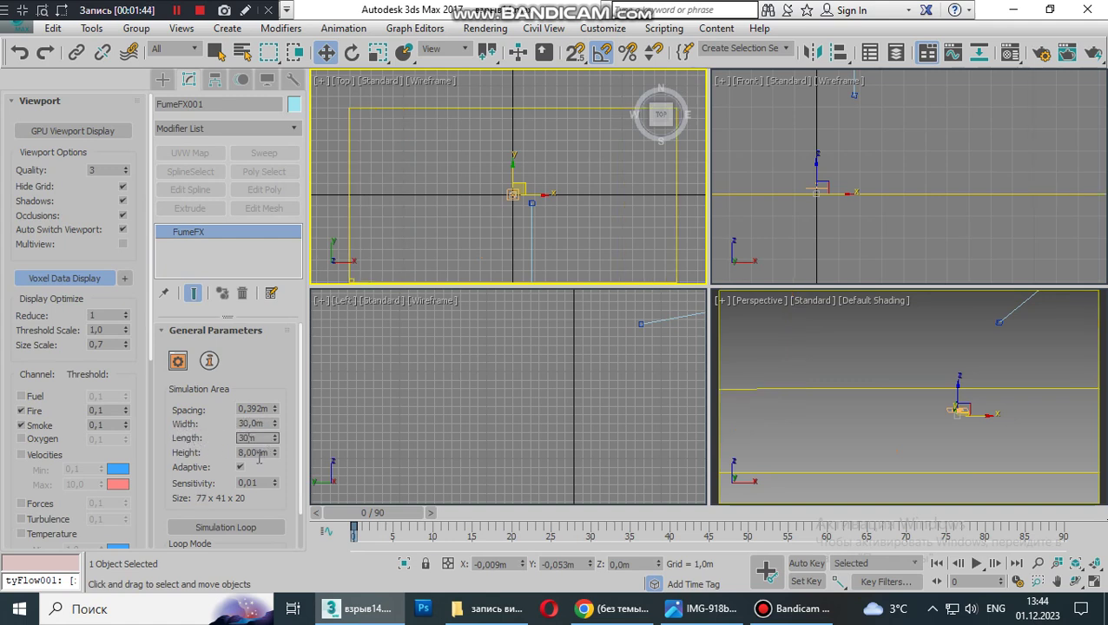
double_click(264, 453)
text(30m)
key(Return)
- Change the start frame of the FumeFX output range and set the playback's Play From and Start Frame to 10
click(178, 361)
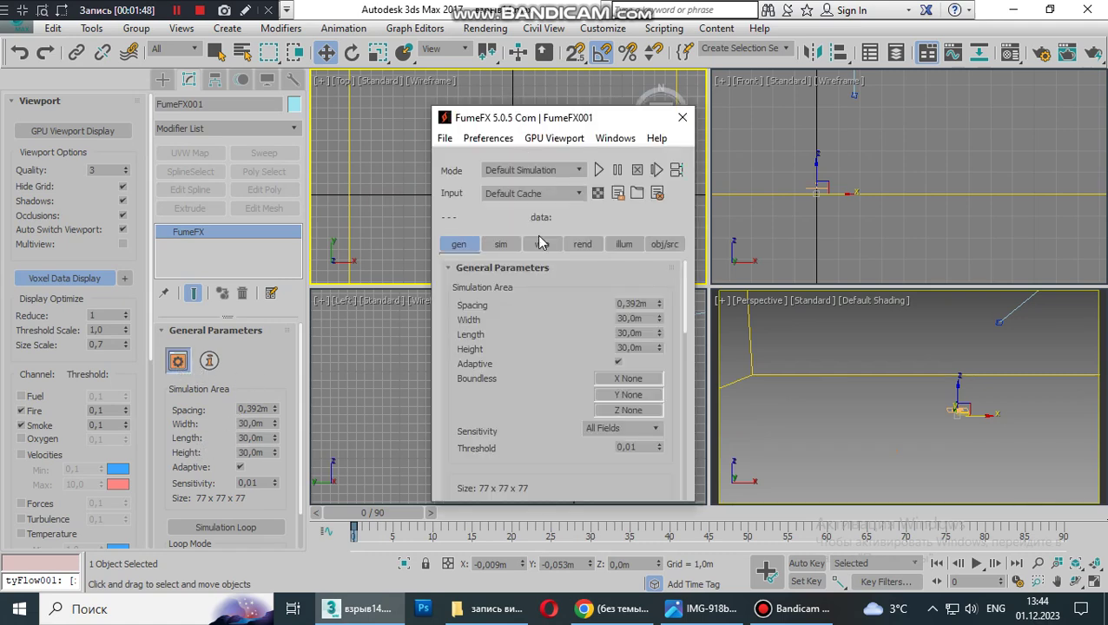
scroll(580, 326, down, 4)
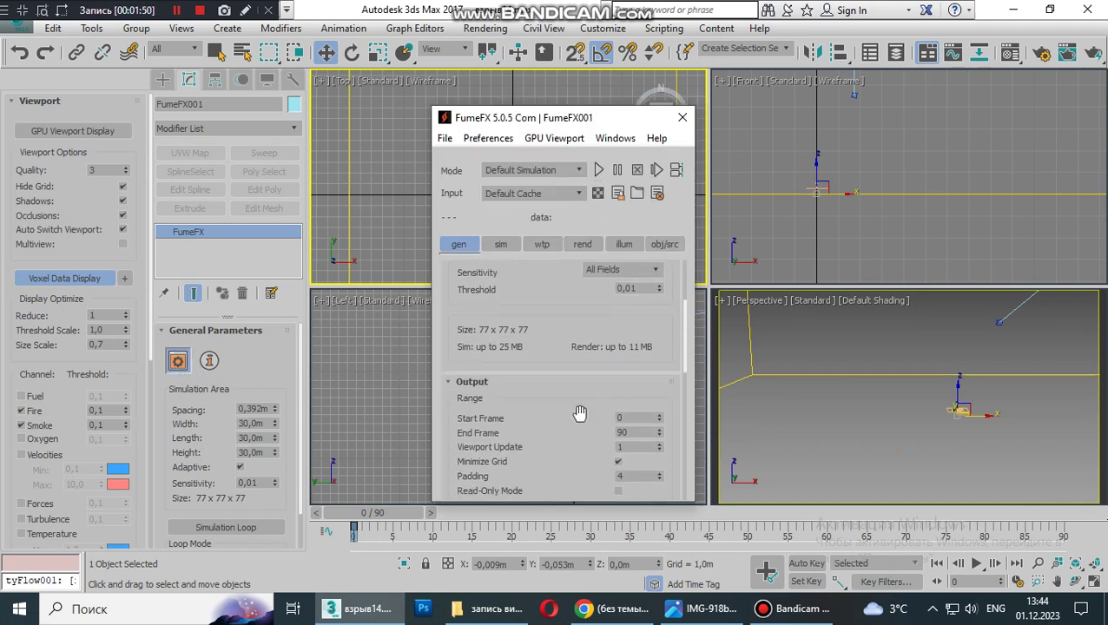
double_click(629, 408)
text(1)
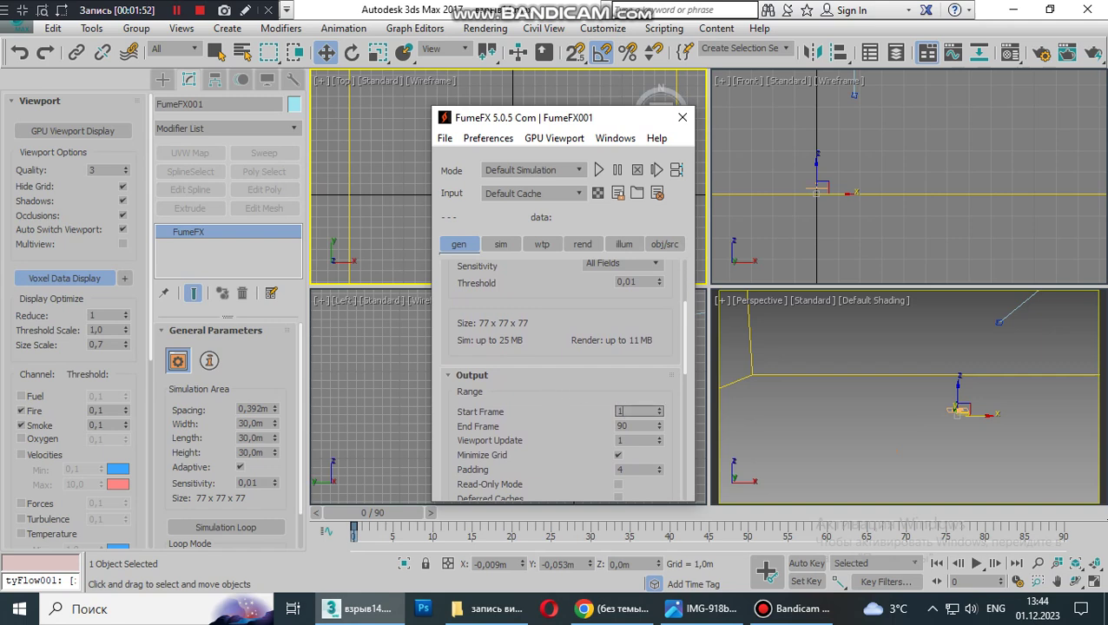
scroll(556, 401, down, 10)
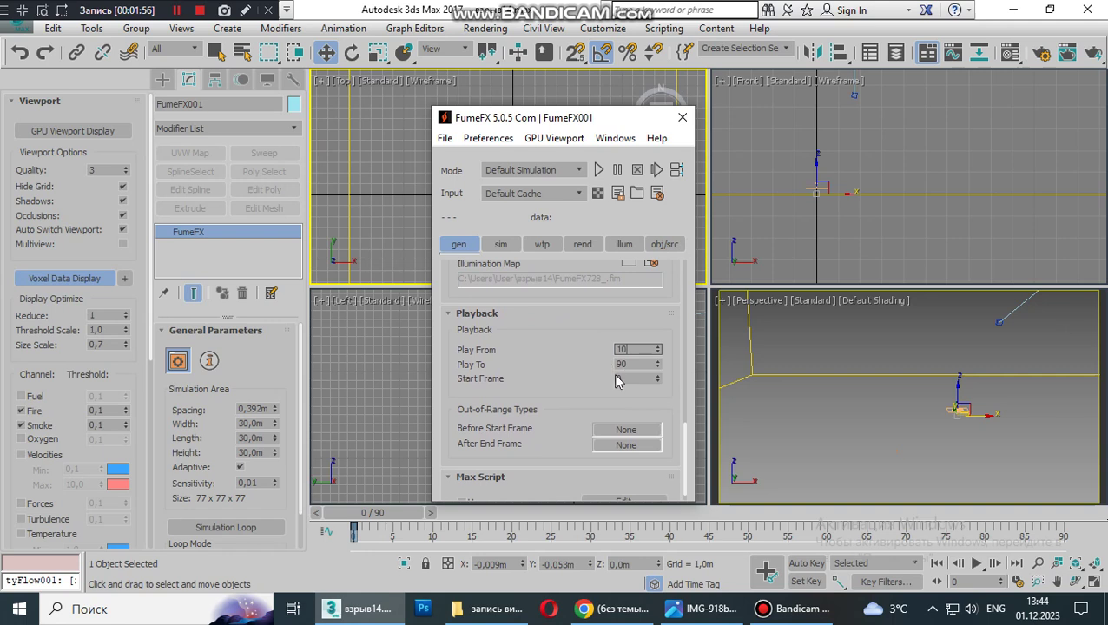
key(Return)
- Redirect the FumeFX Default, Wavelet and Post Processing cache paths to the folder E:\взрывы\FX взрыв 1
scroll(551, 370, up, 3)
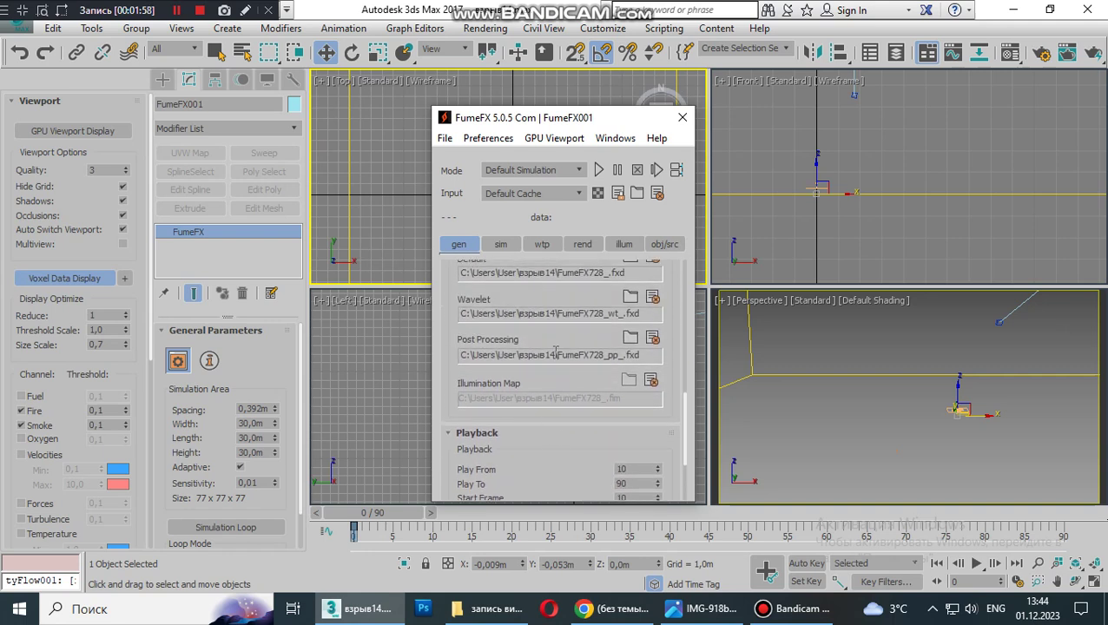
drag(564, 297, 566, 367)
key(shift+F12)
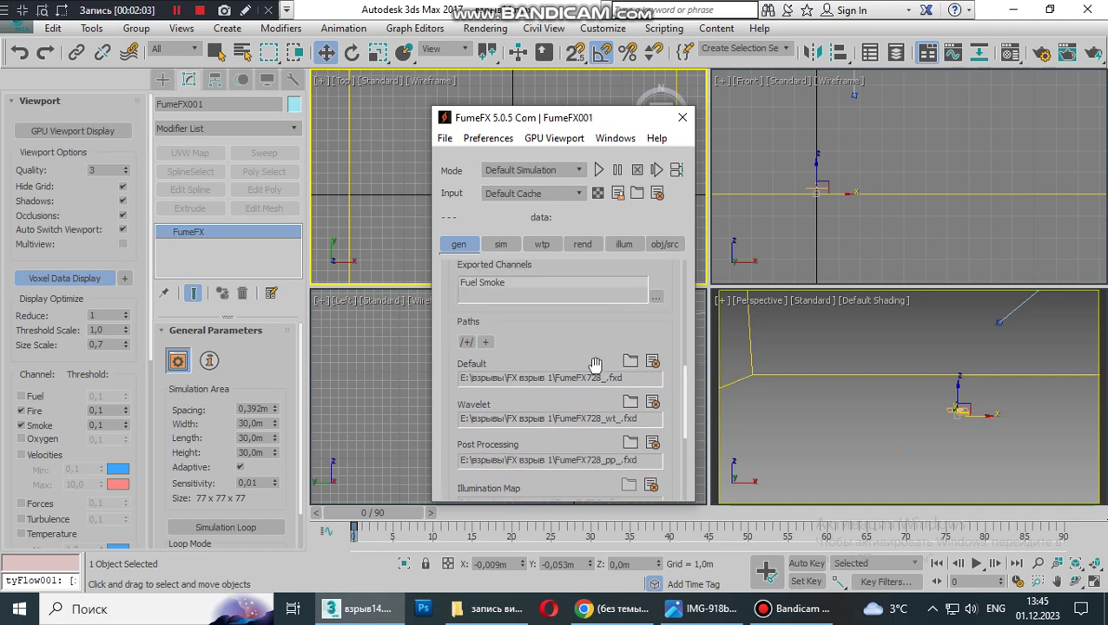
scroll(595, 363, up, 1)
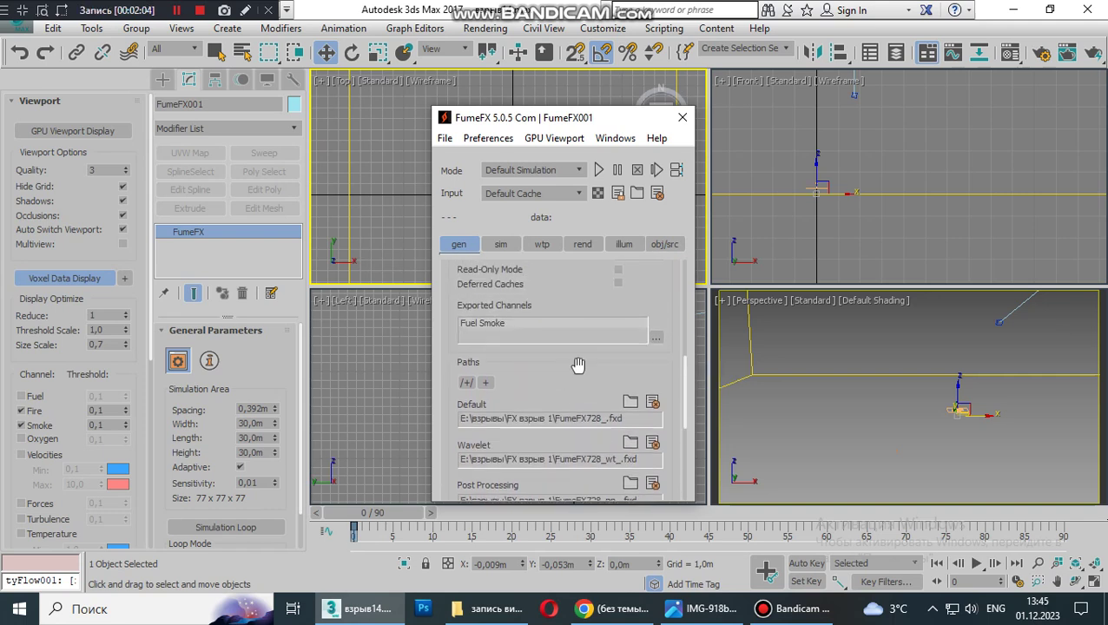
- Create a Particle Source in the FumeFX container's objects and sources list
click(664, 244)
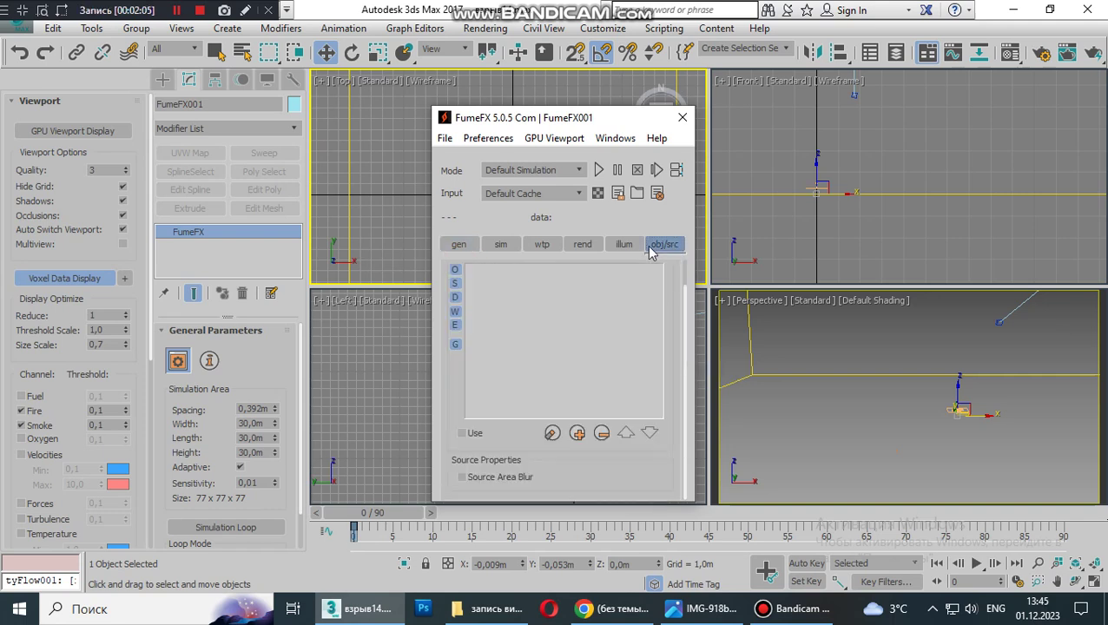
click(554, 432)
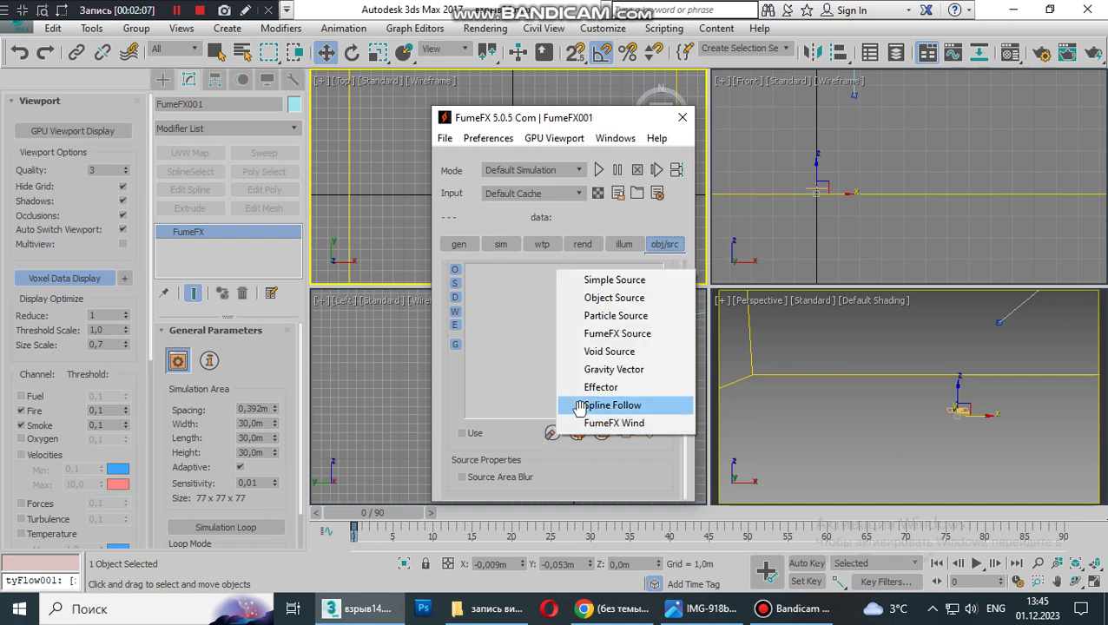
click(590, 316)
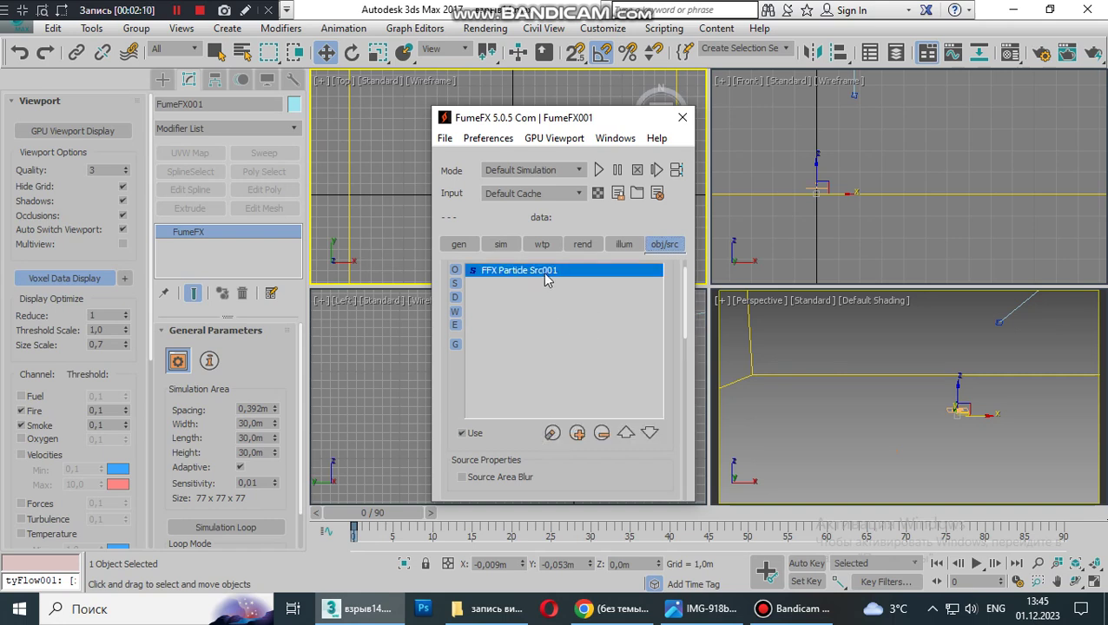
- Assign PF Source 001 as the particles of the new particle source by picking the emitter in the scene
scroll(455, 394, down, 4)
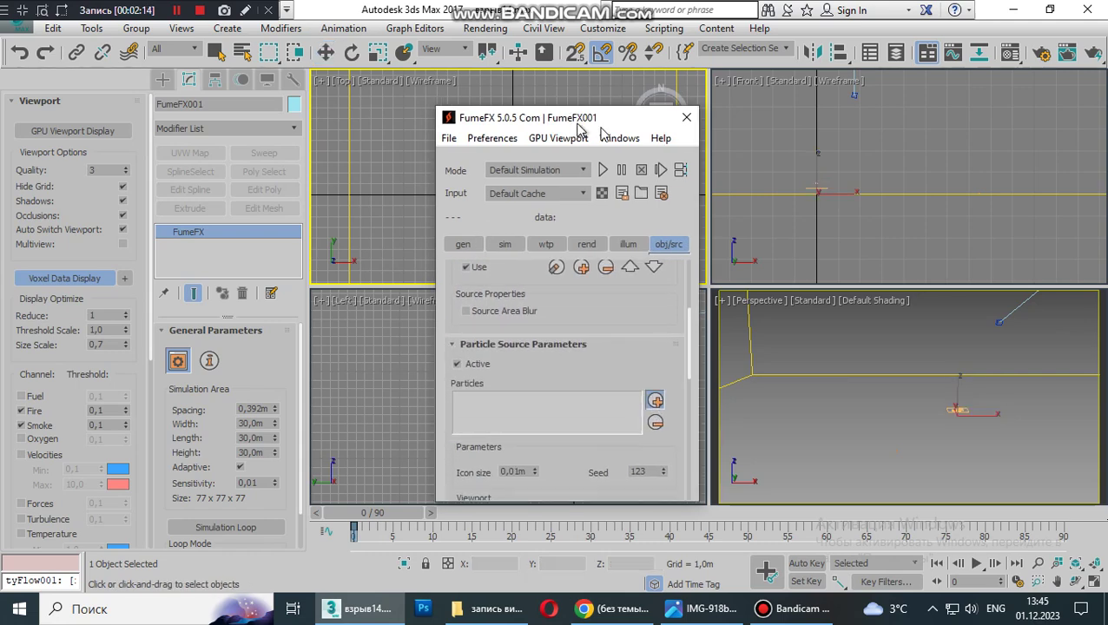
drag(579, 129, 740, 148)
click(508, 187)
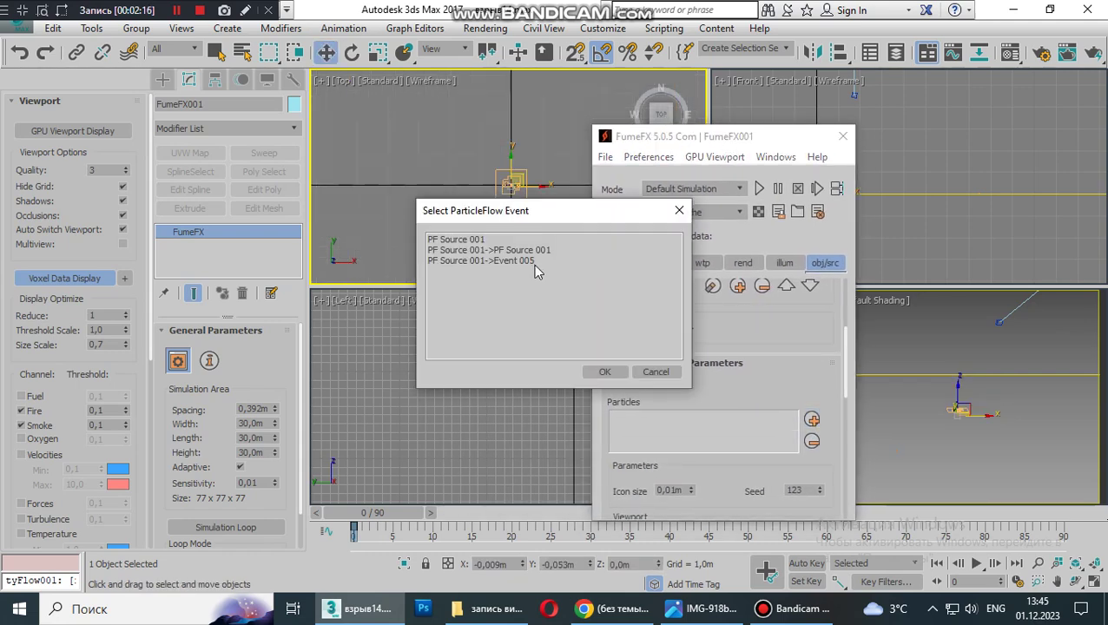
click(468, 239)
click(599, 371)
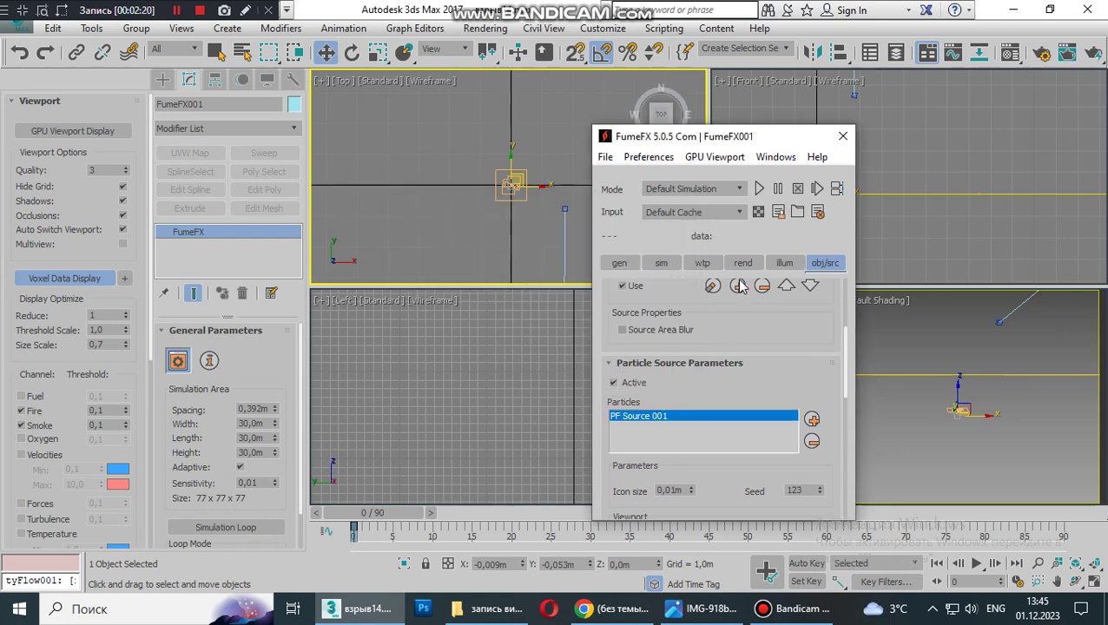
- Set the particle source's icon size to 1 m
scroll(756, 346, down, 5)
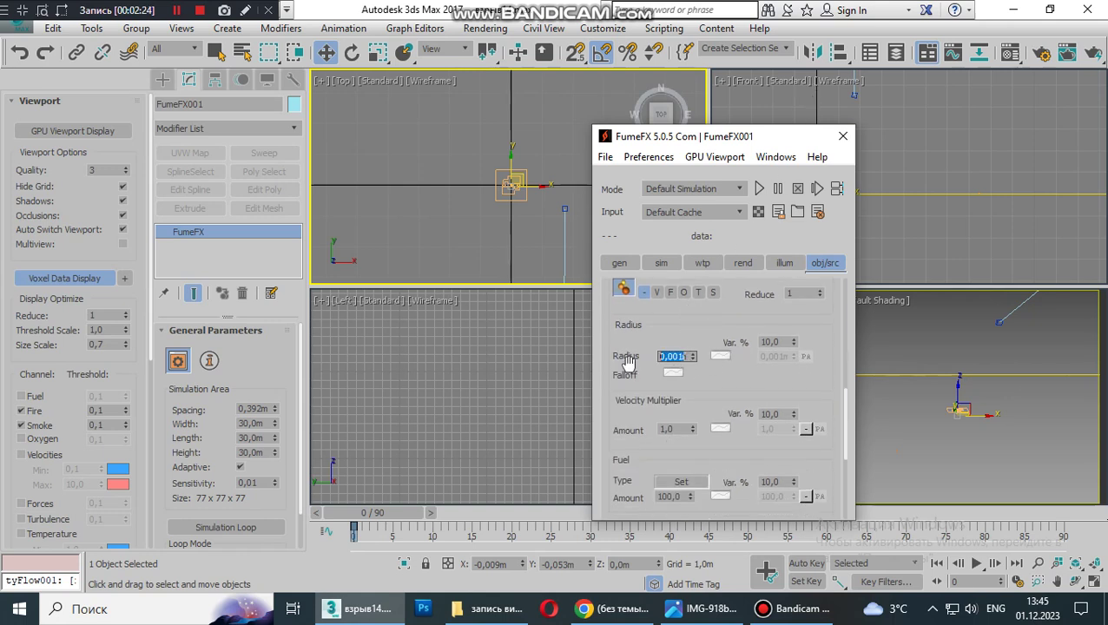
scroll(673, 352, up, 3)
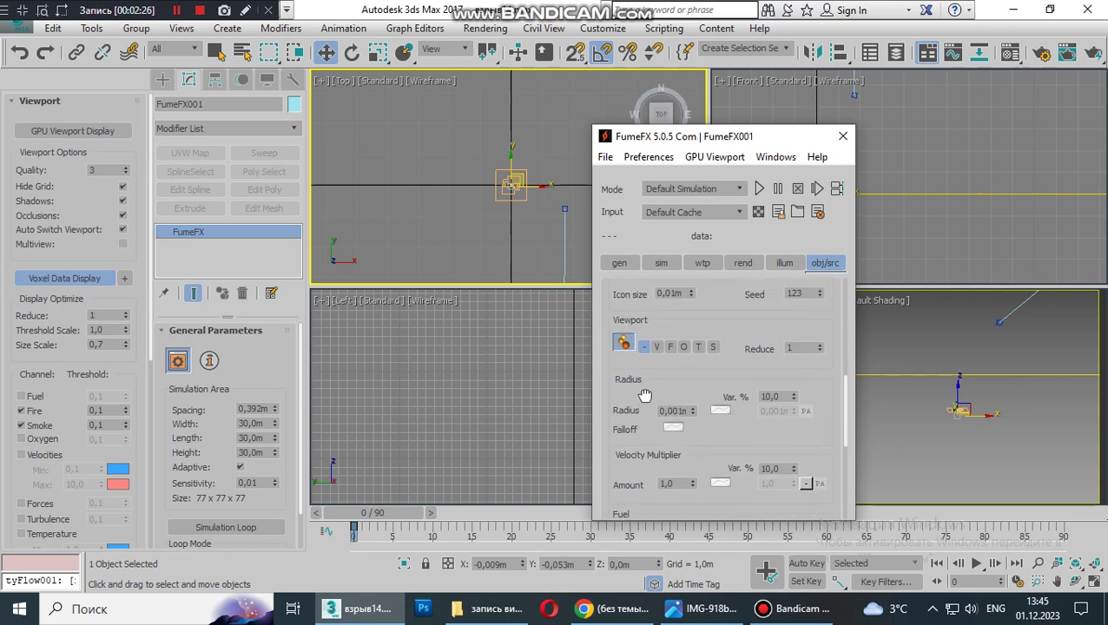
drag(694, 351, 628, 316)
text(1)
key(Return)
middle_drag(511, 231, 543, 258)
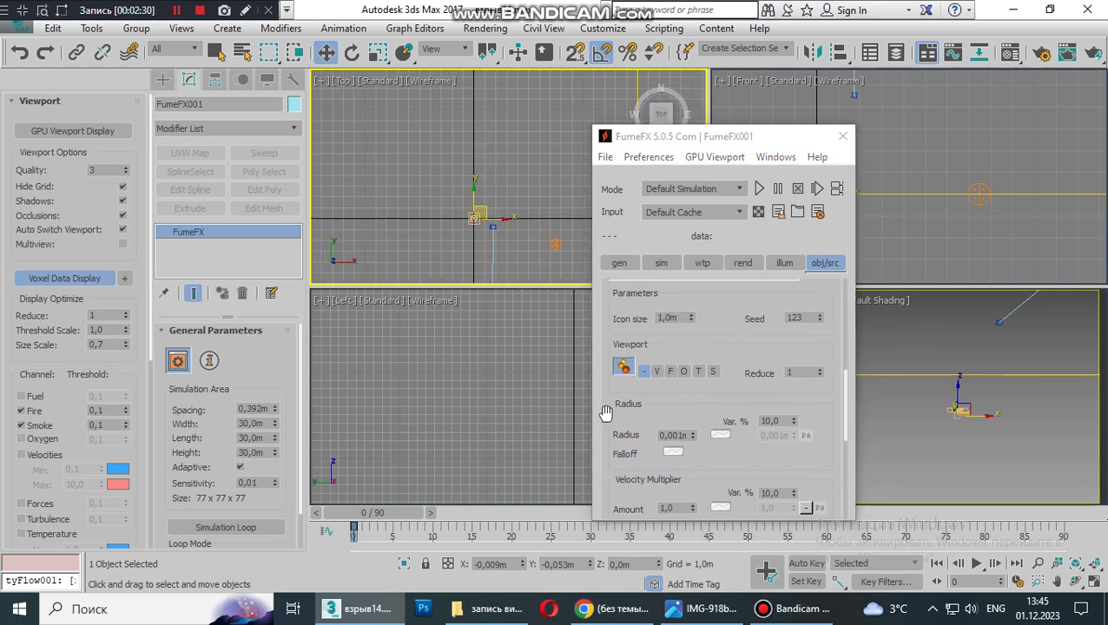
- Set the particle source's radius to 0.1 m and scrub the animation to frame 28 to check the particles
drag(688, 437, 676, 439)
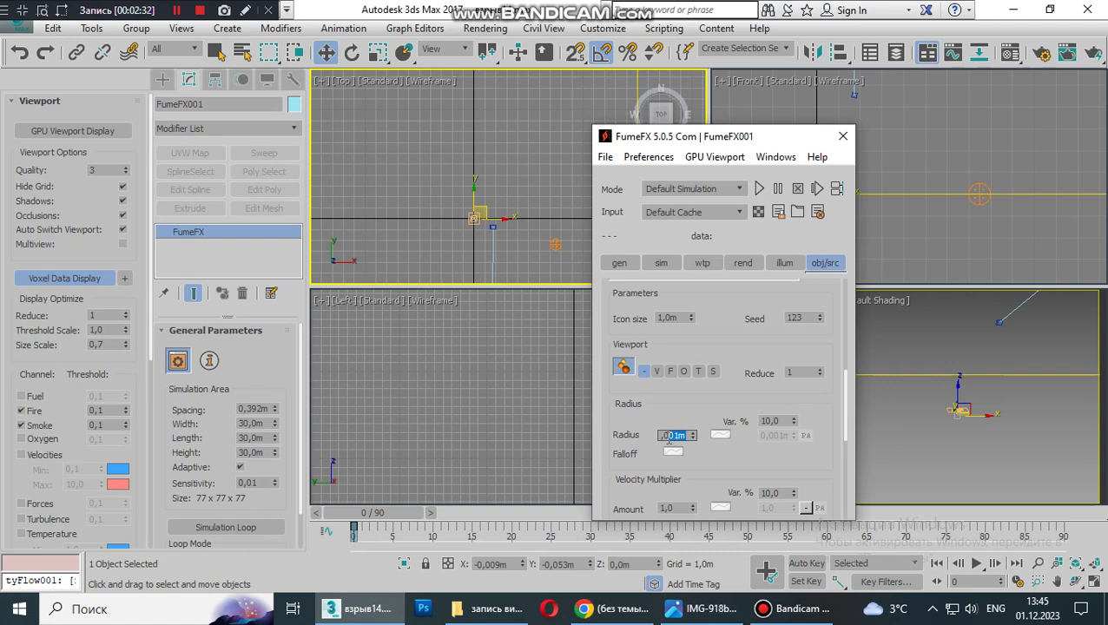
text(1)
key(Return)
drag(729, 145, 590, 97)
drag(401, 515, 603, 525)
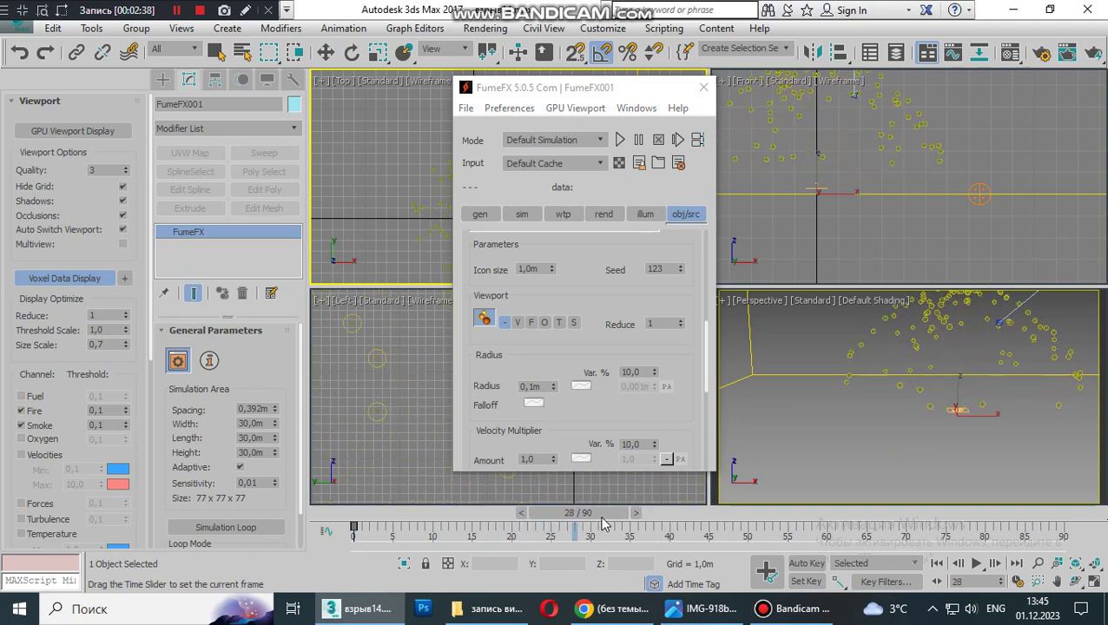
key(w)
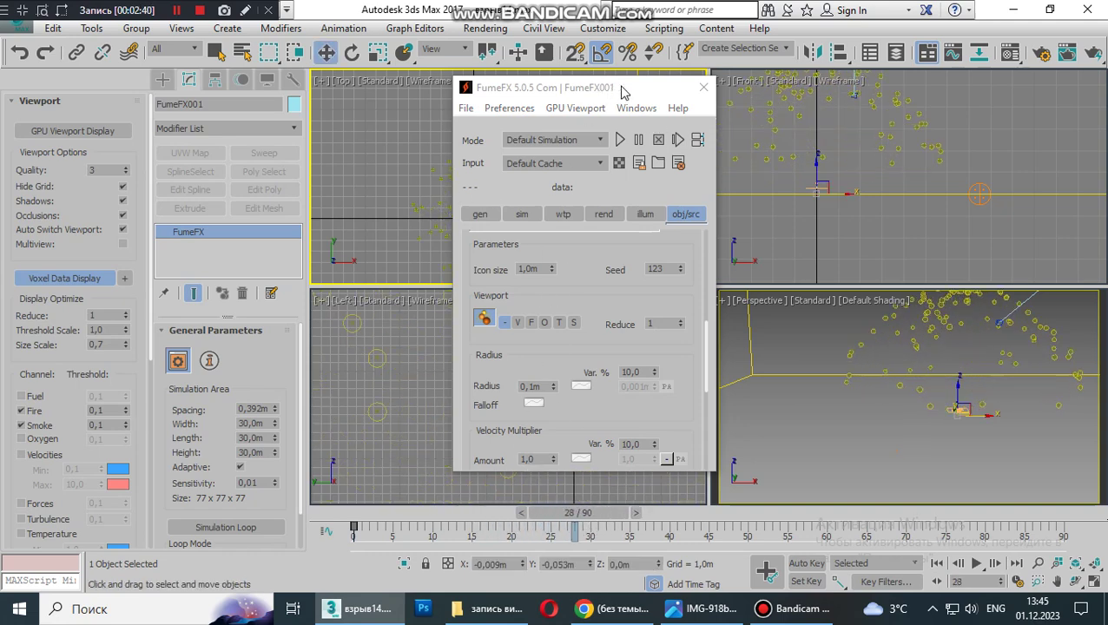
- Select the PF Source emitter and insert a Delete operator into Event 005, between the Rotation and Display operators
click(703, 87)
click(524, 145)
scroll(458, 210, up, 4)
click(441, 191)
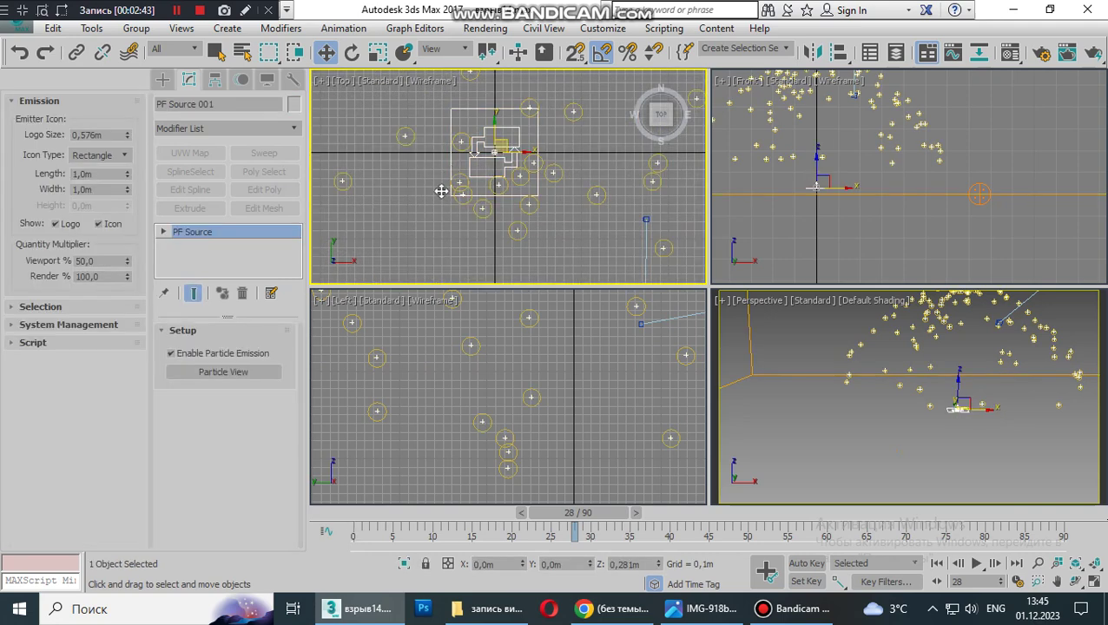
click(223, 372)
click(753, 225)
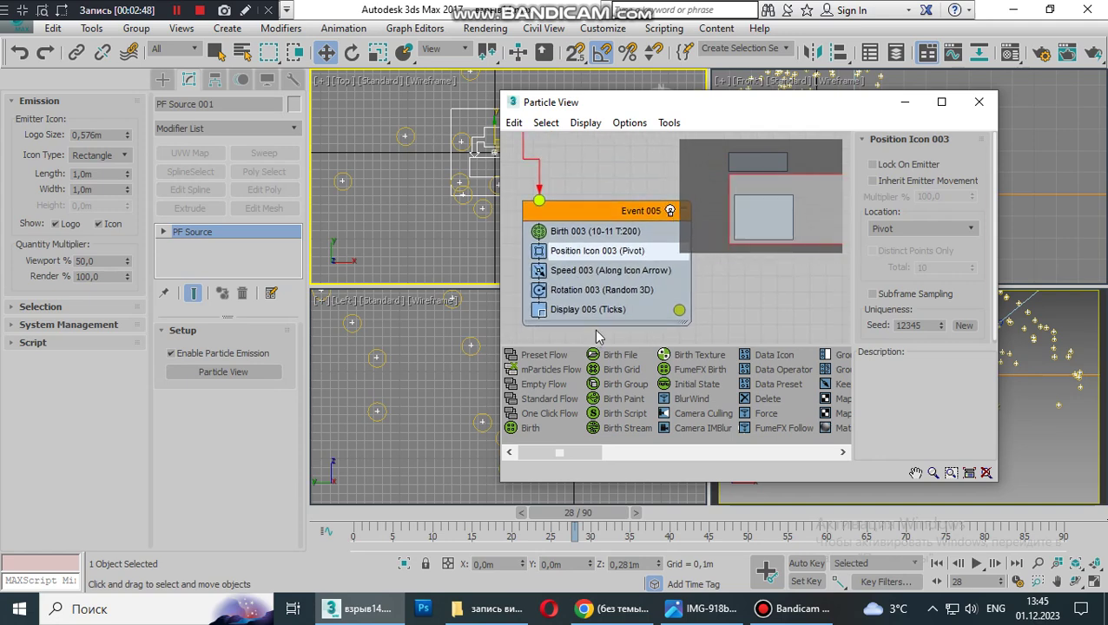
drag(755, 399, 590, 315)
click(590, 310)
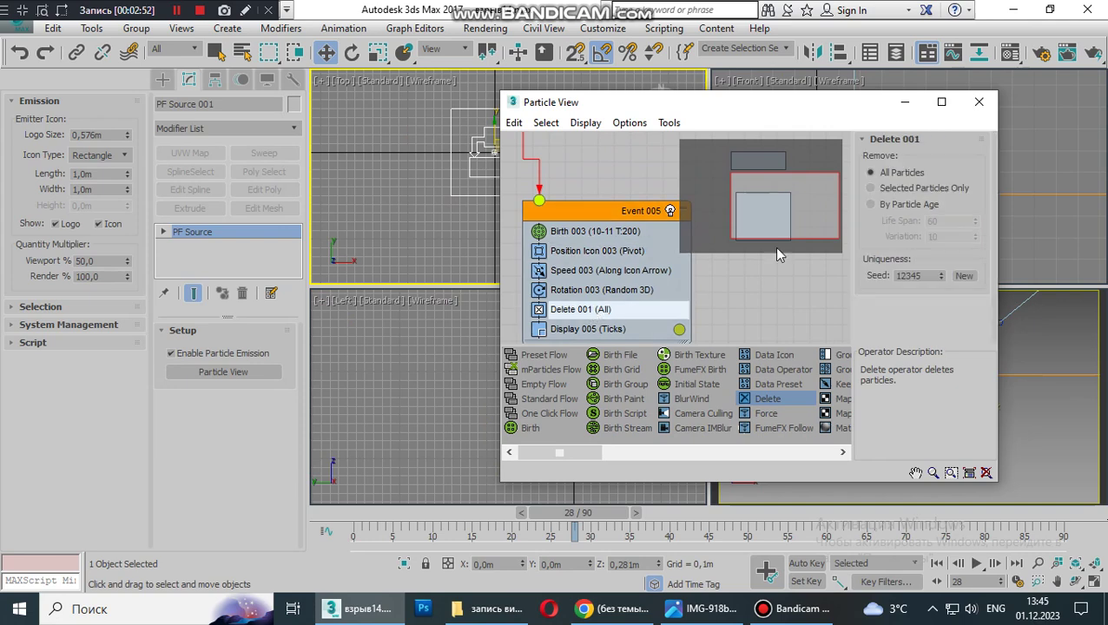
- Make the Delete operator remove particles by age, with a life span of 5 and a variation of 2
click(870, 203)
drag(945, 220, 843, 226)
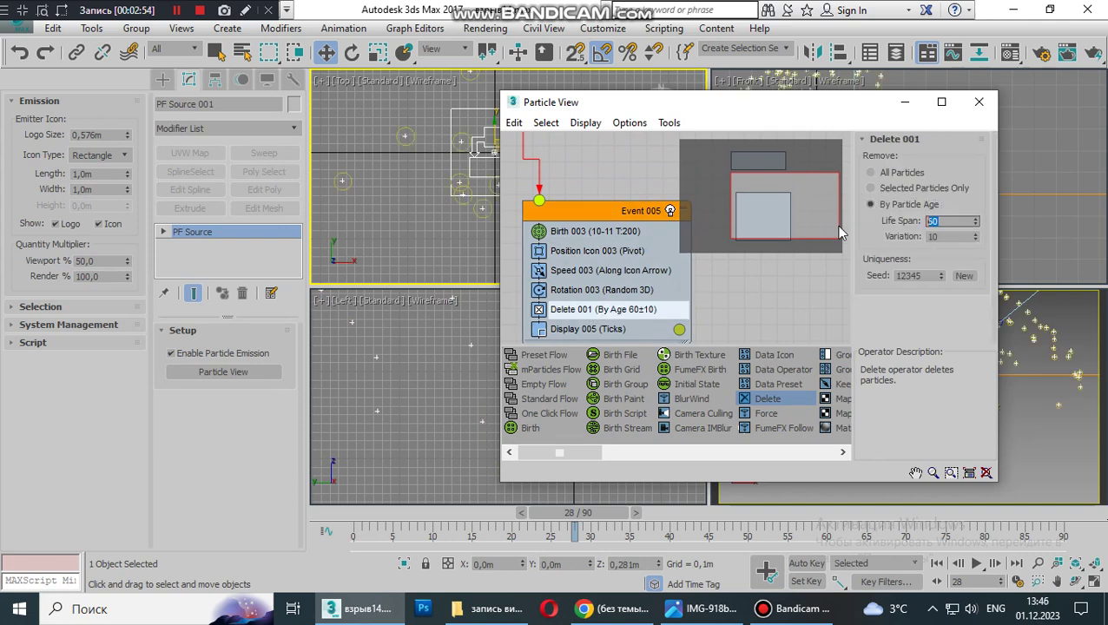
text(5)
key(Tab)
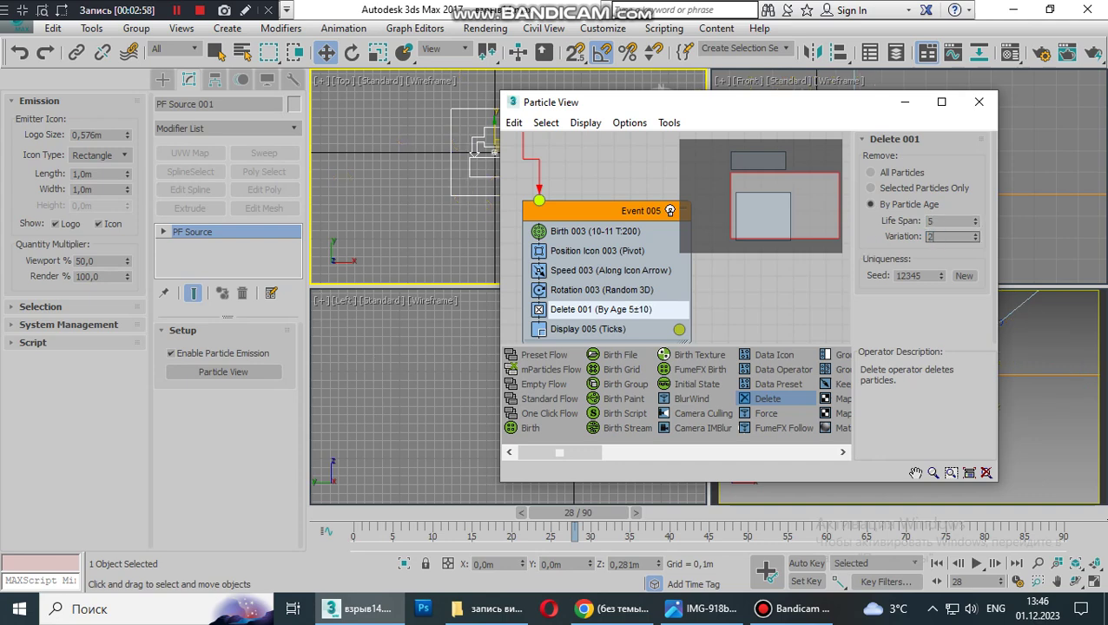
- Put Particle View away and scrub the animation to frame 16 to examine the particle burst
click(904, 102)
drag(584, 518, 500, 513)
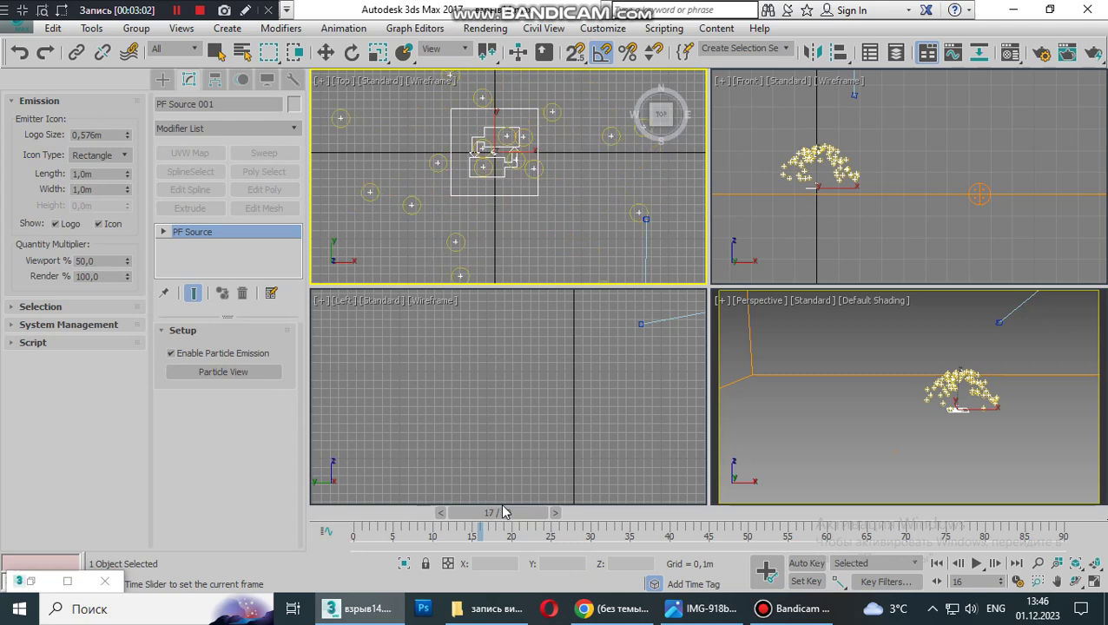
key(w)
- Select the camera together with its target and move both sideways in line with the emitter in the top view
scroll(536, 191, down, 5)
scroll(535, 195, down, 1)
scroll(539, 184, up, 1)
scroll(558, 229, down, 3)
middle_drag(535, 233, 512, 202)
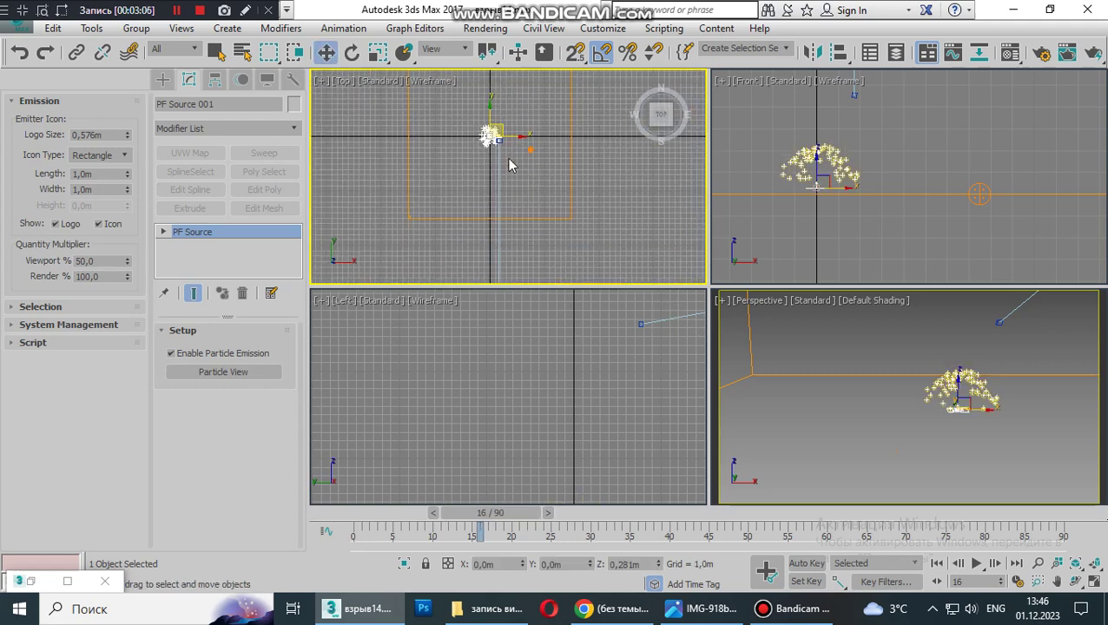
click(499, 196)
scroll(501, 209, down, 3)
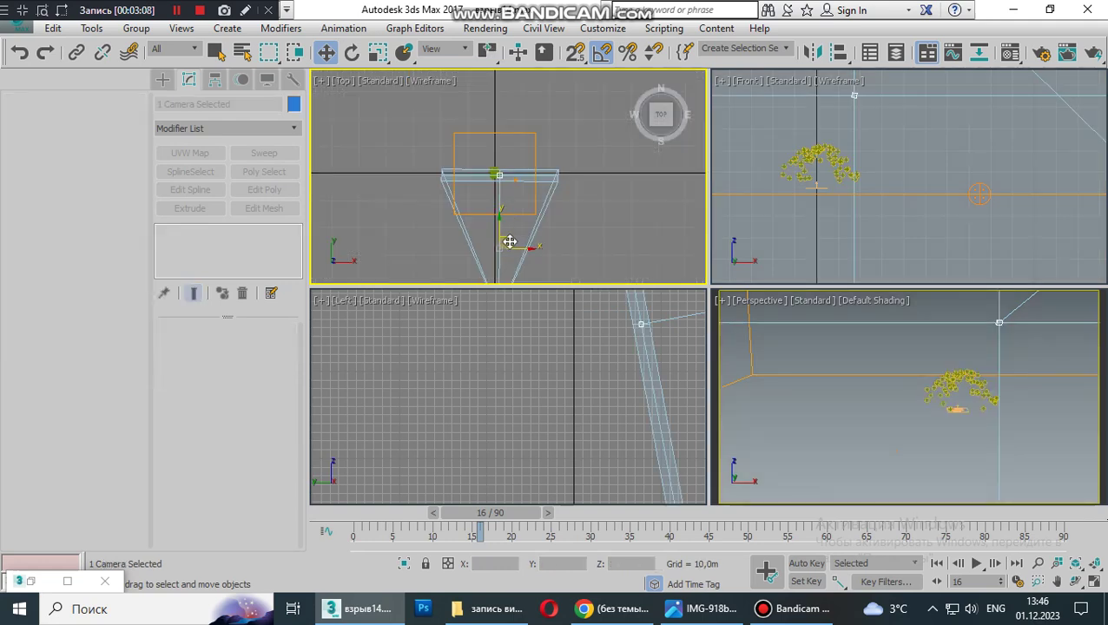
drag(511, 243, 506, 238)
middle_drag(501, 187, 502, 151)
- Move the camera alone closer to the emitter in the top view, to about -22.8 m in Y
scroll(502, 152, down, 2)
click(468, 238)
middle_drag(484, 231, 485, 196)
click(497, 203)
scroll(500, 166, up, 3)
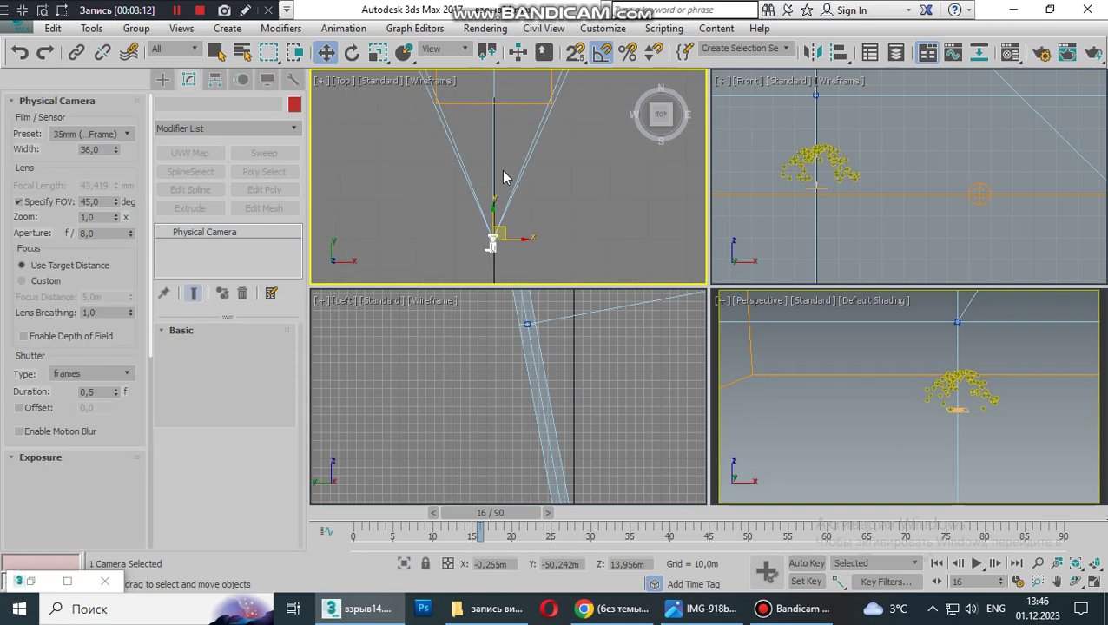
drag(492, 211, 497, 170)
- Switch the perspective view to PhysCamera001 and frame the camera in the left view
right_click(799, 393)
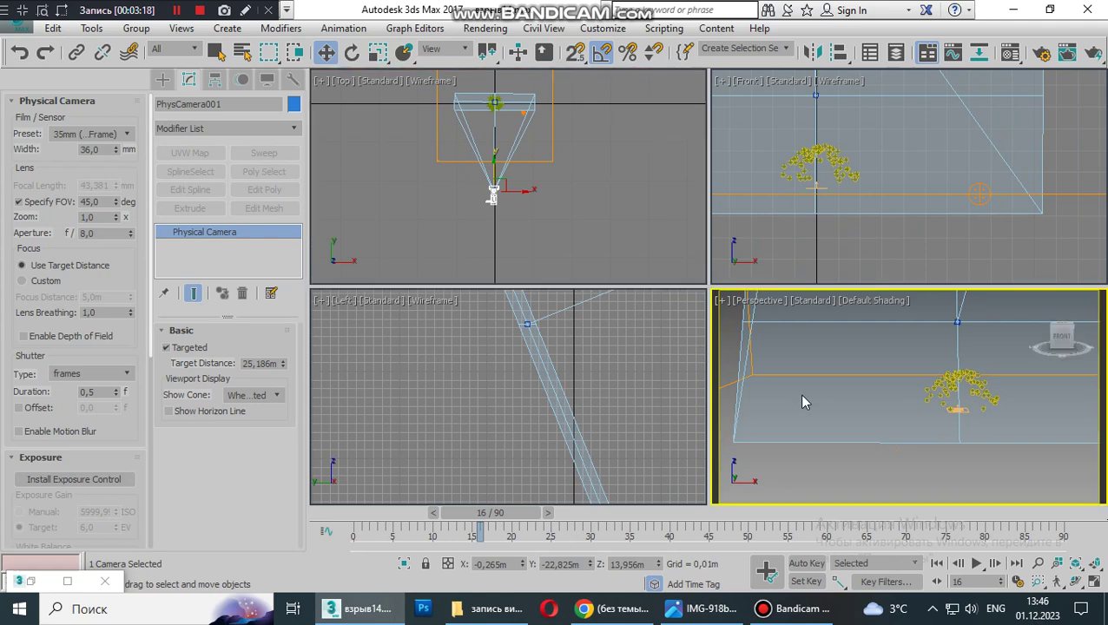
key(c)
right_click(577, 295)
key(z)
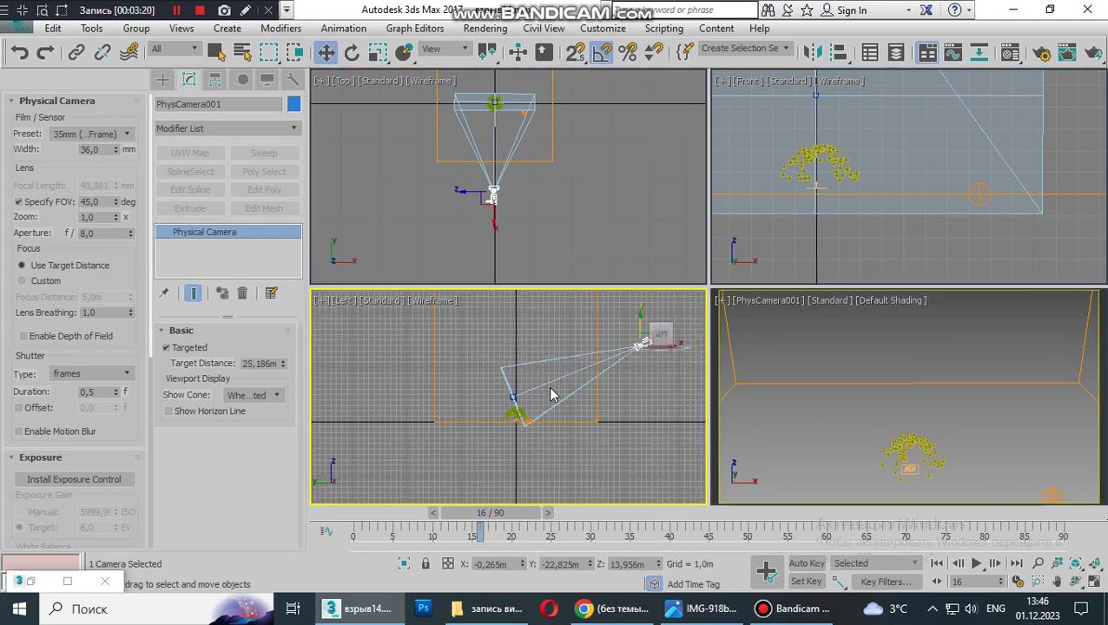
- Lower the camera and its target in the left view, shifting both down together by about 2.4 m
drag(551, 384, 543, 418)
click(545, 398)
drag(581, 364, 580, 378)
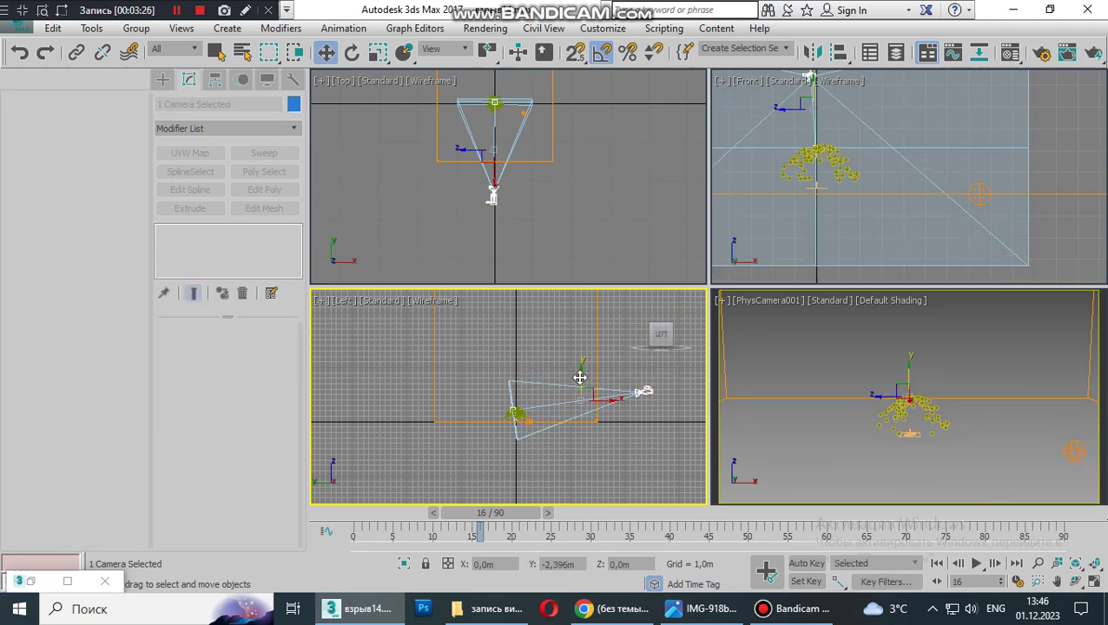
- Set the FumeFX container's grid spacing to 0.1 m and run the default simulation
click(604, 341)
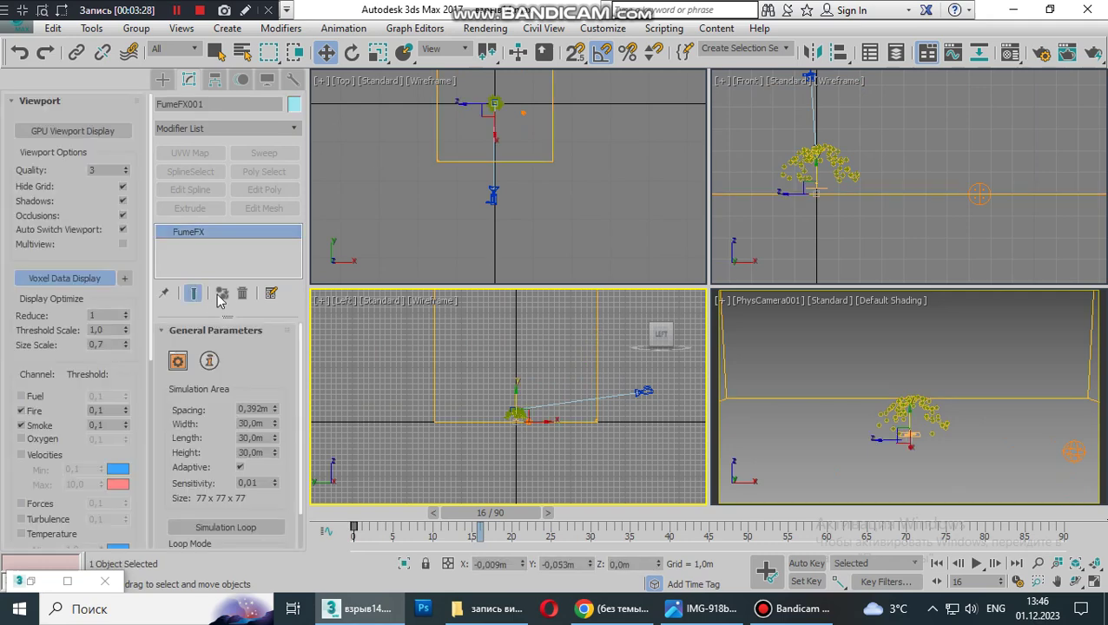
click(177, 360)
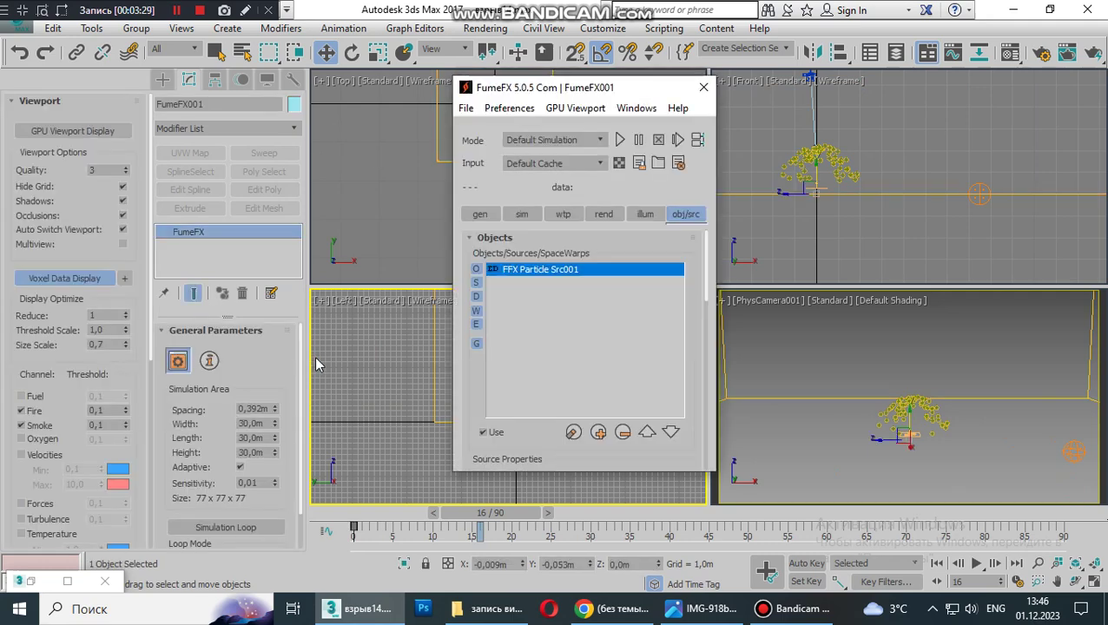
click(480, 214)
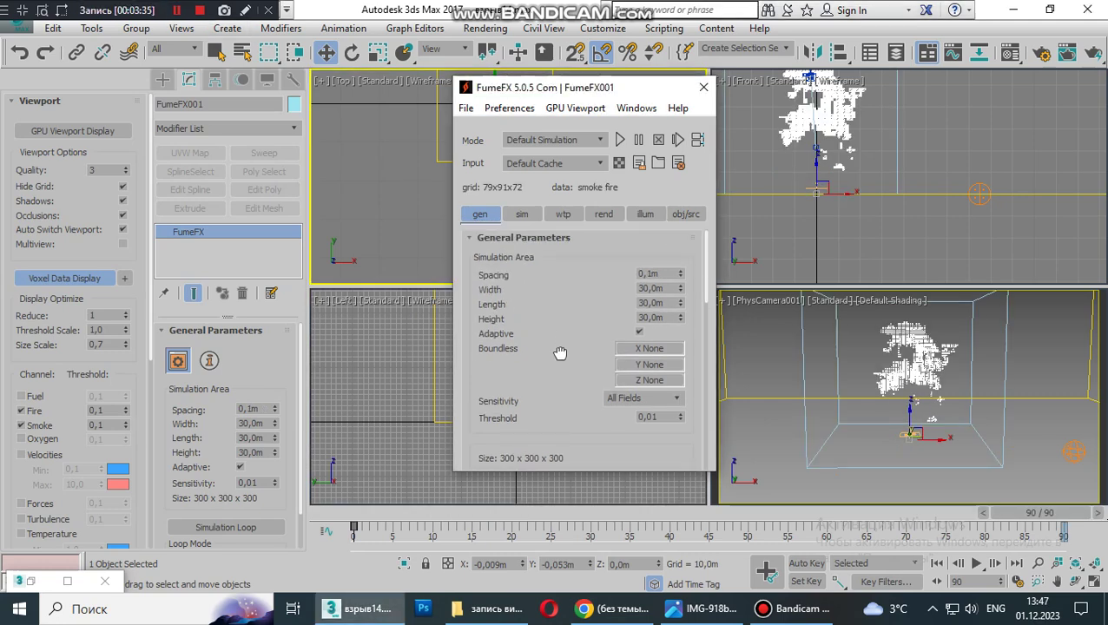
scroll(557, 368, down, 1)
scroll(557, 368, up, 1)
- Set the FumeFX simulation's turbulence noise to 0.001 m in X, with a scale of 1 m and 5 detail levels
click(525, 215)
scroll(581, 300, down, 5)
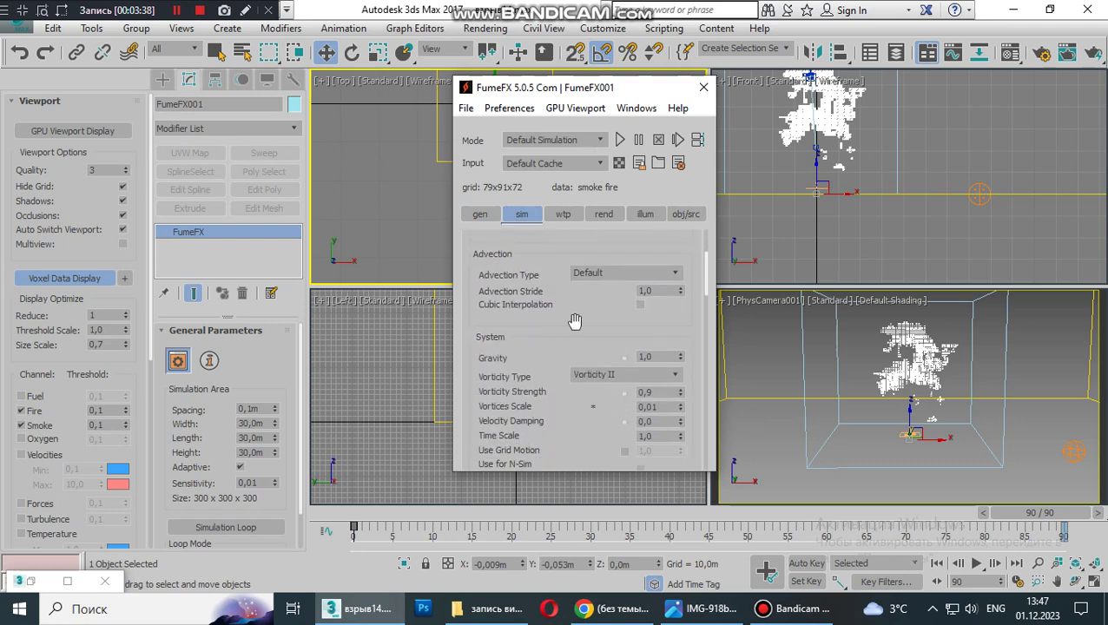
drag(578, 299, 580, 209)
drag(578, 326, 569, 378)
drag(1047, 513, 432, 514)
drag(566, 403, 586, 215)
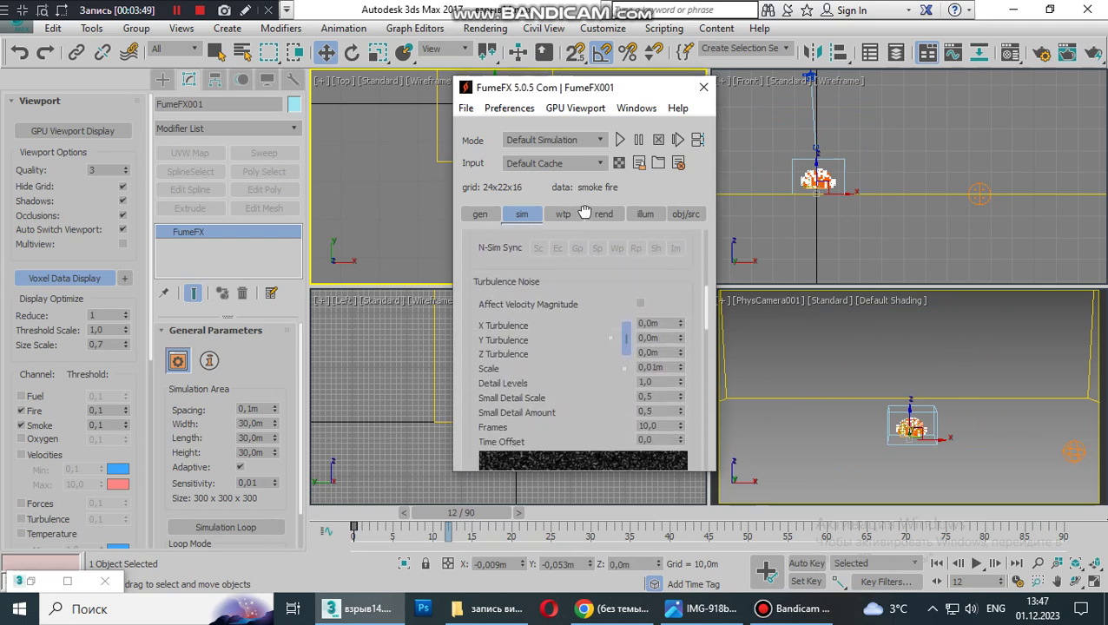
double_click(661, 324)
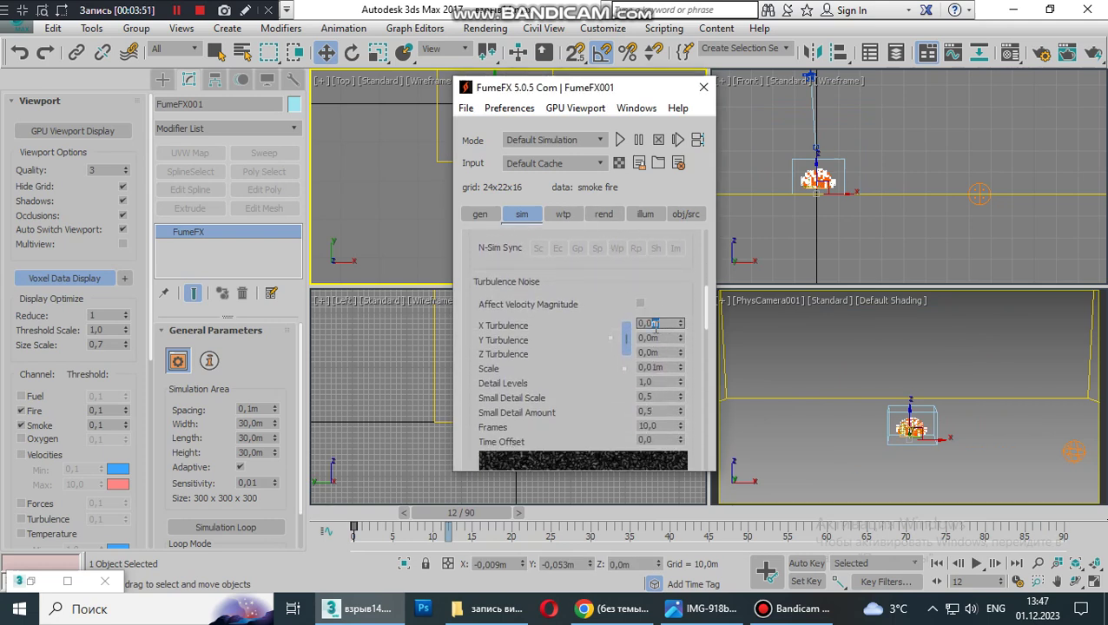
drag(576, 354, 592, 311)
text(5)
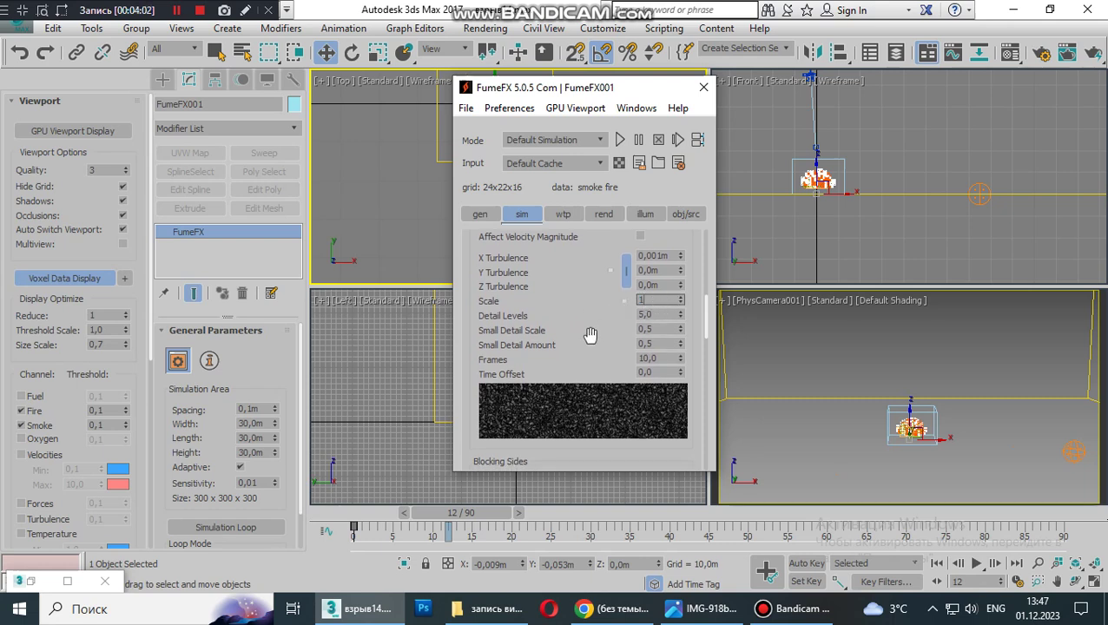
- Set the smoke's minimum dissipation density to 0.2 and its dissipation strength to 6 in the simulation parameters
scroll(593, 321, down, 5)
scroll(584, 375, down, 6)
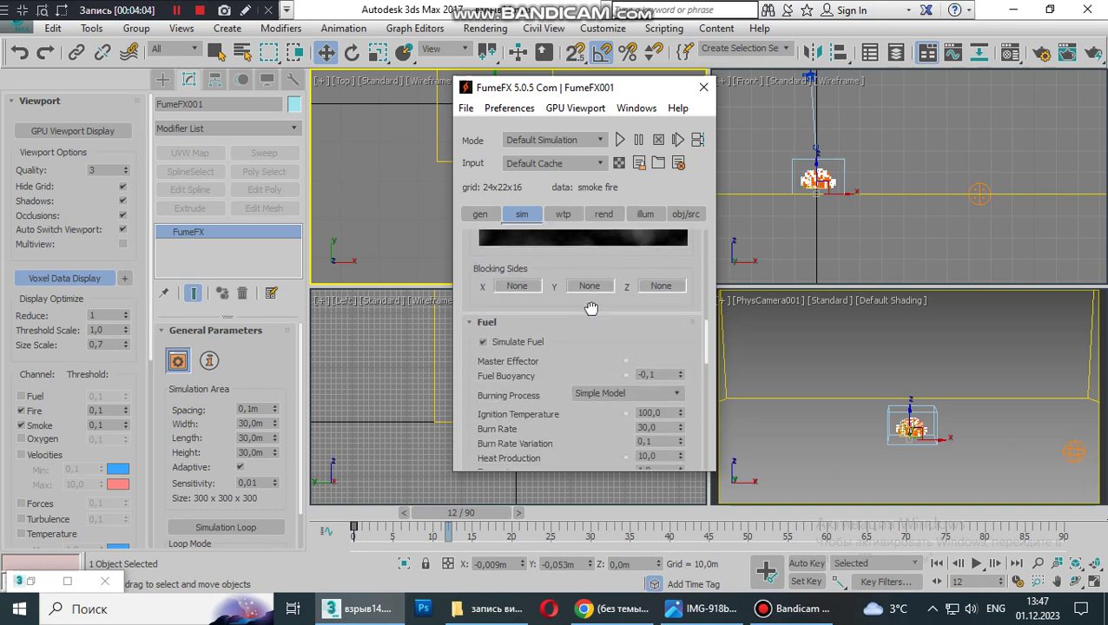
drag(584, 348, 592, 324)
scroll(599, 357, down, 8)
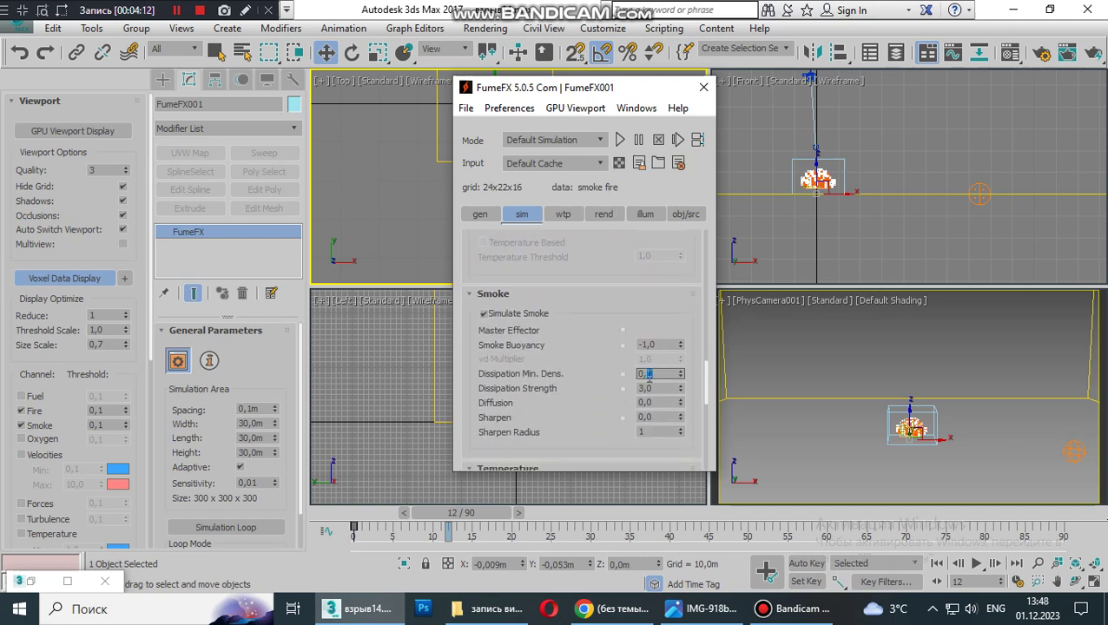
key(Tab)
key(Return)
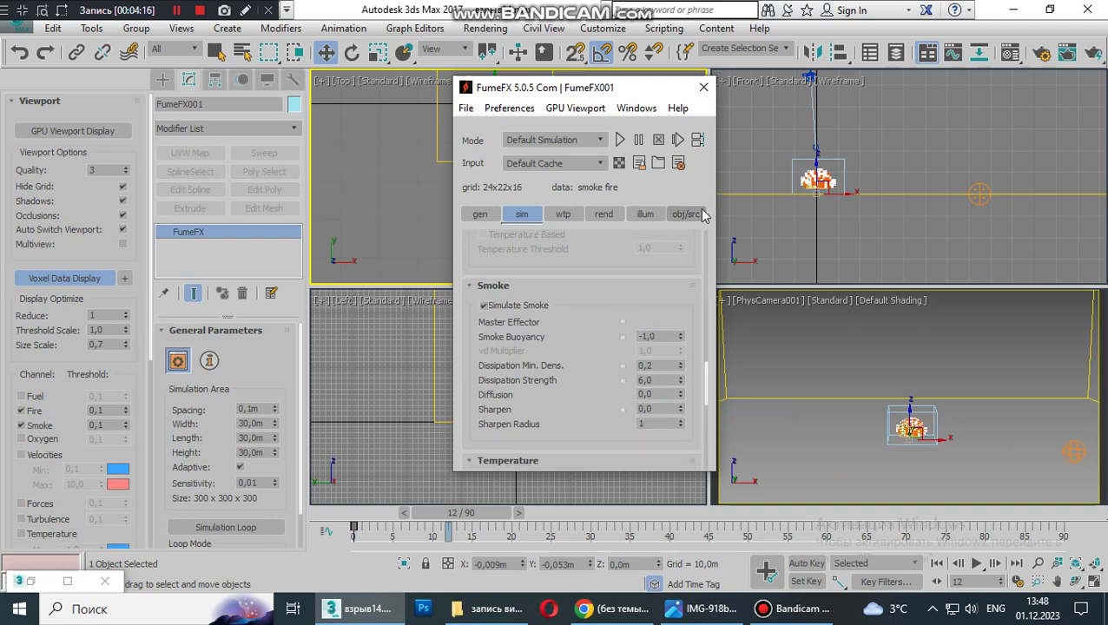
click(686, 217)
drag(597, 271, 587, 356)
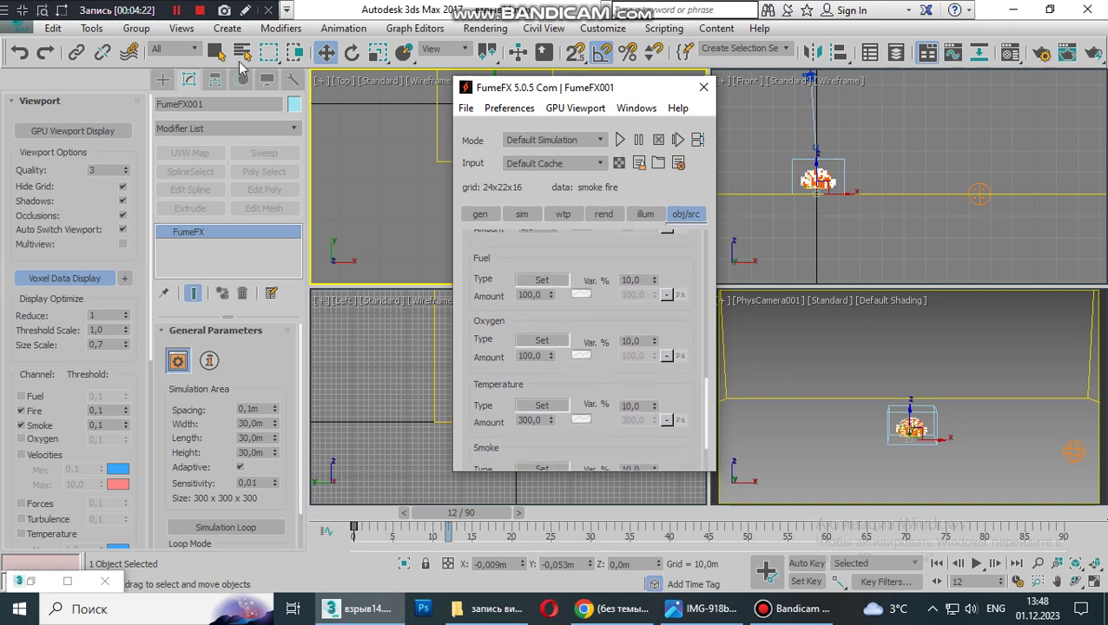
click(176, 10)
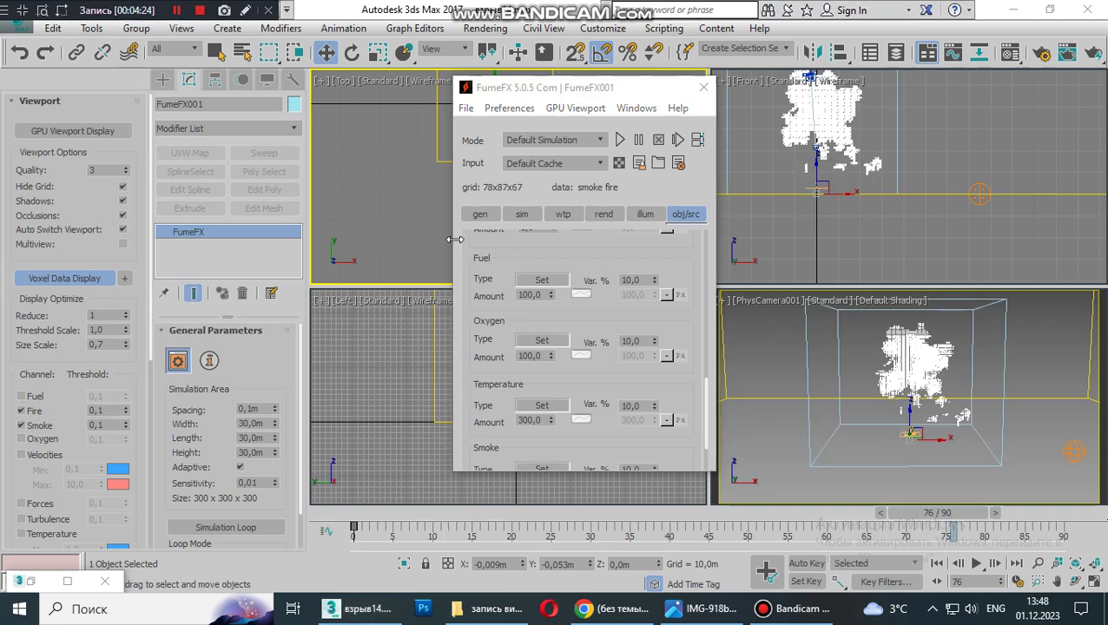
drag(544, 268, 581, 394)
- Load the gradient file 3.agt from the карты огня folder in FumeFX уроки on drive E as the fire's render colour
click(595, 217)
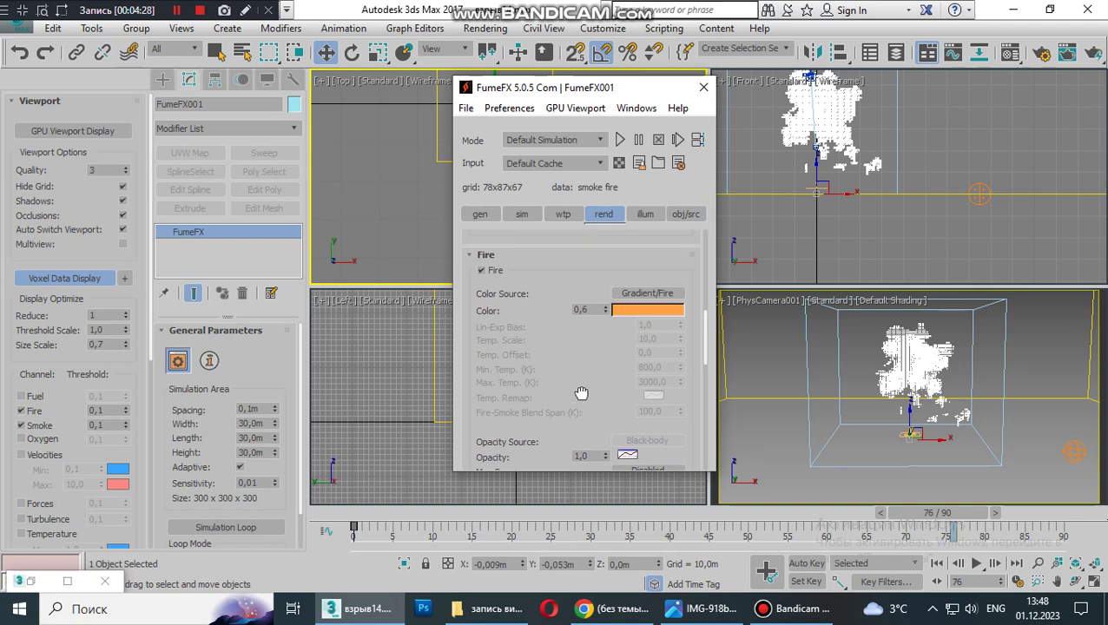
click(658, 311)
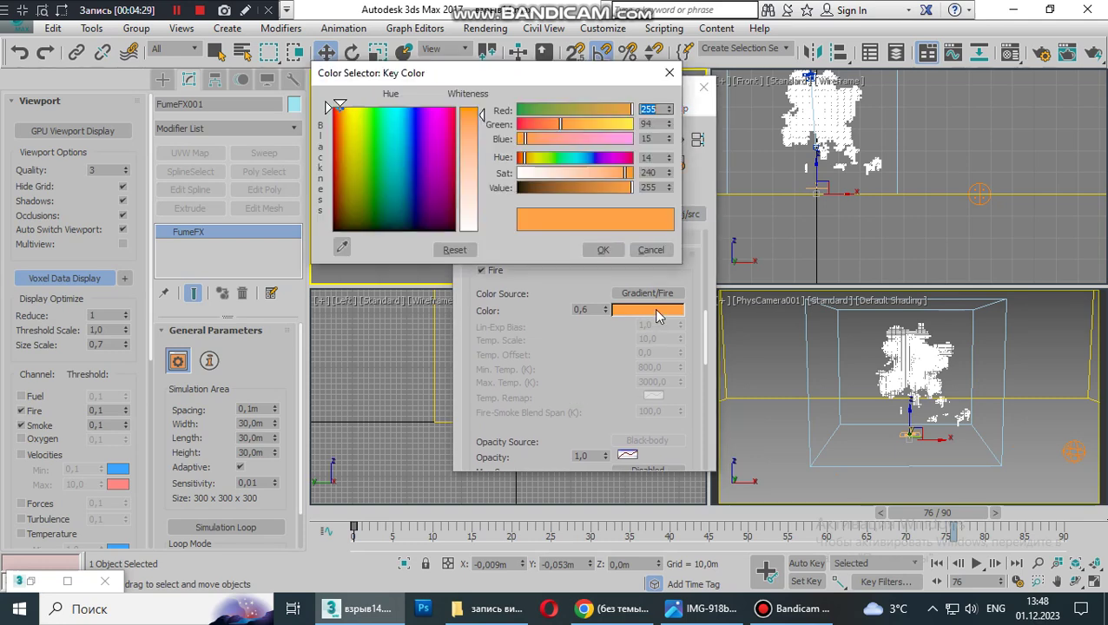
click(612, 253)
right_click(641, 311)
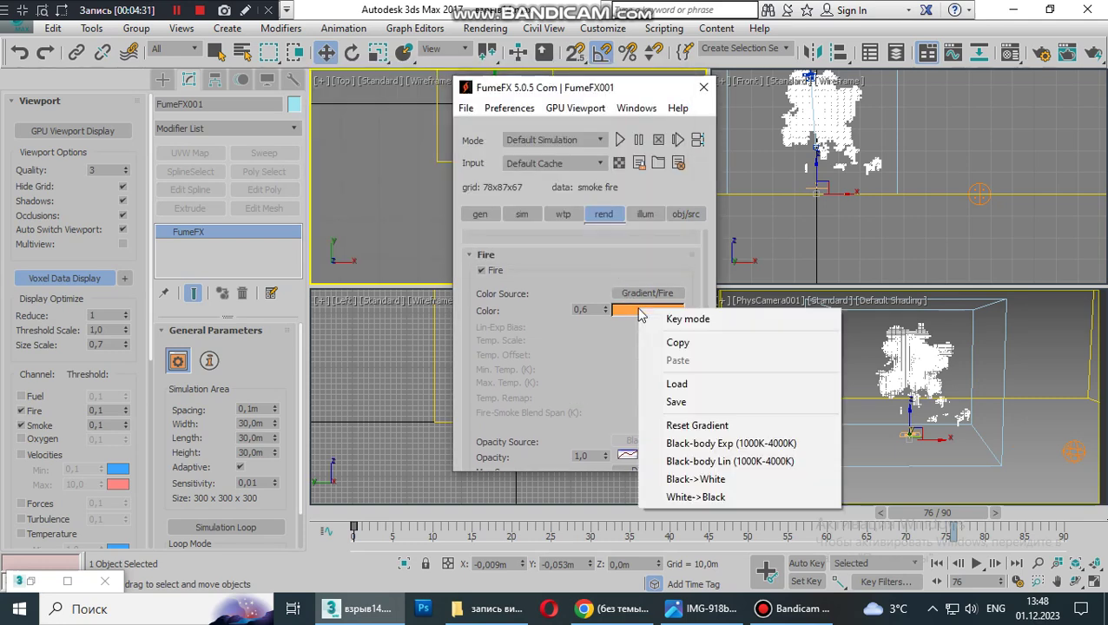
click(675, 384)
click(153, 40)
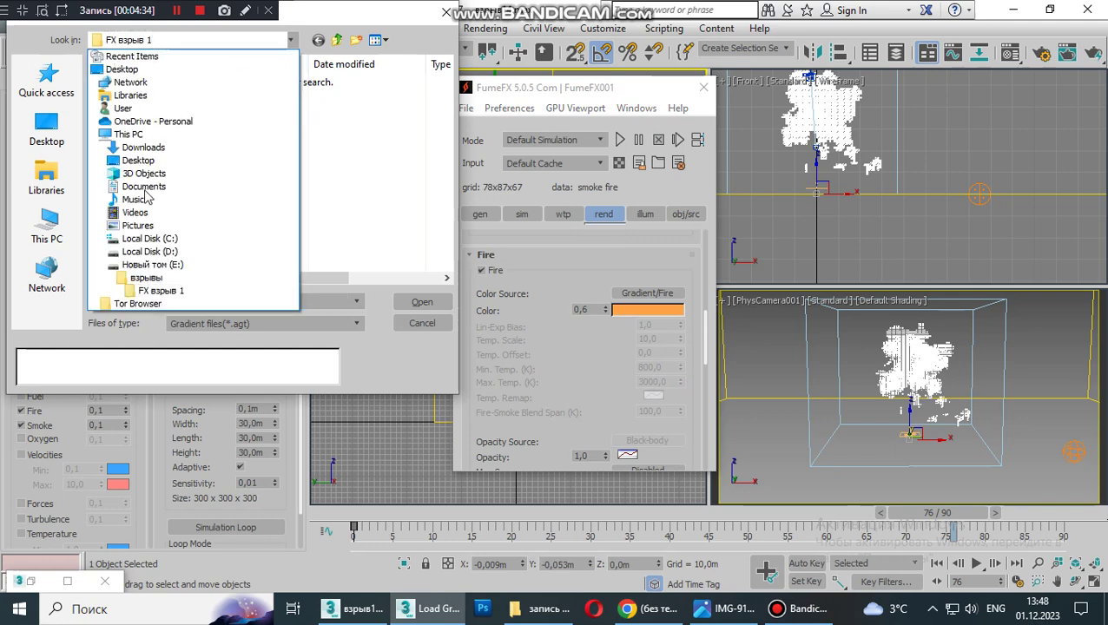
click(139, 257)
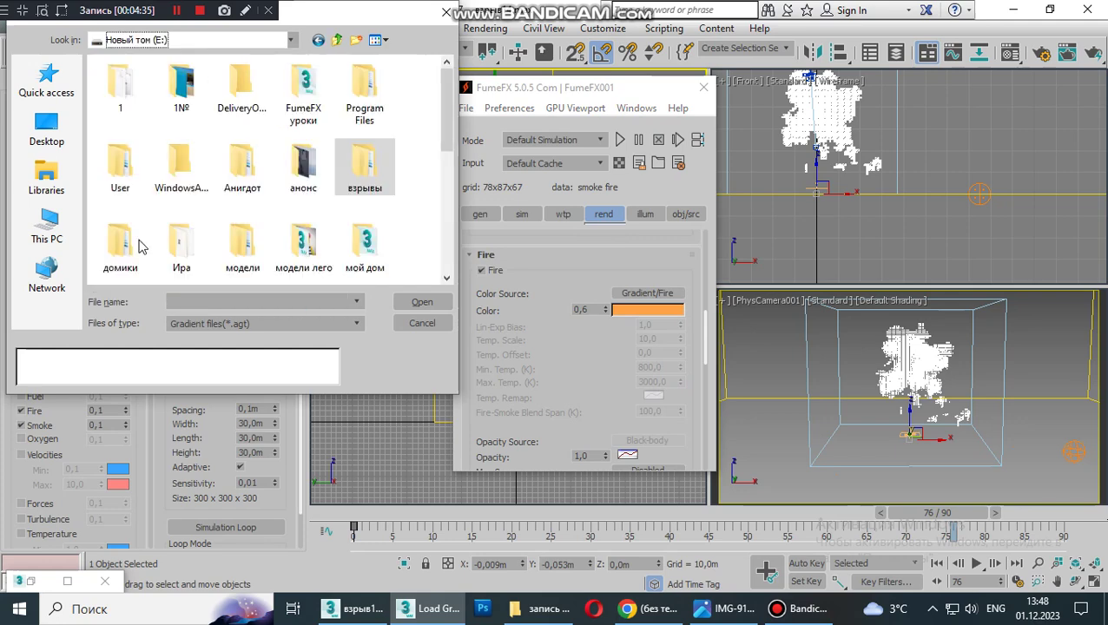
double_click(299, 87)
double_click(130, 82)
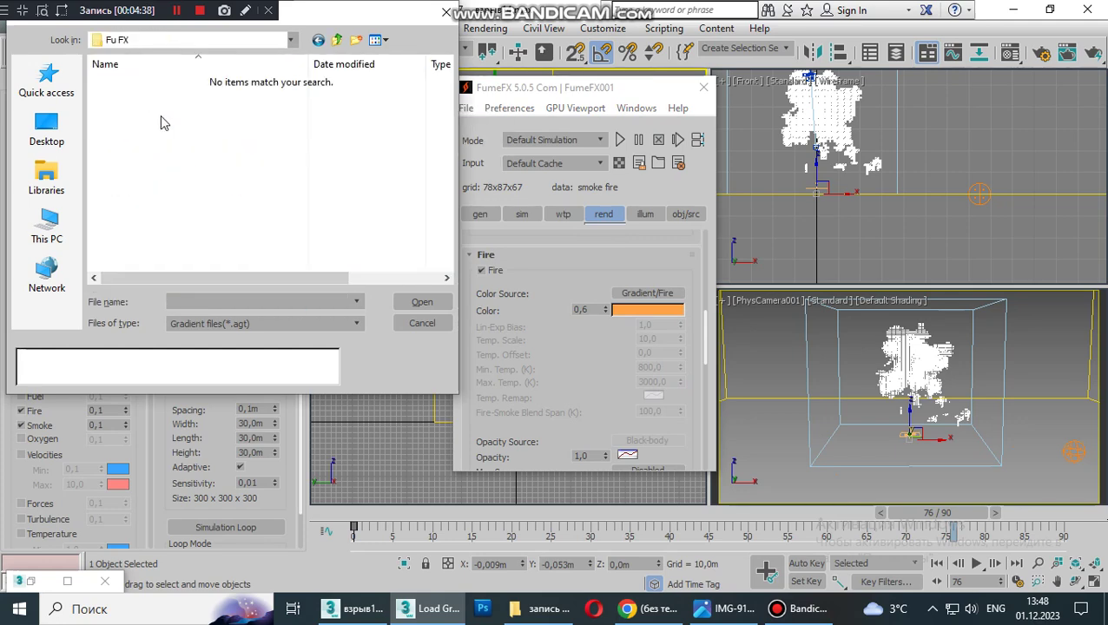
click(336, 40)
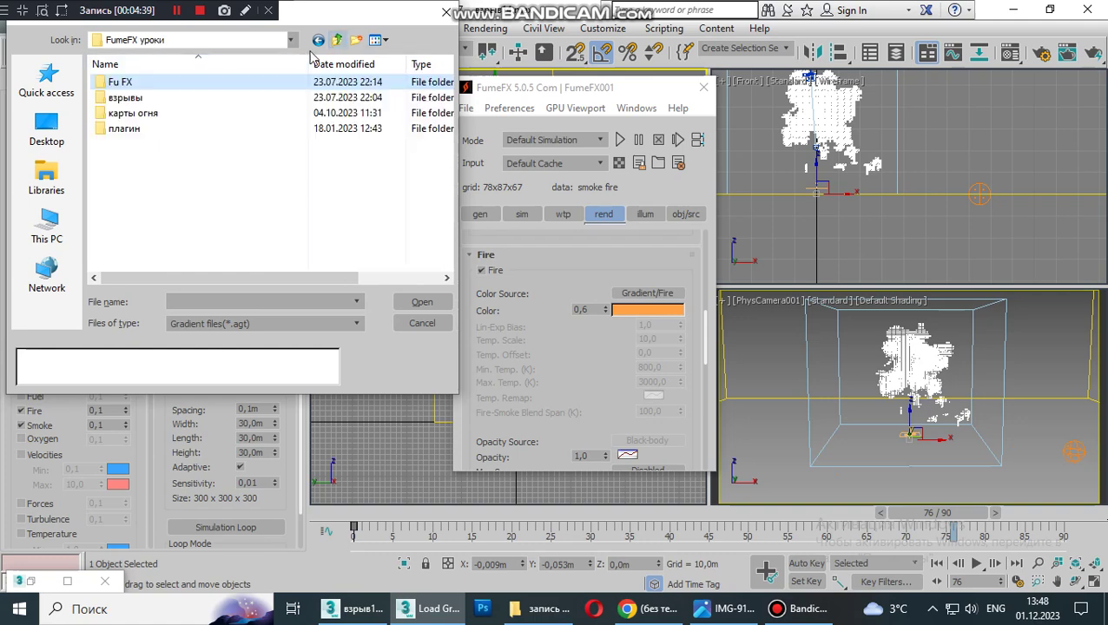
double_click(125, 114)
click(122, 115)
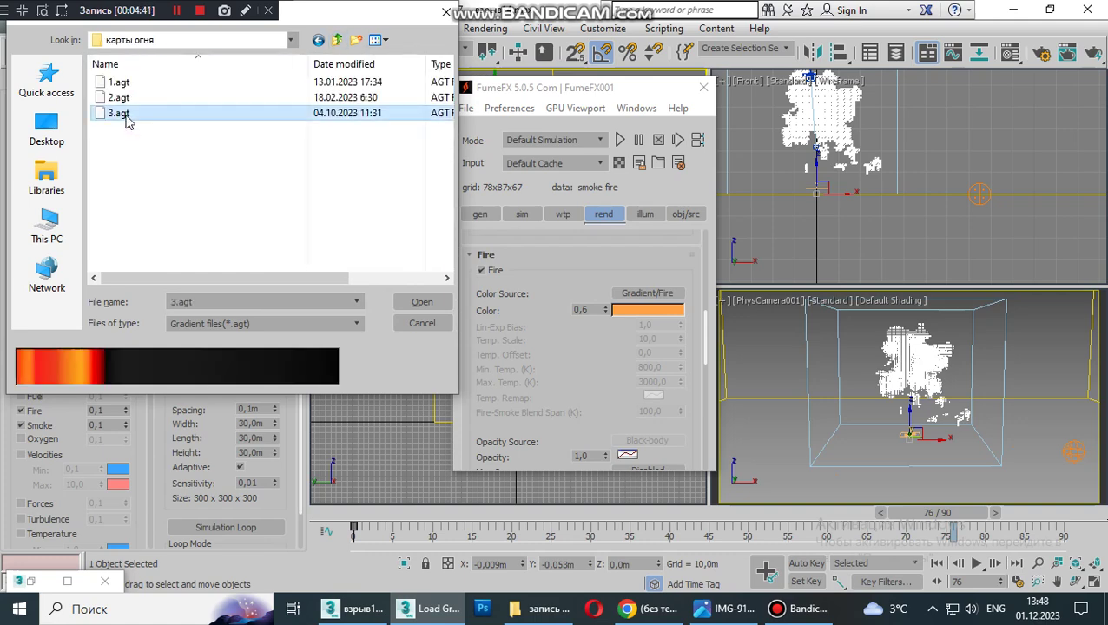
click(409, 305)
- Open the smoke's colour gradient and add two keys near its start, the second at position about 15.6
scroll(557, 335, down, 6)
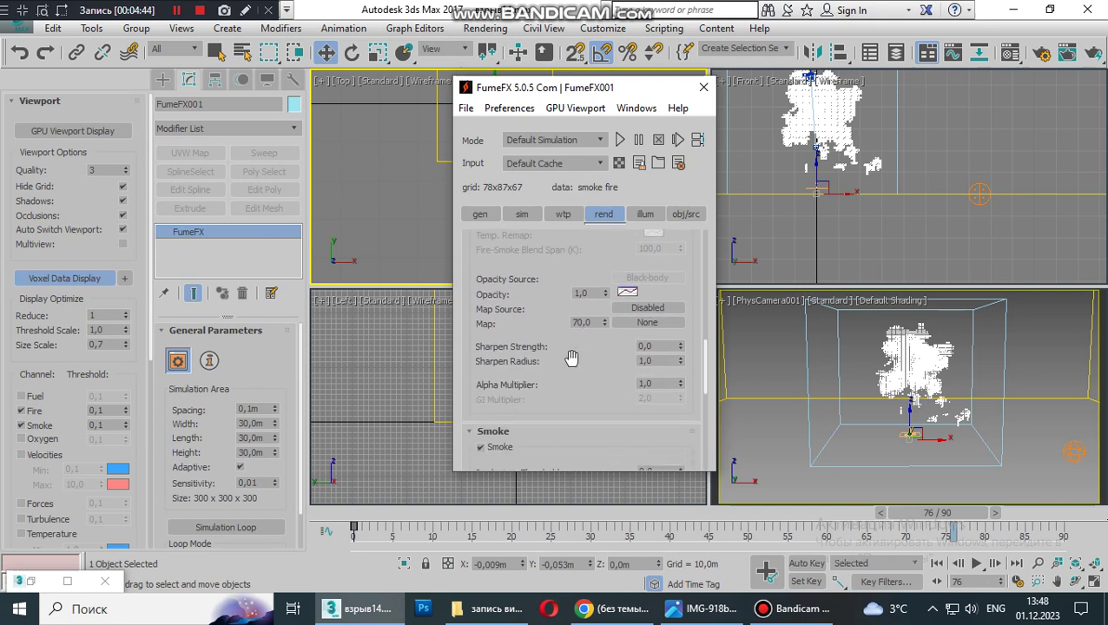
scroll(586, 245, down, 3)
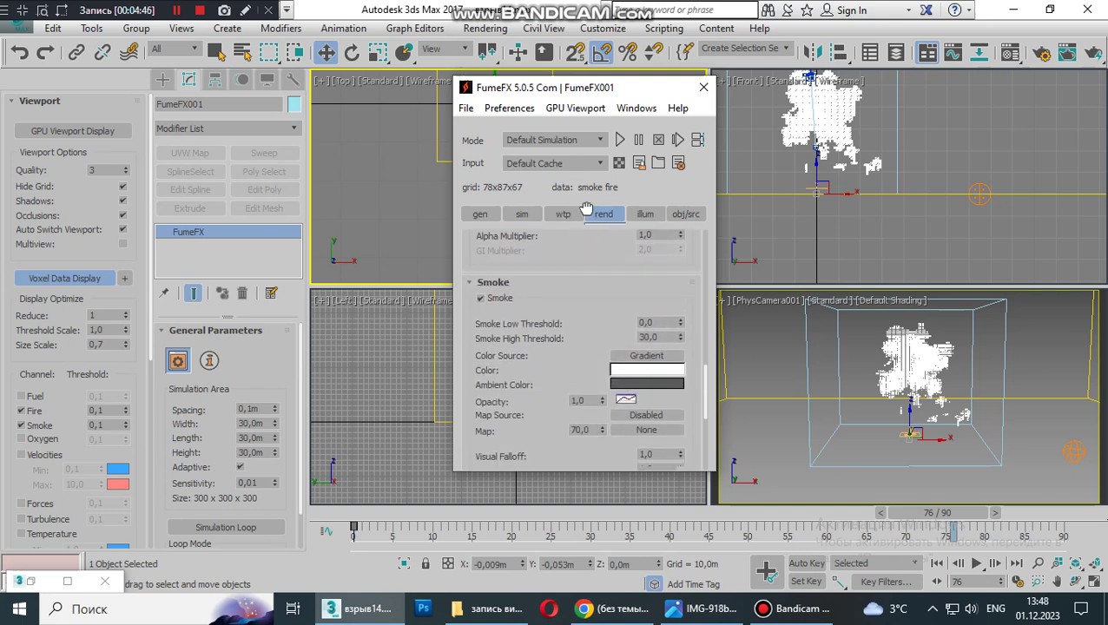
click(618, 372)
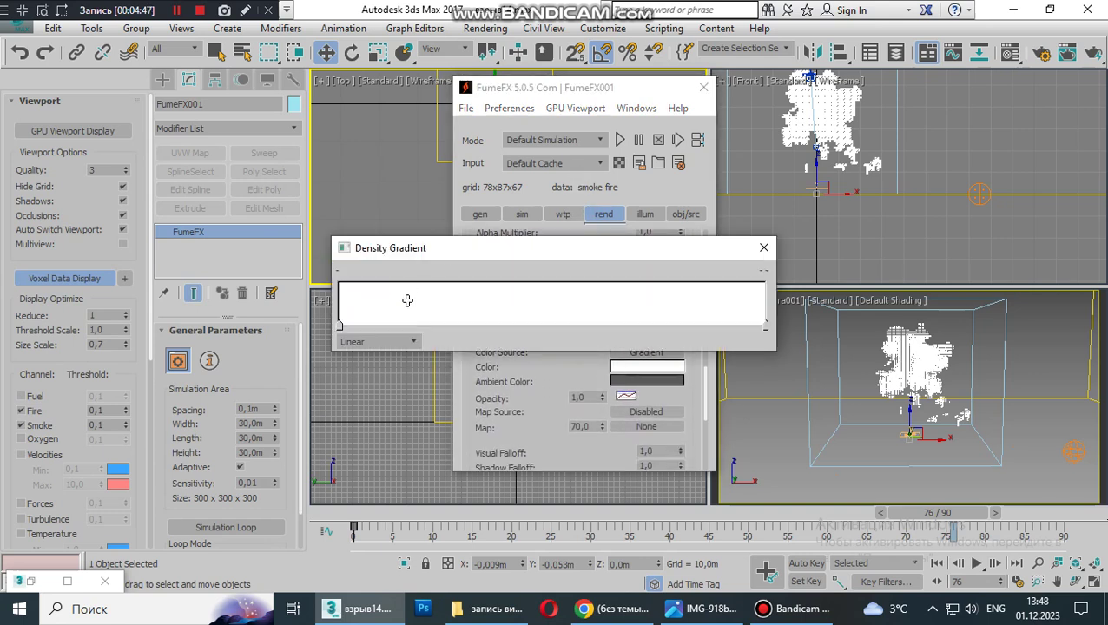
click(367, 325)
click(405, 330)
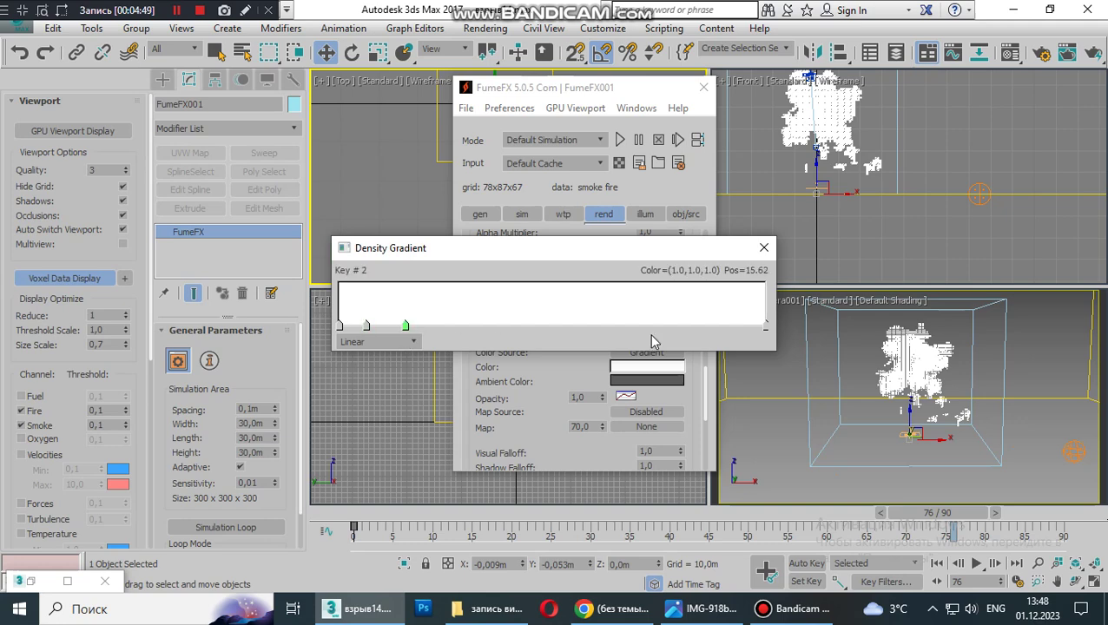
- Set the first key of the smoke's density gradient to dark grey, RGB 35, 35, 35
click(339, 329)
right_click(341, 331)
click(360, 345)
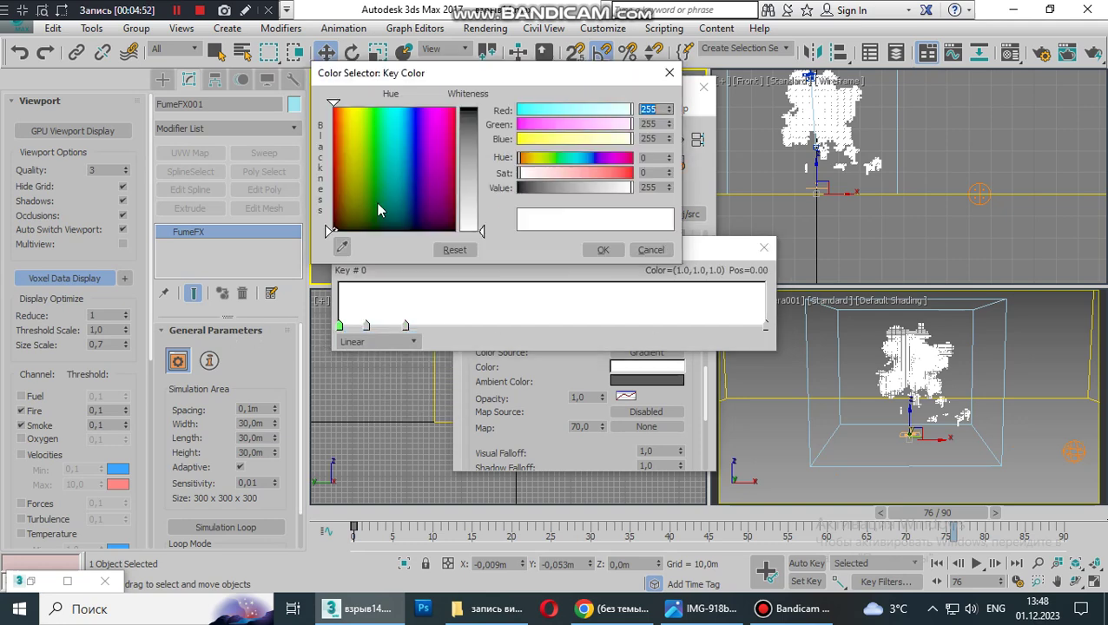
click(484, 128)
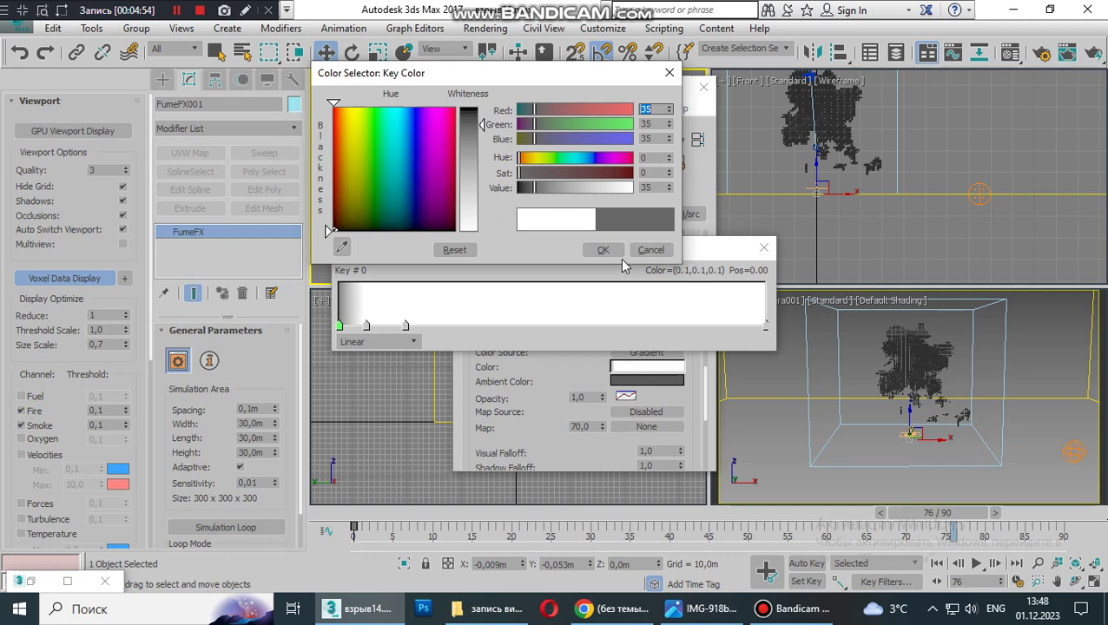
click(603, 250)
right_click(341, 325)
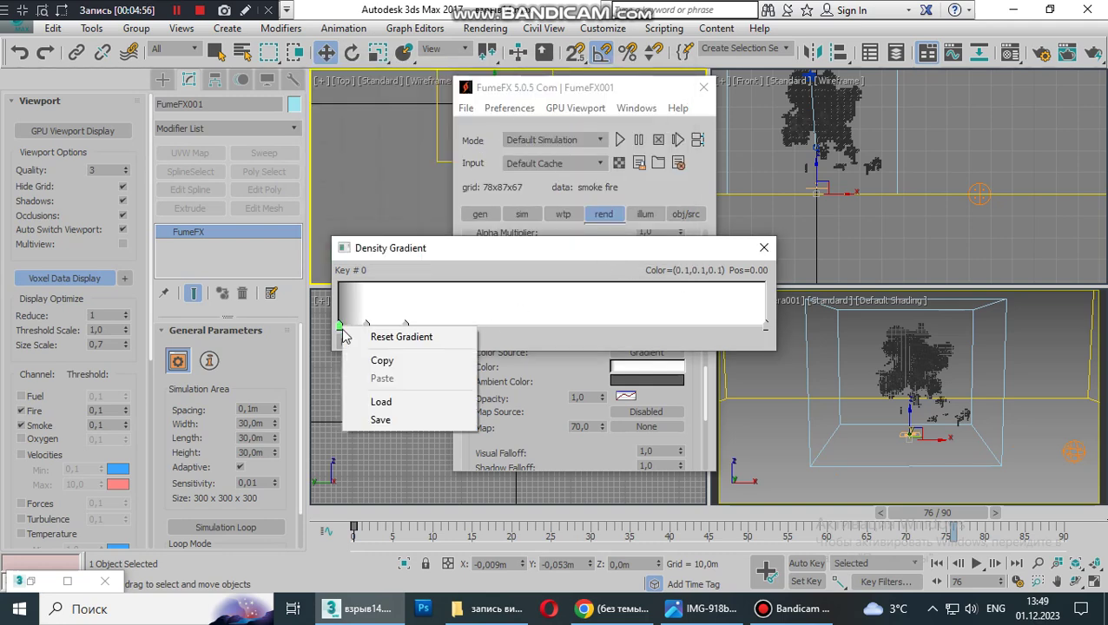
click(358, 359)
click(404, 326)
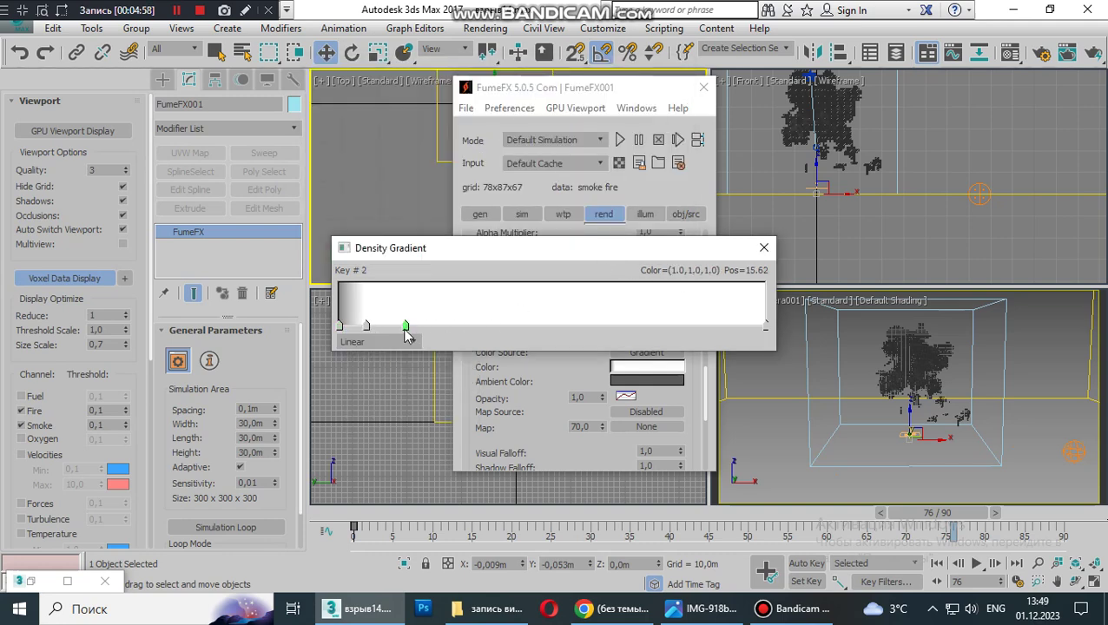
right_click(405, 326)
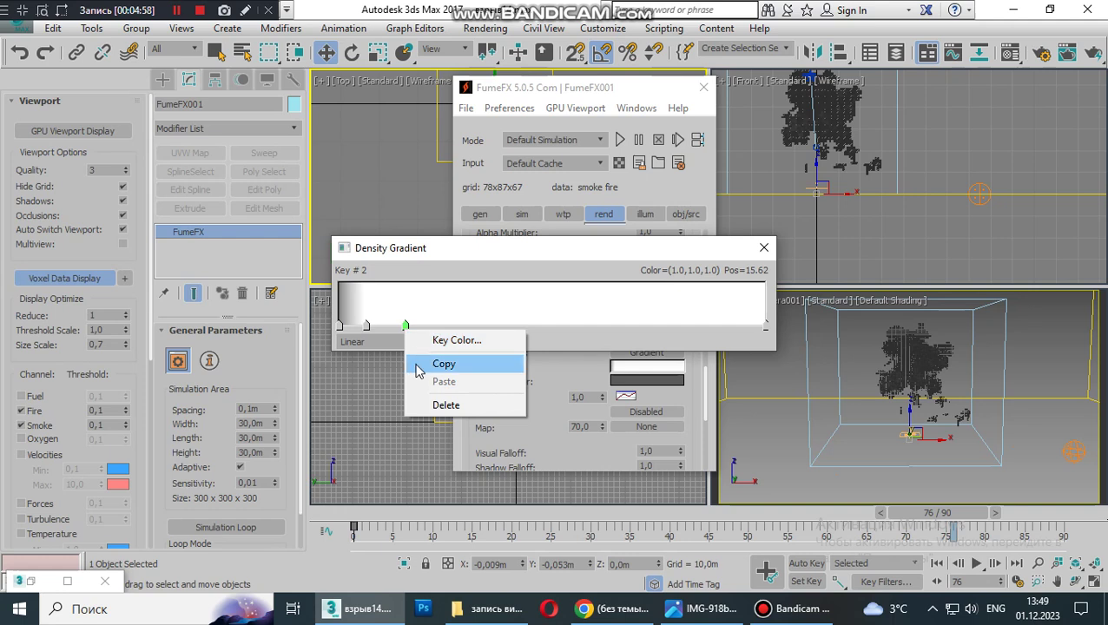
- Copy the first gradient key's dark grey colour to the key at position 15.62 and to the end key
click(339, 328)
right_click(341, 330)
click(368, 363)
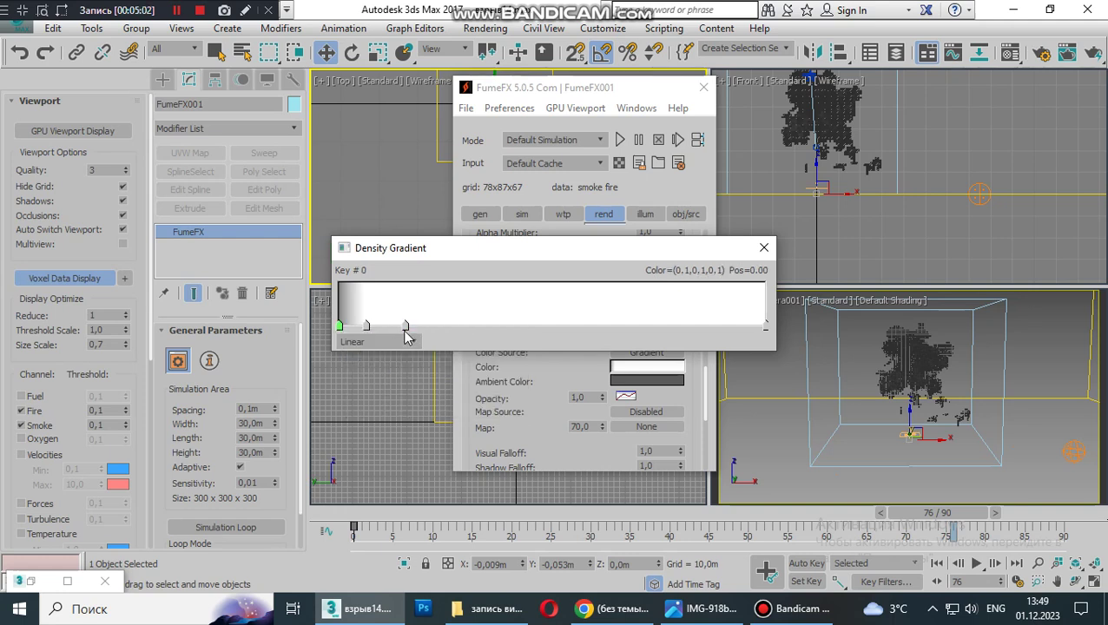
click(405, 326)
right_click(405, 326)
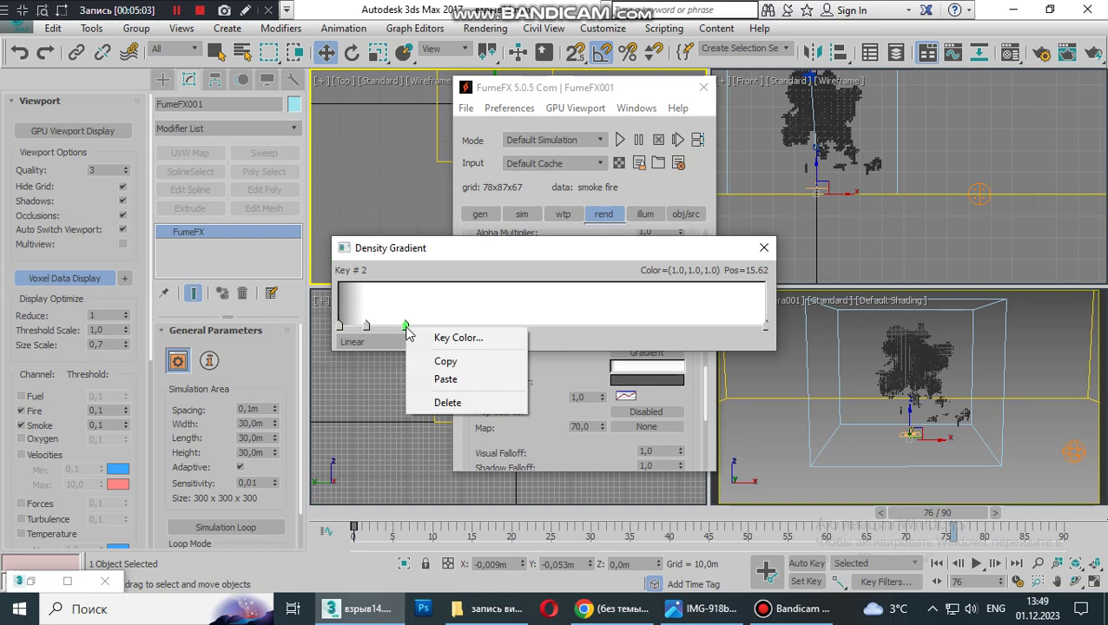
click(432, 376)
click(764, 328)
right_click(764, 328)
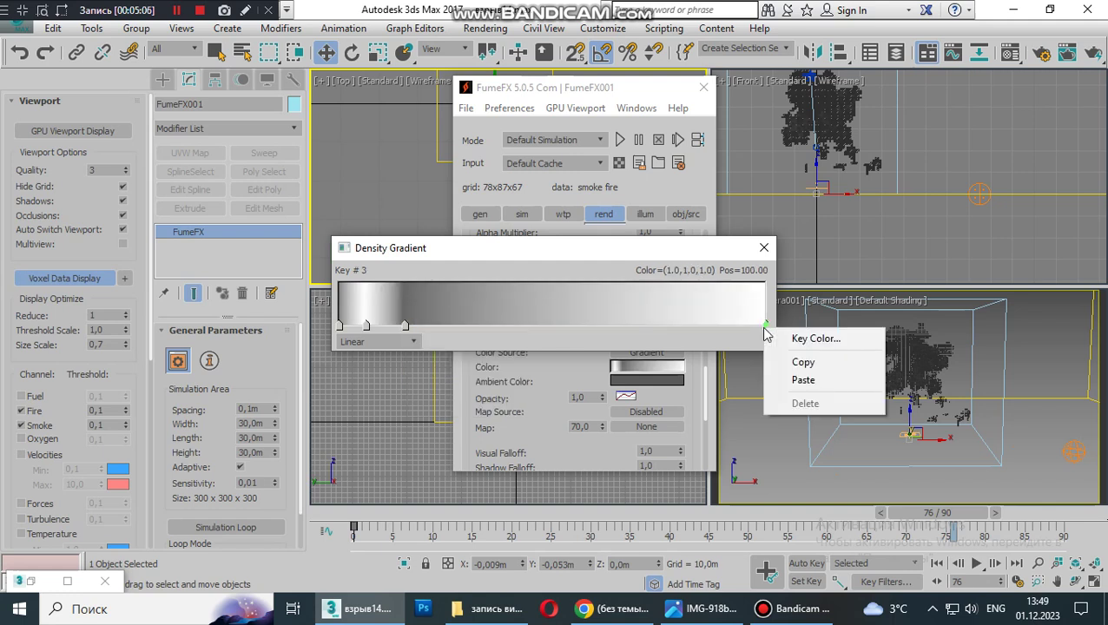
click(780, 380)
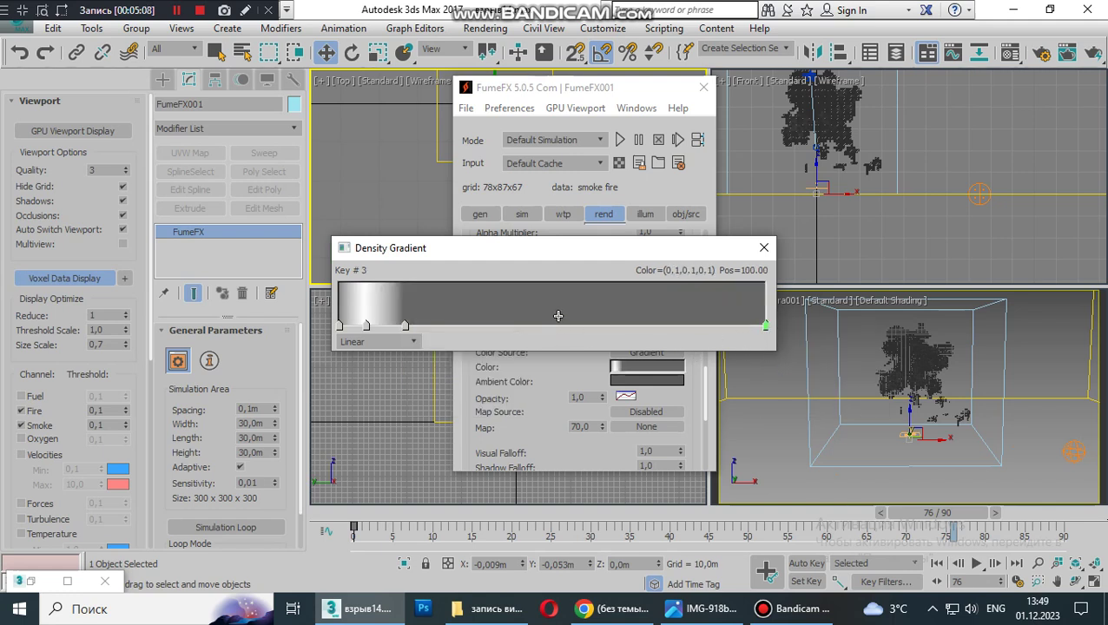
- Inspect the smoke's ambient colour, accept it as it is, and close the density gradient editor
click(618, 382)
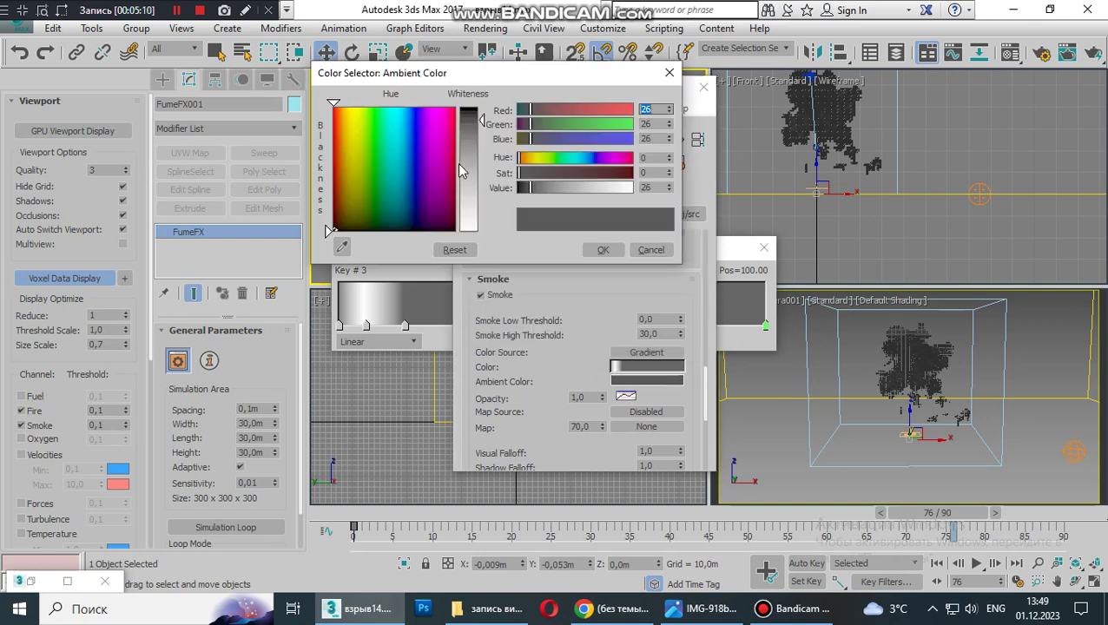
click(601, 249)
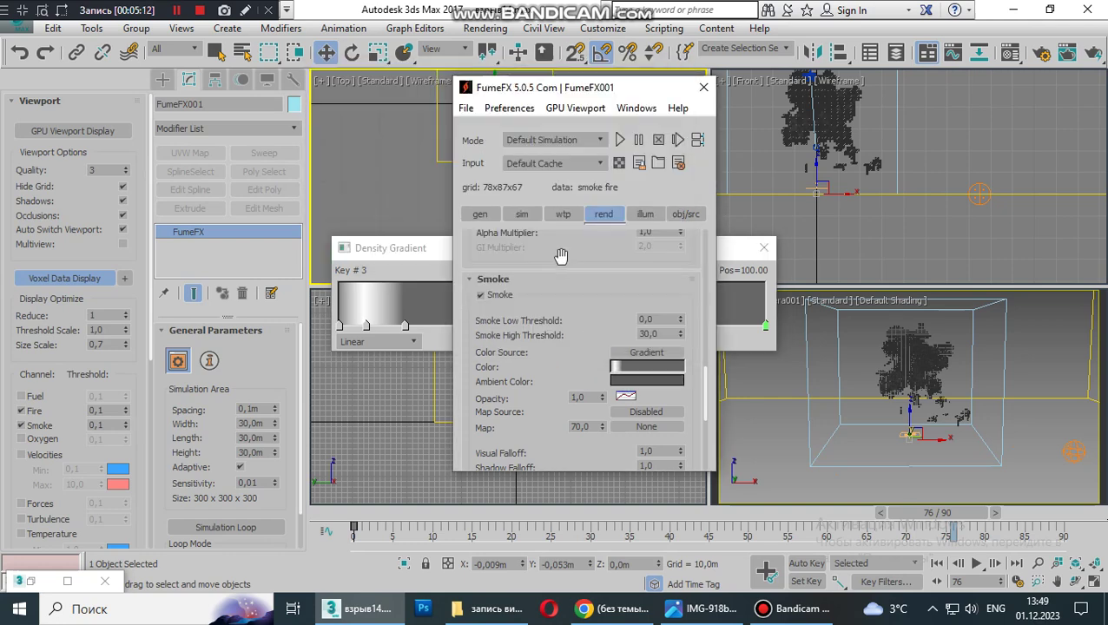
click(763, 249)
mouse_move(592, 308)
mouse_down()
mouse_move(596, 273)
mouse_move(594, 297)
mouse_up()
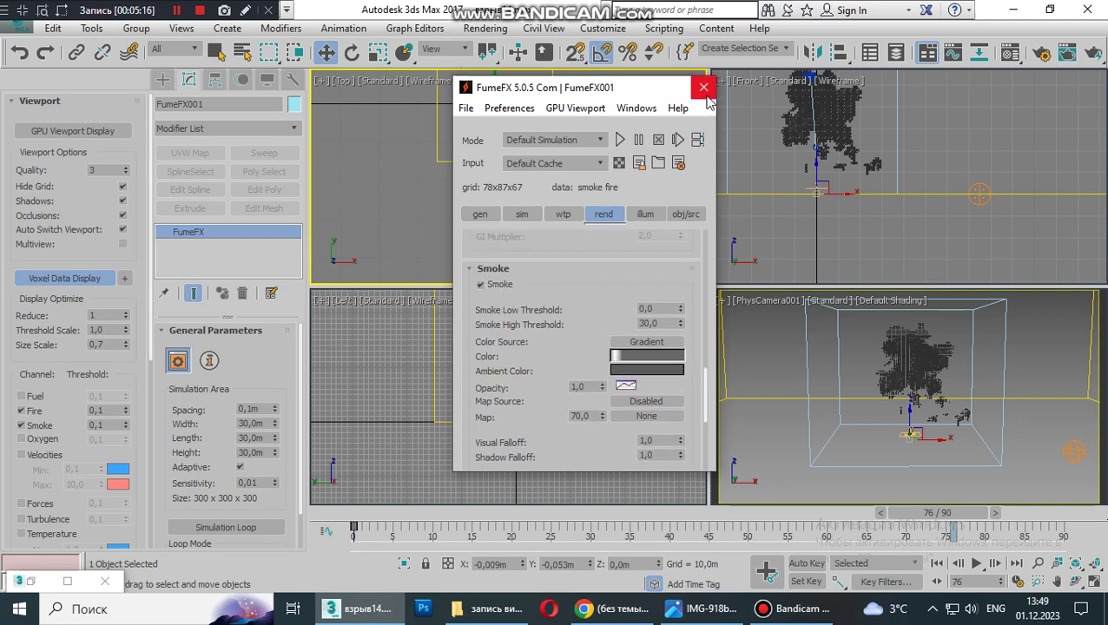
- Open the FumeFX simulation parameters, move to frame 10 and turn on Auto Key
click(521, 214)
drag(572, 278, 577, 468)
drag(605, 299, 606, 305)
drag(899, 513, 422, 525)
scroll(563, 305, down, 3)
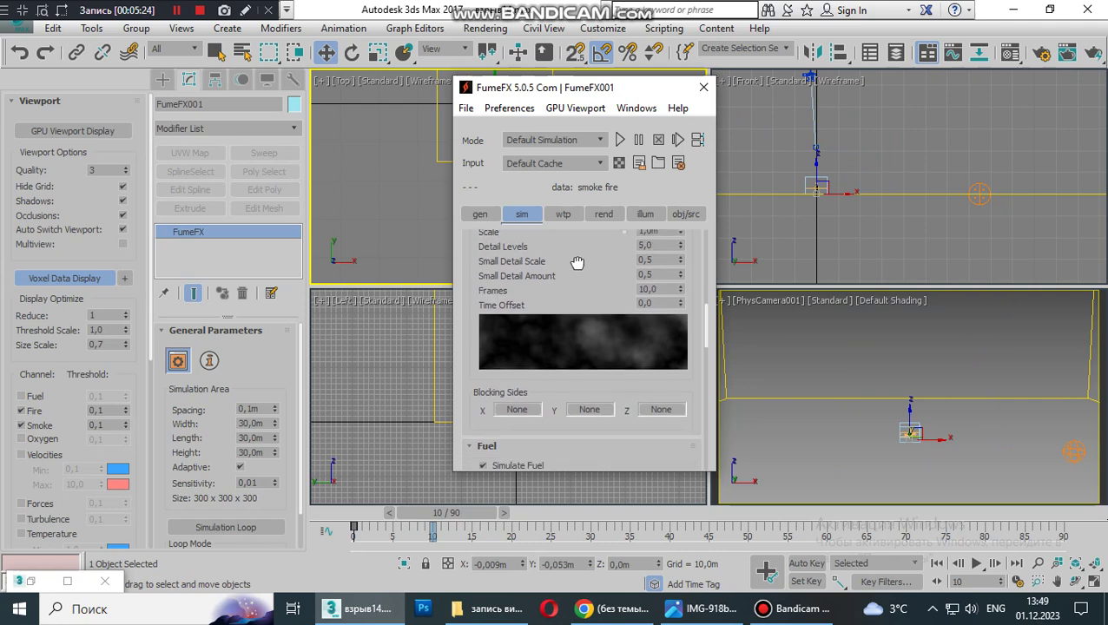
click(807, 562)
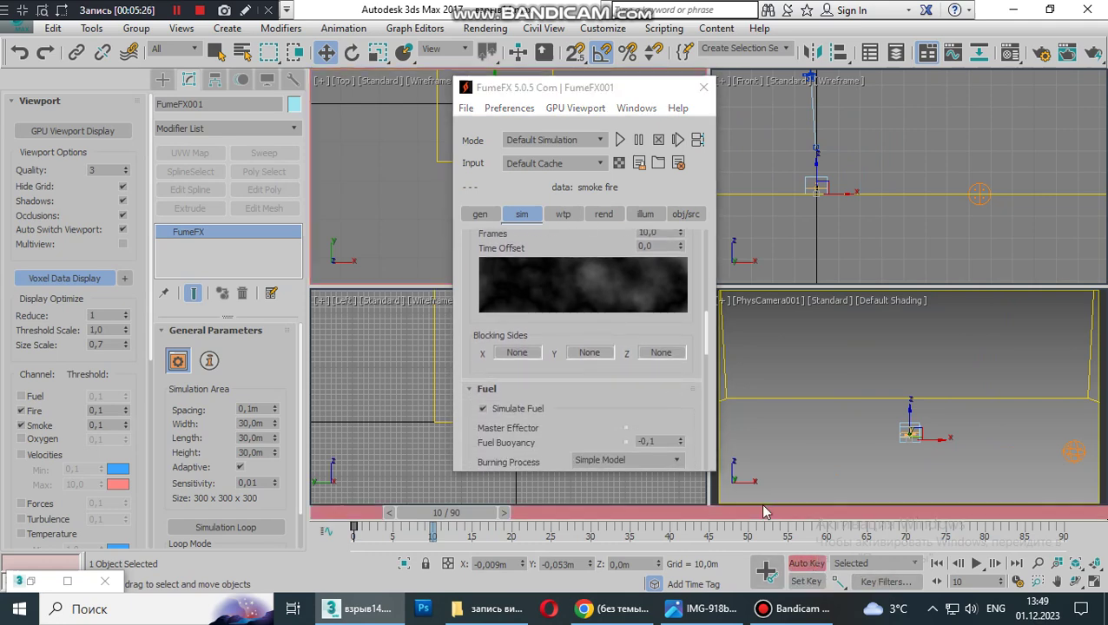
- Set the simulation's Time Scale to 2 at frame 10
scroll(553, 233, down, 10)
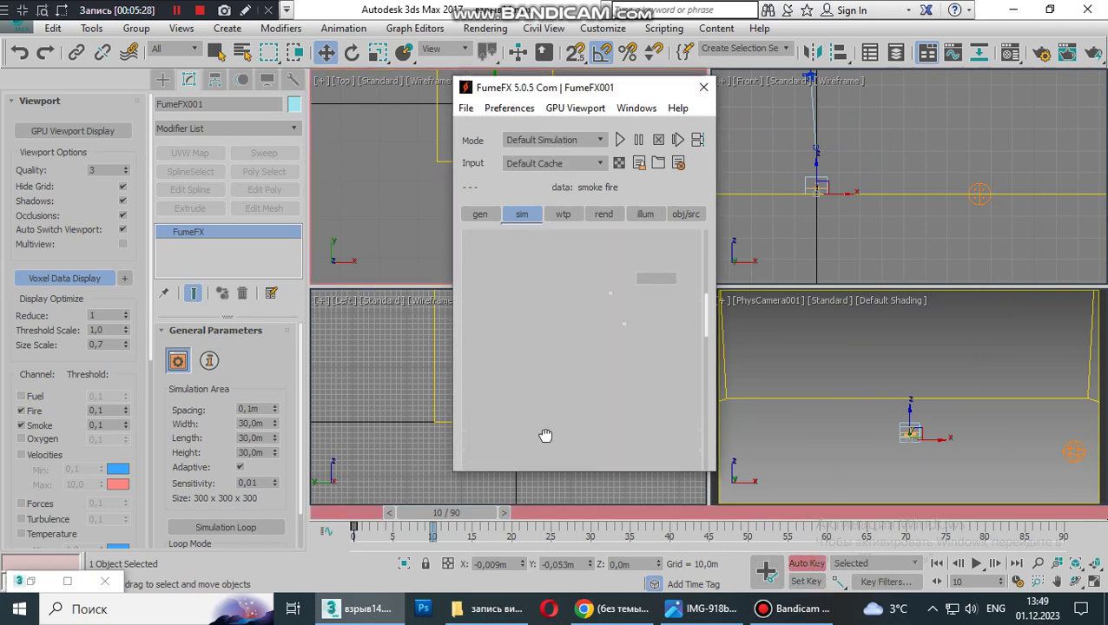
scroll(591, 283, up, 1)
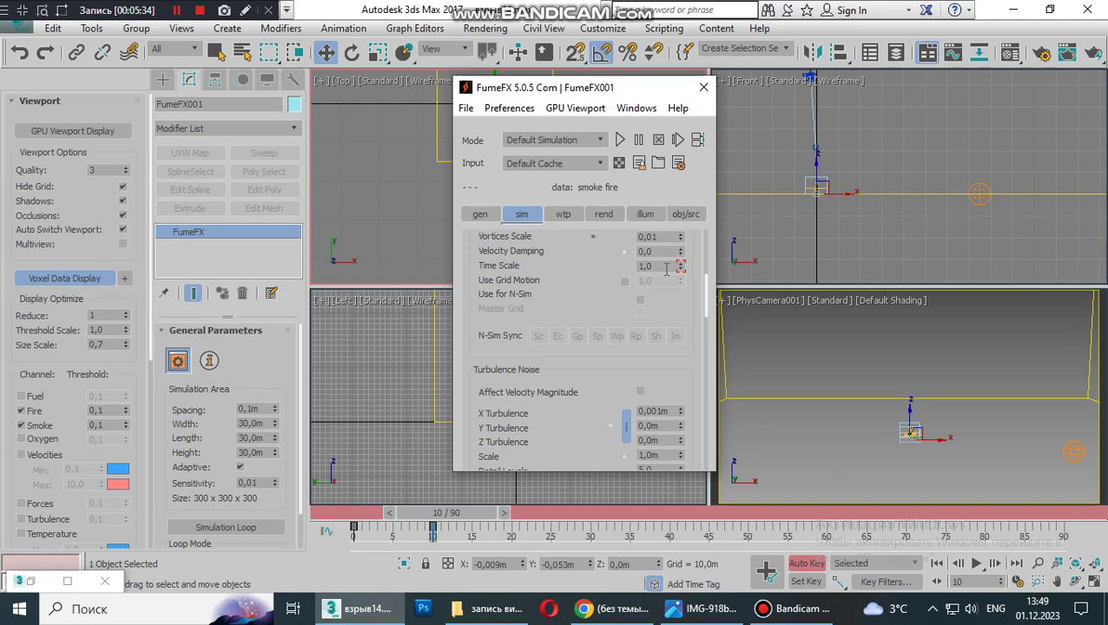
drag(460, 520, 433, 523)
key(w)
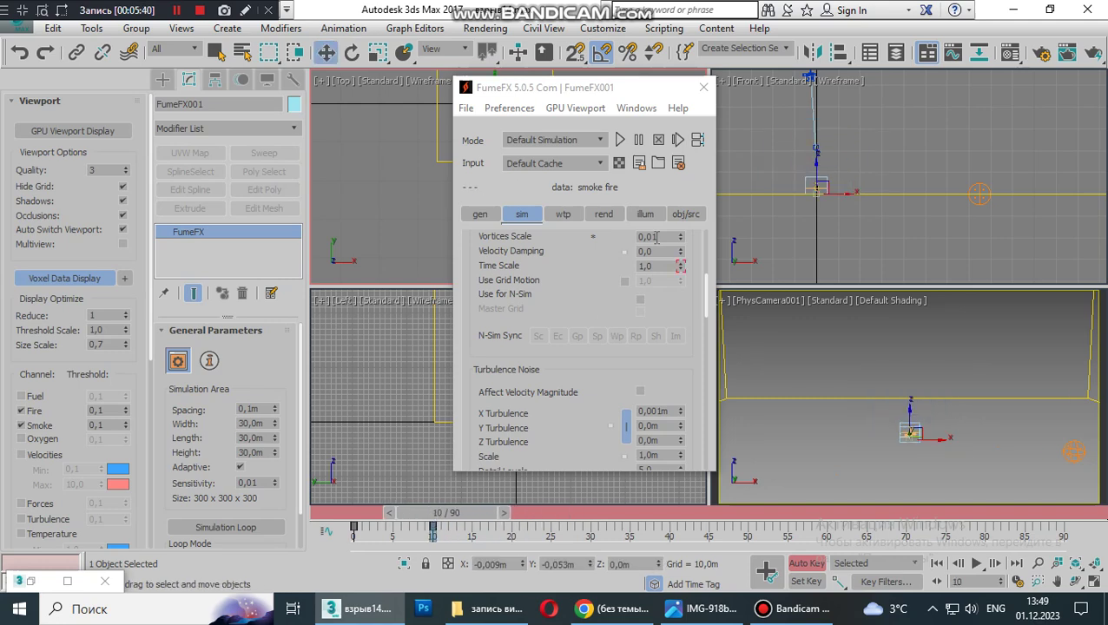
double_click(649, 266)
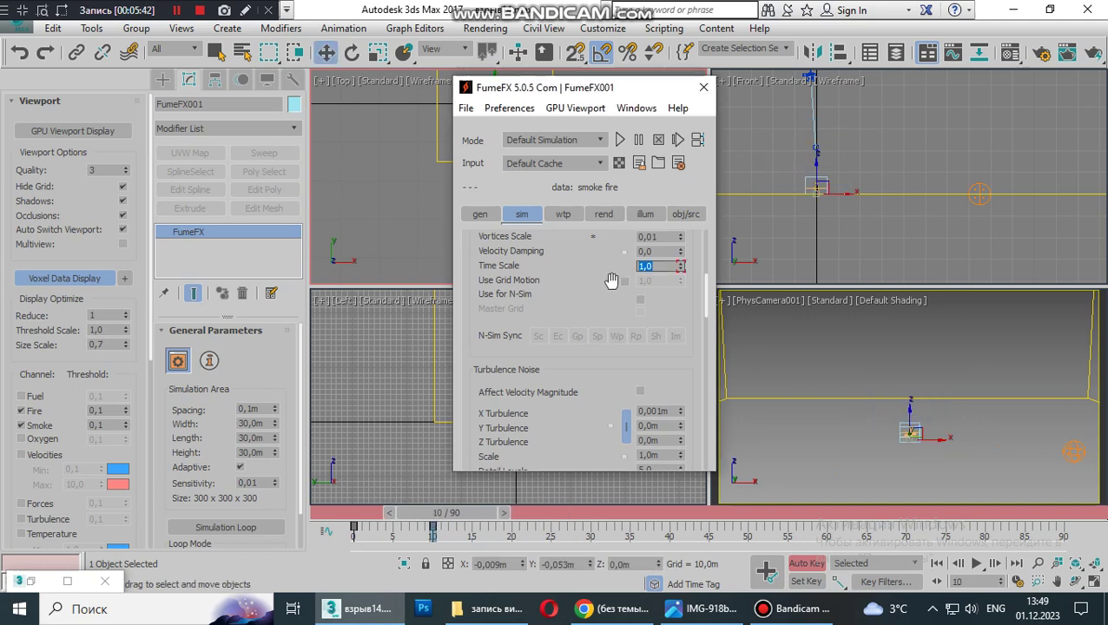
text(2)
key(Return)
- Key the Time Scale at 1 on frame 20 and at 3 on frame 10, and turn off Auto Key
drag(492, 520, 562, 520)
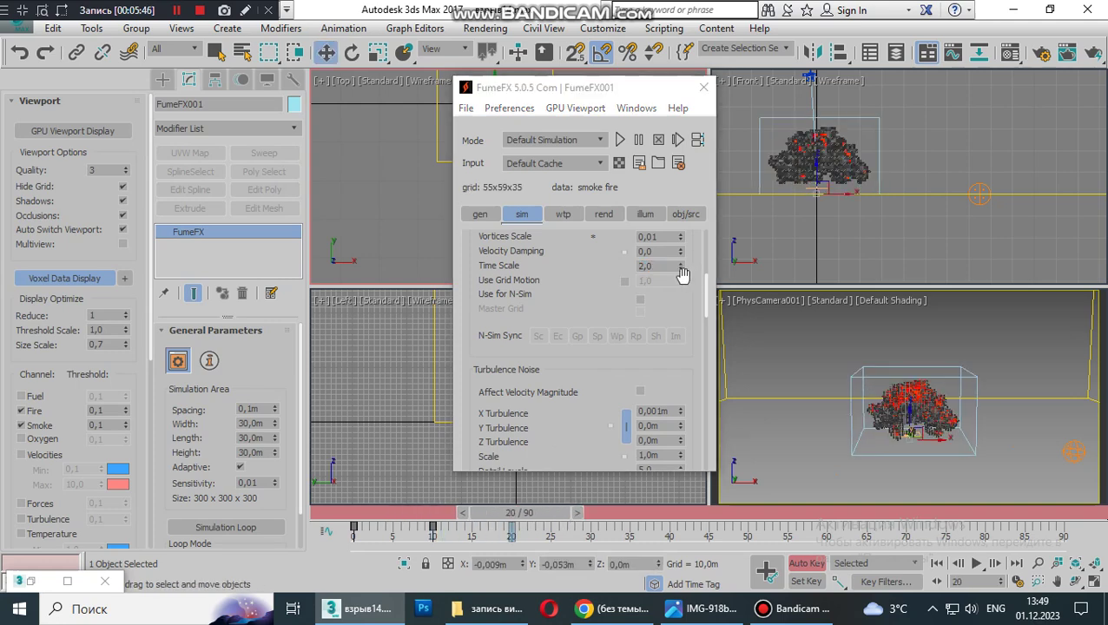
double_click(659, 267)
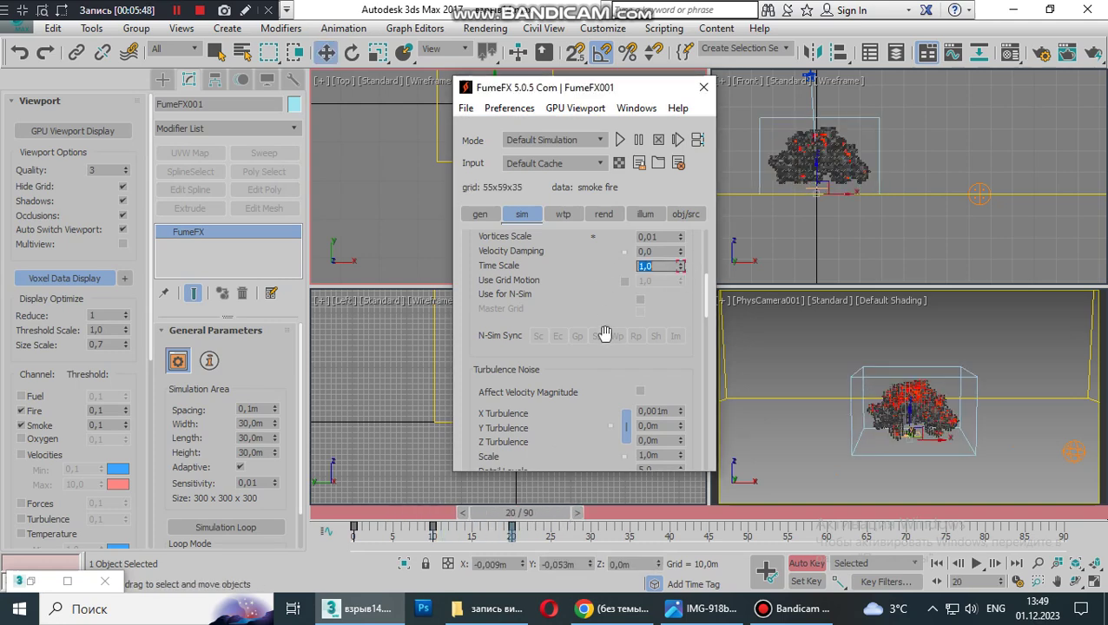
drag(537, 512, 463, 512)
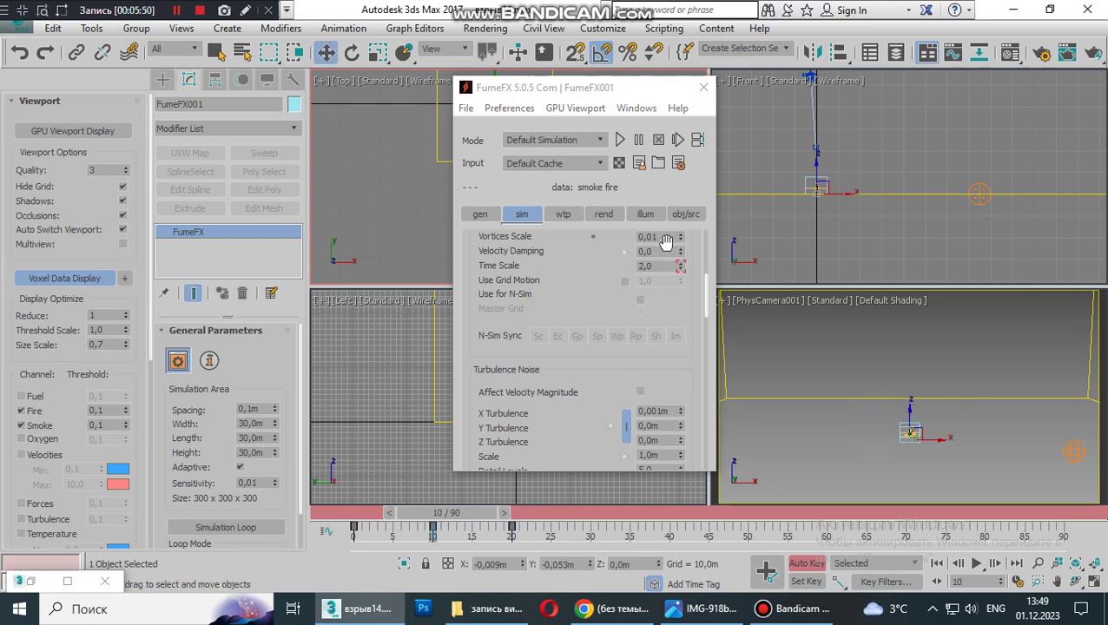
double_click(656, 264)
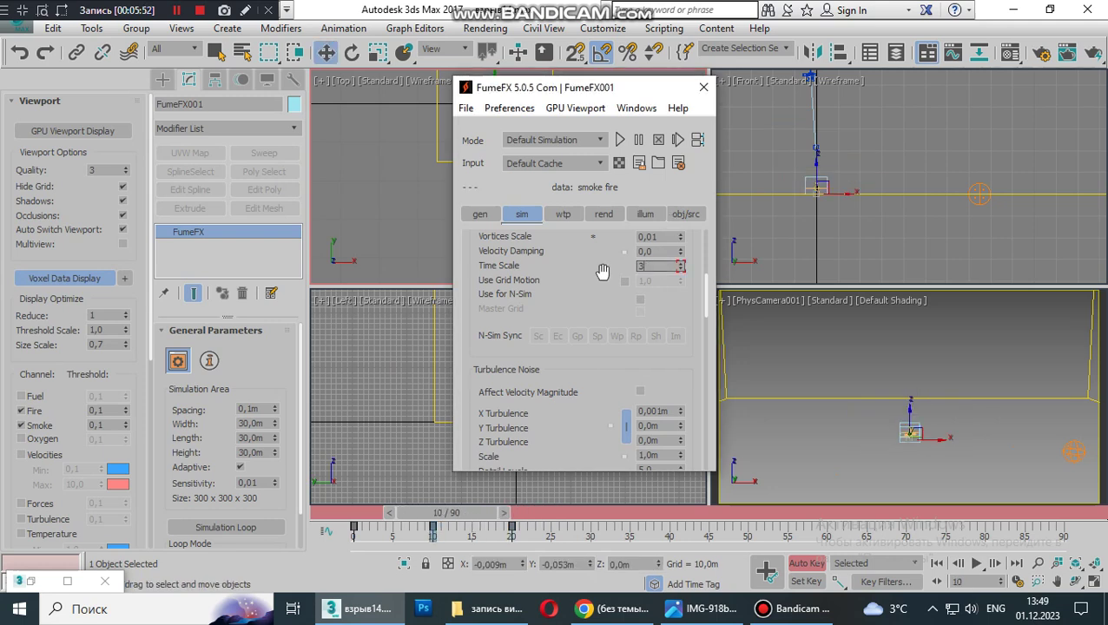
scroll(588, 307, down, 2)
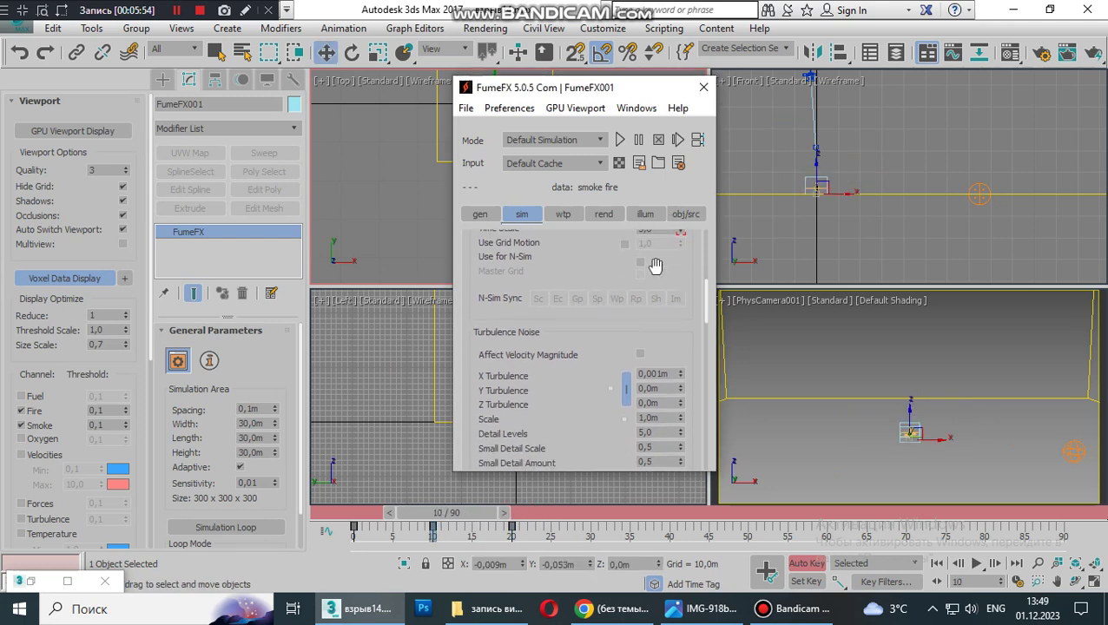
click(806, 563)
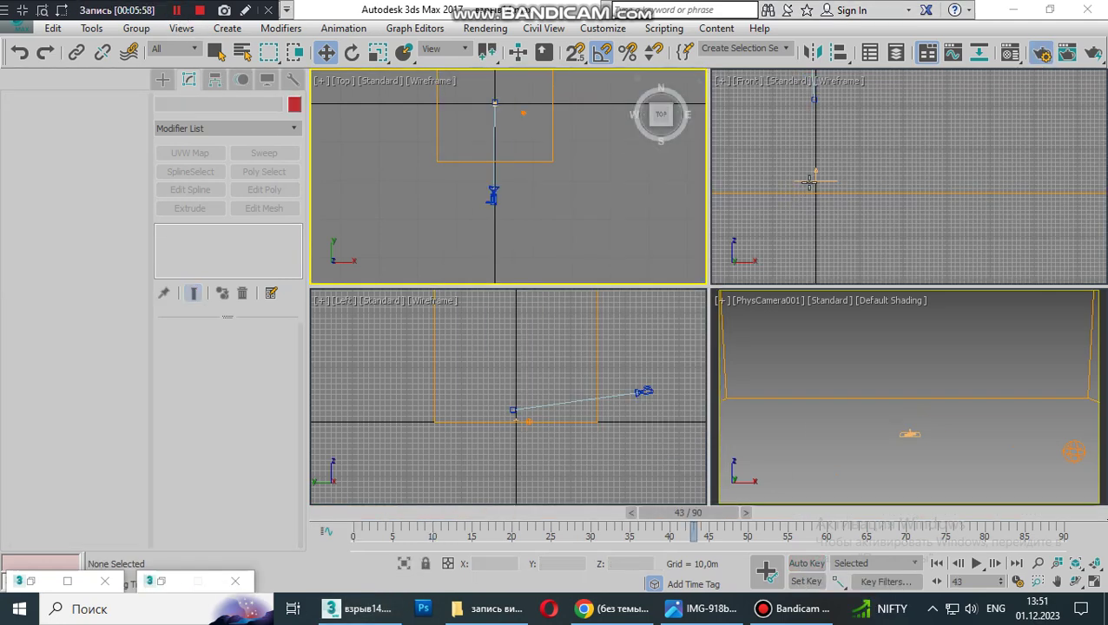
- Make one copy of PF Source 001, placed slightly above the original at a height of about 0.412 m
click(809, 183)
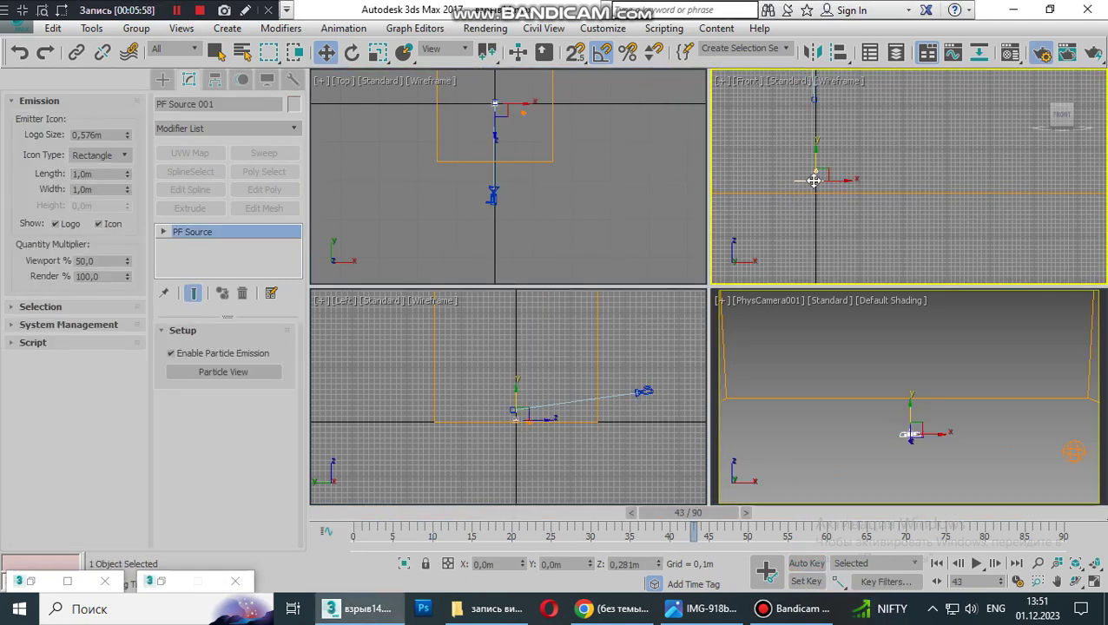
right_click(816, 174)
click(827, 200)
right_click(817, 179)
click(820, 187)
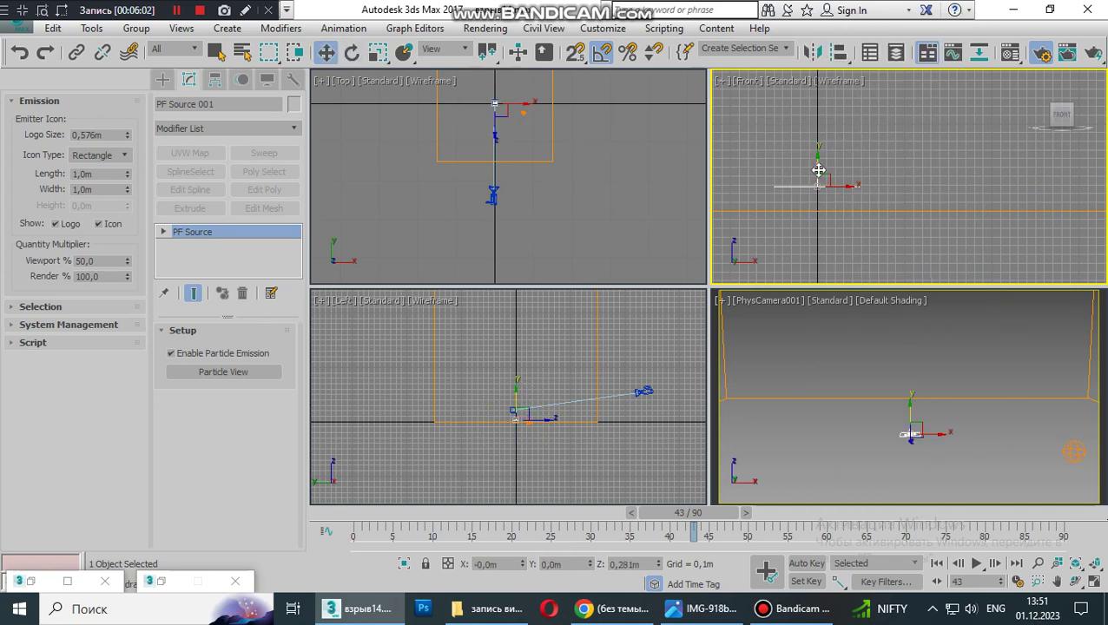
shift+drag(818, 170, 817, 160)
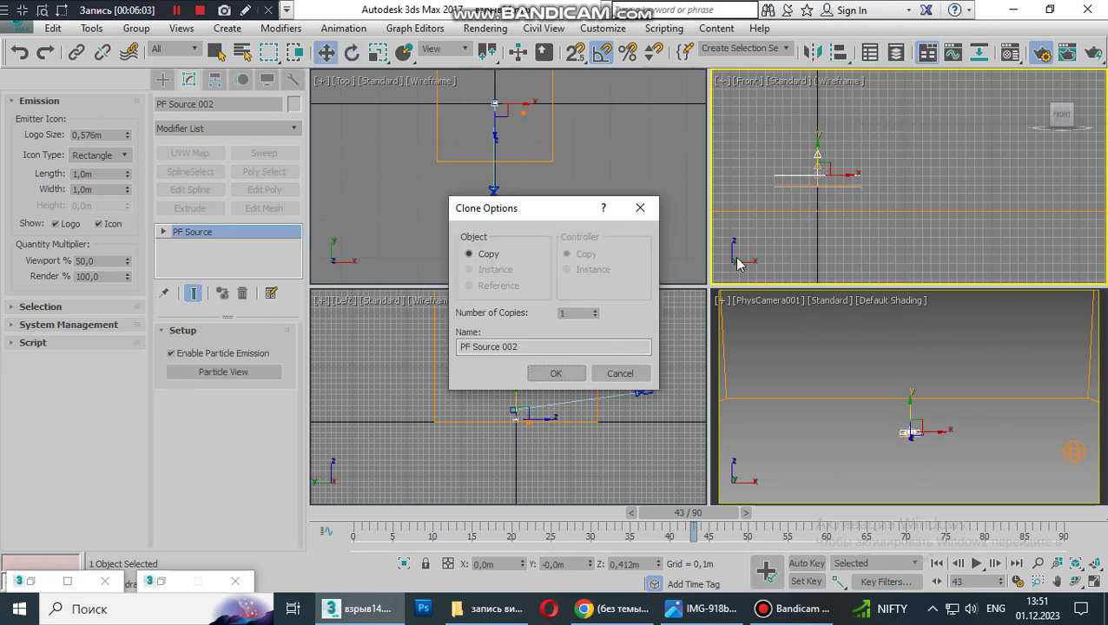
click(560, 371)
- Rotate the copied particle source upside down so that its emission arrow points downward
right_click(821, 172)
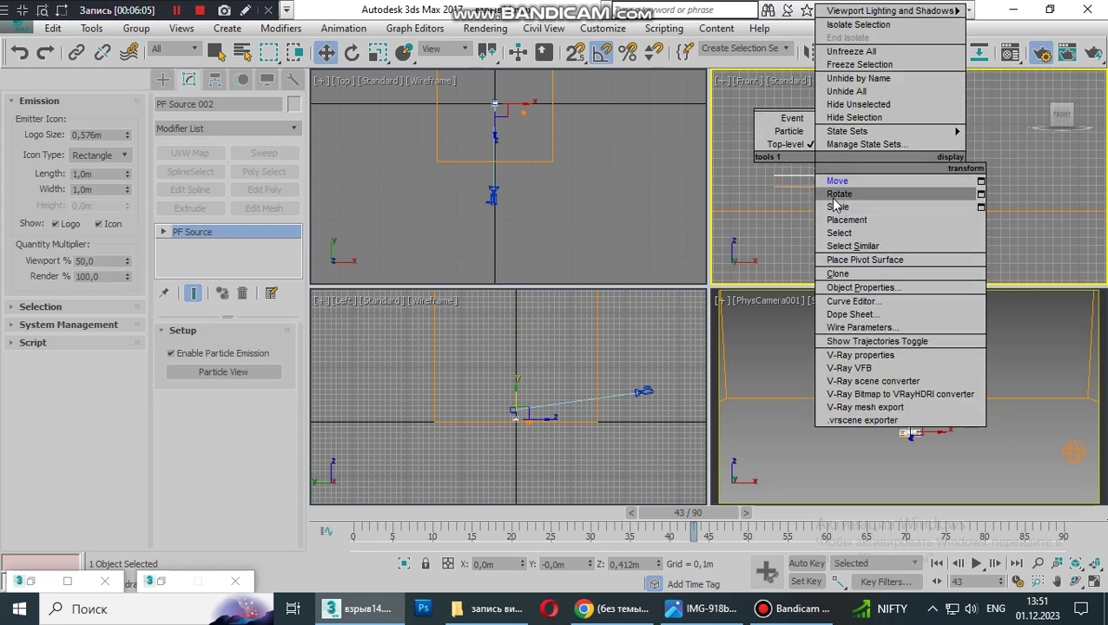
click(834, 195)
drag(833, 195, 697, 265)
- Give the copy's event a Delete operator by particle age, life span 5 and variation 2, and lower the copy slightly below the original source
click(236, 373)
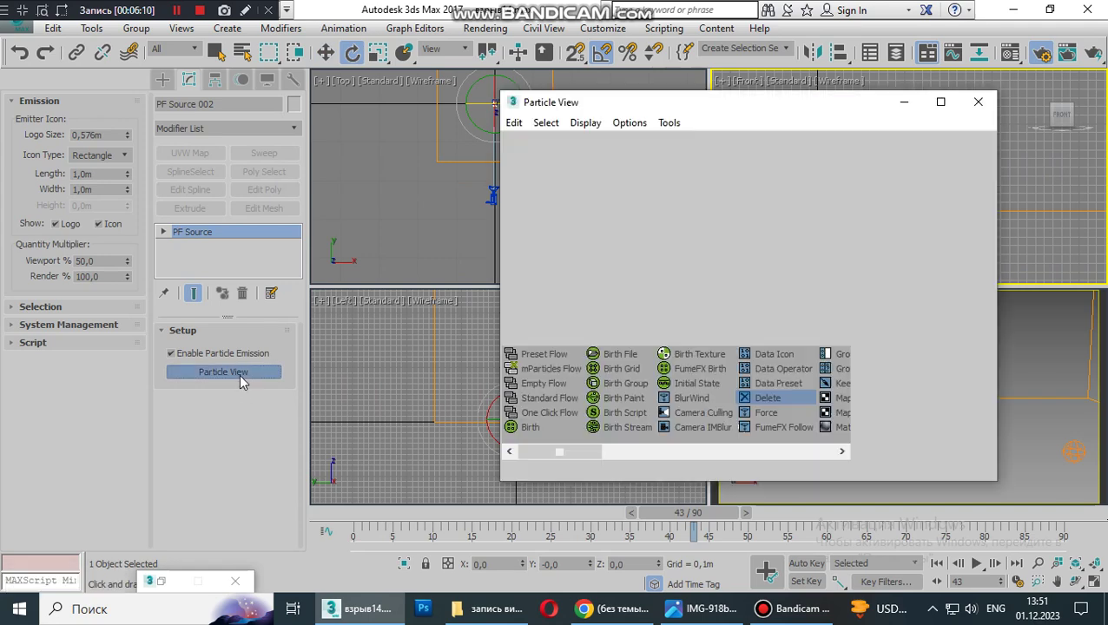
click(978, 101)
key(w)
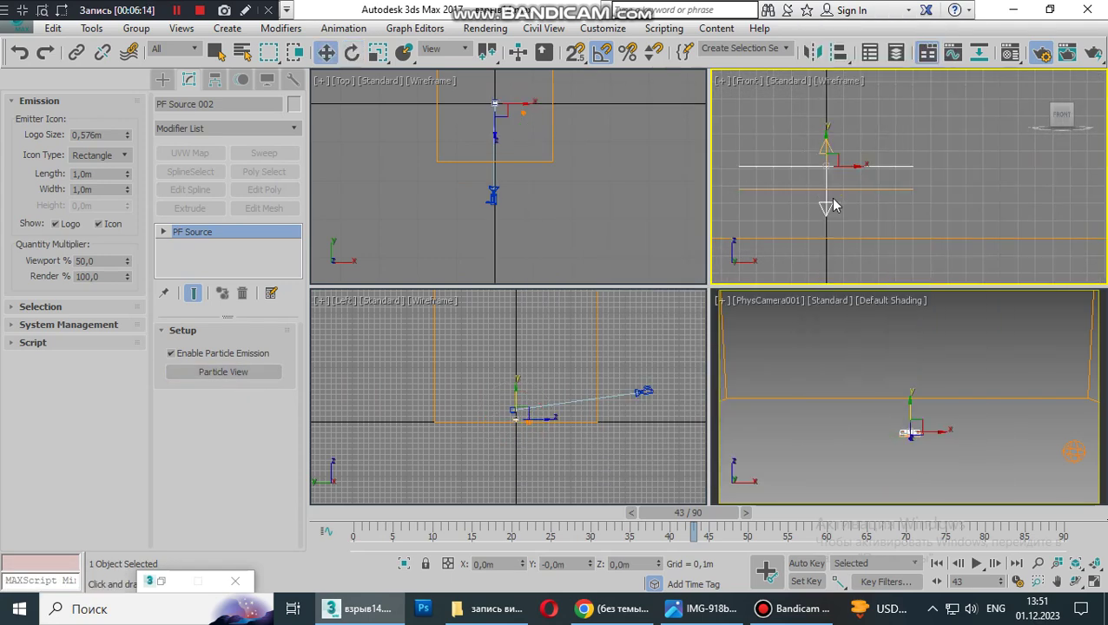
drag(828, 148, 823, 185)
- Add PF Source 002 to the particles of the FumeFX particle source
middle_drag(527, 195, 532, 224)
click(443, 174)
click(178, 361)
click(685, 215)
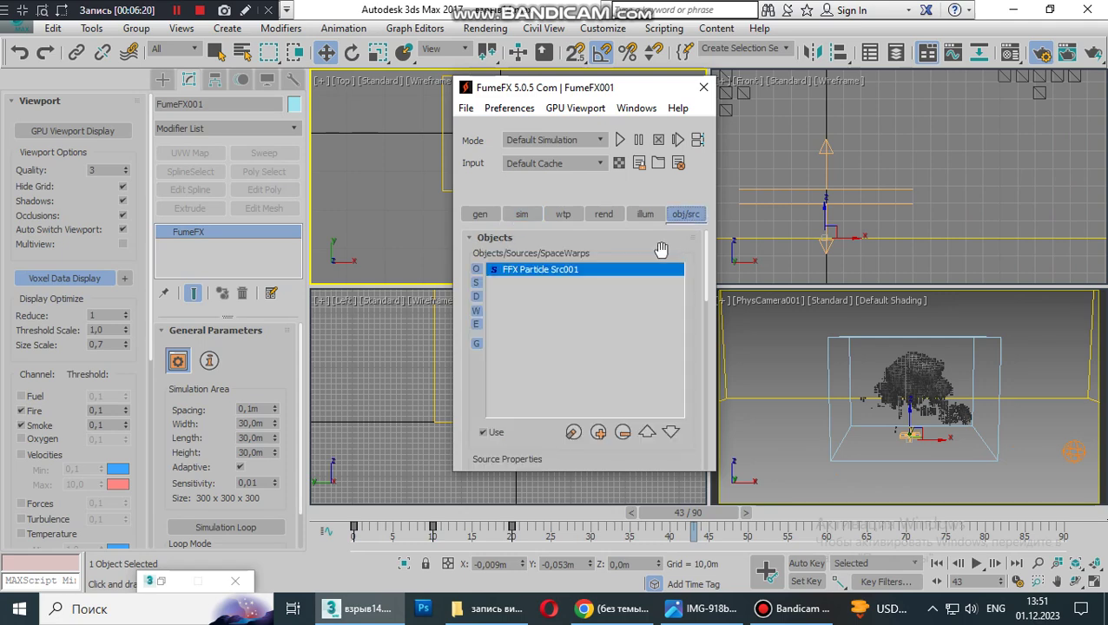
scroll(476, 347, down, 5)
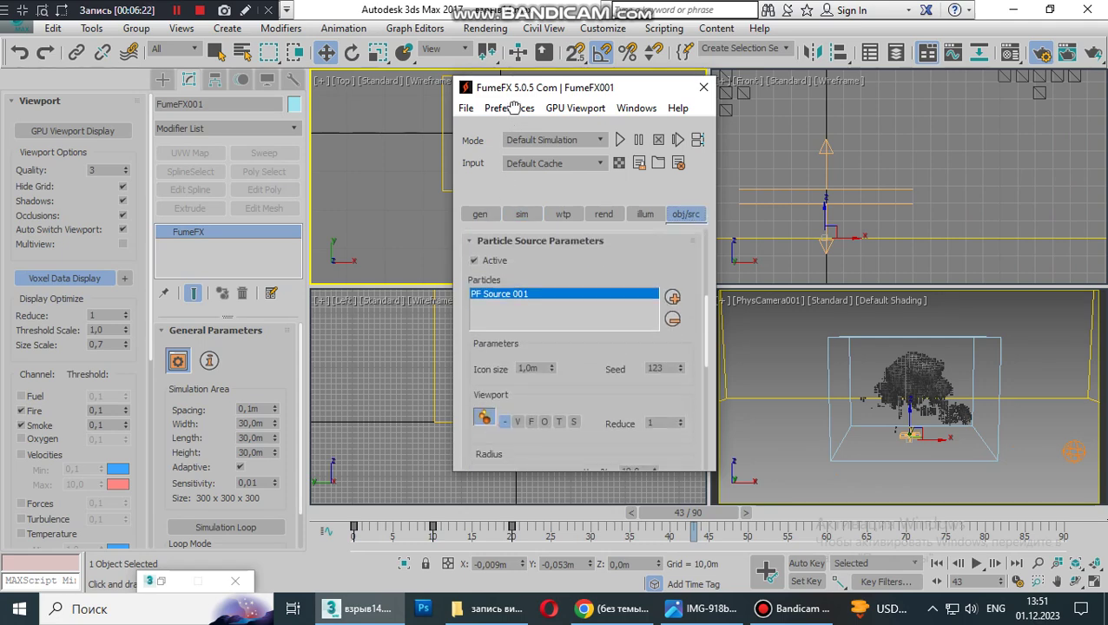
click(672, 296)
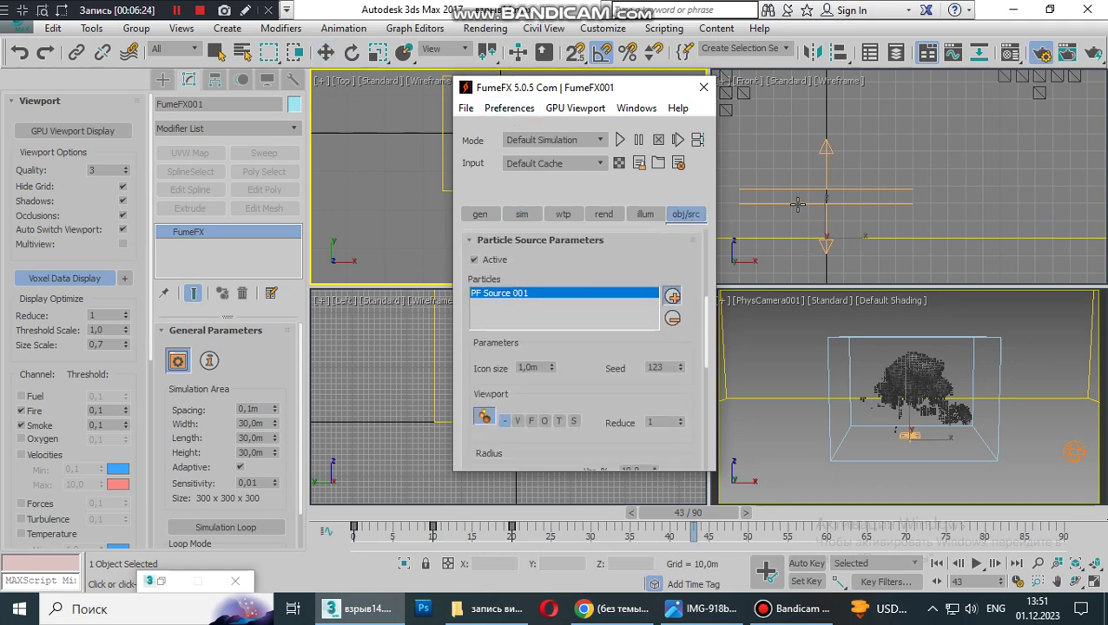
click(796, 206)
click(469, 240)
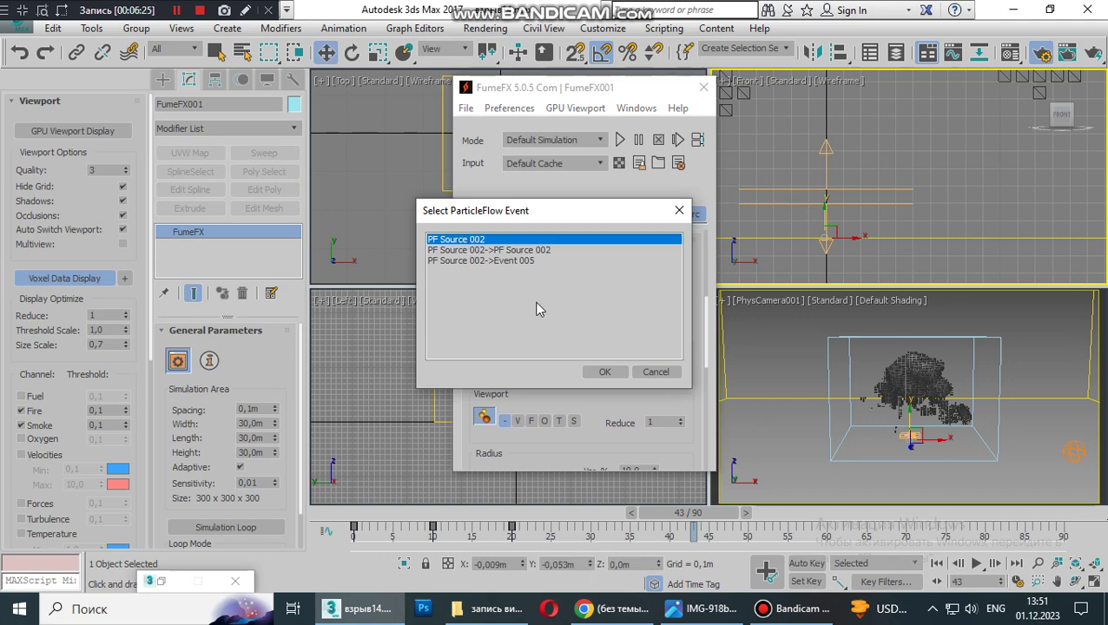
click(604, 372)
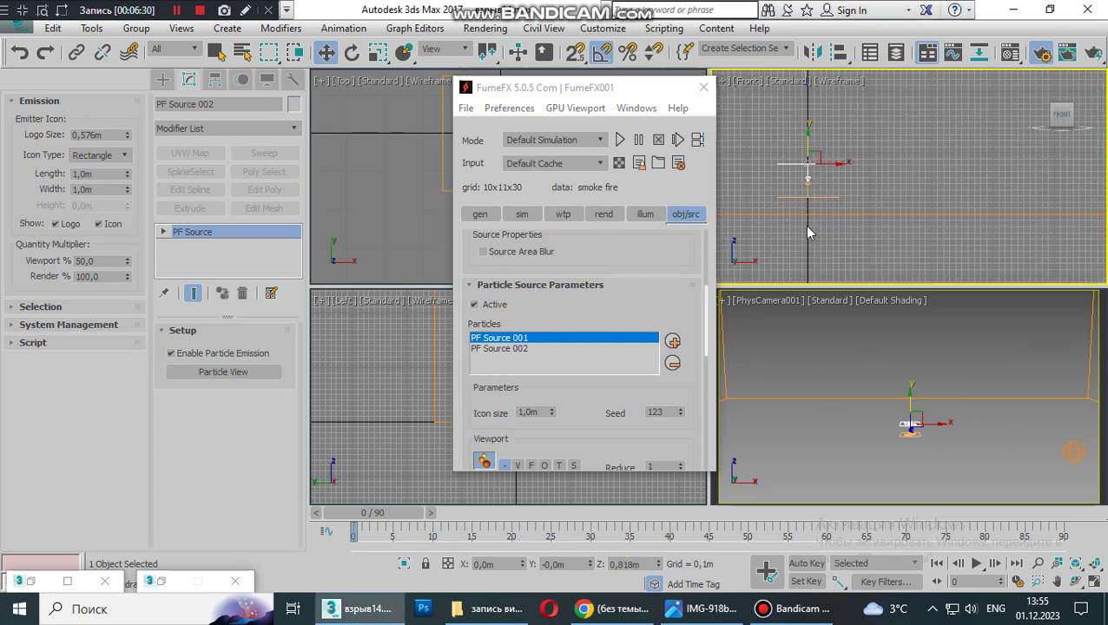
- Place PF Source 002 at a height of about 0.738 m, start a test simulation and stop it partway
scroll(794, 169, up, 3)
drag(817, 139, 822, 156)
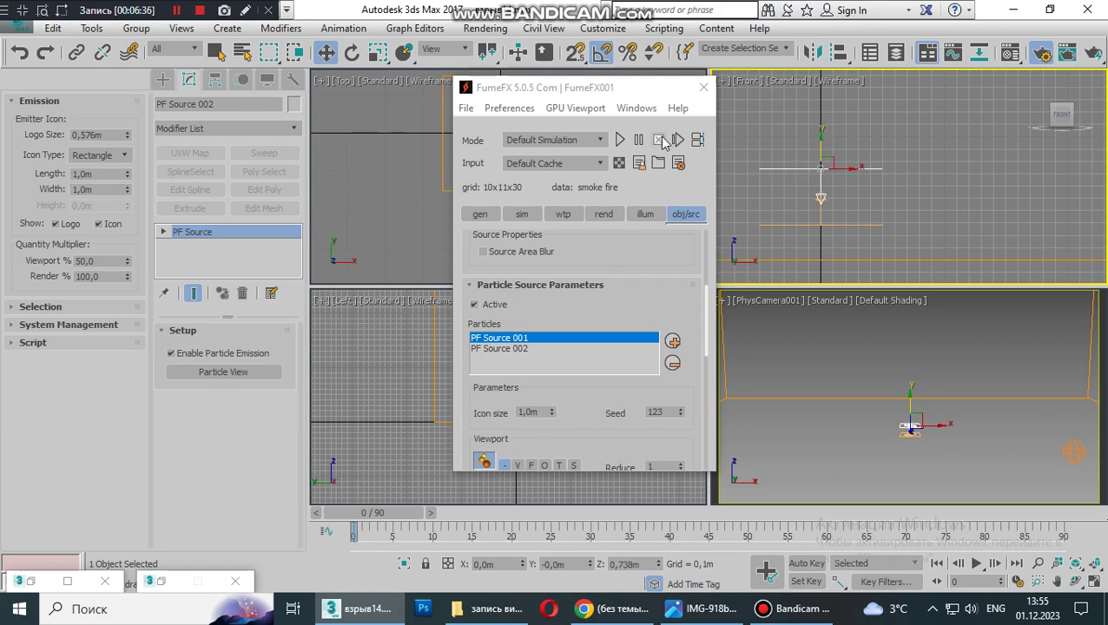
click(619, 141)
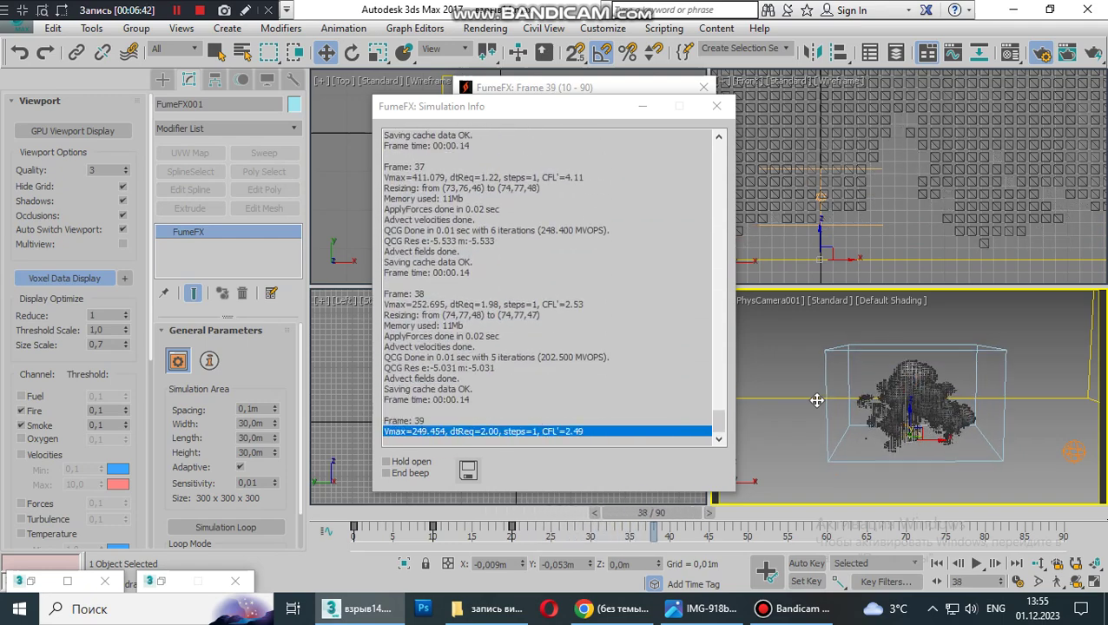
click(717, 106)
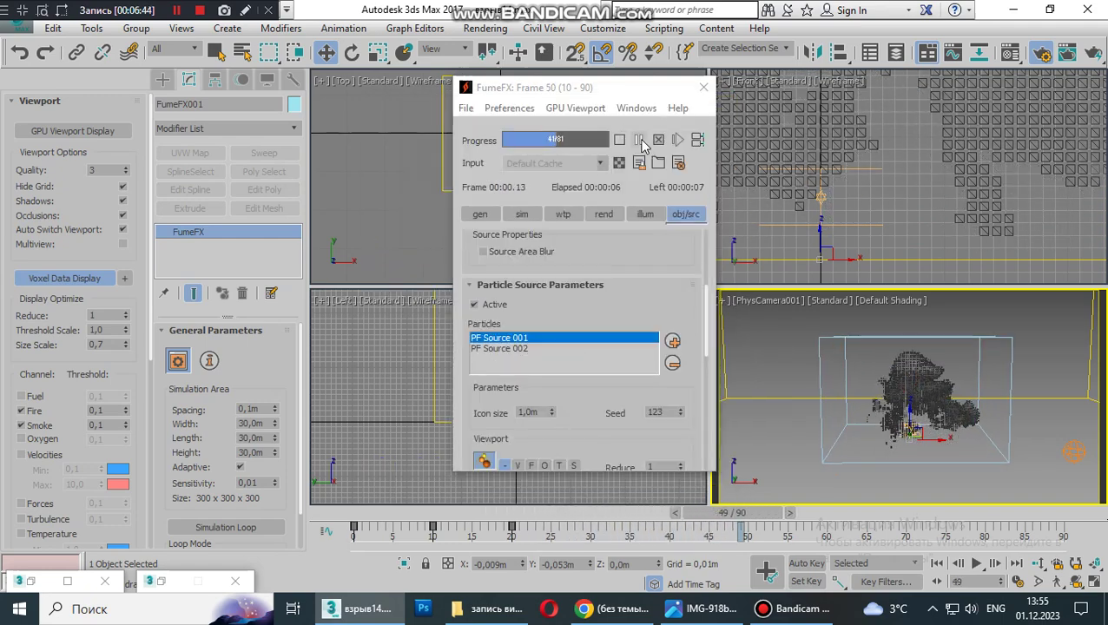
click(659, 141)
- Raise PF Source 002 to about 1.187 m and run the default simulation through frame 90
click(818, 173)
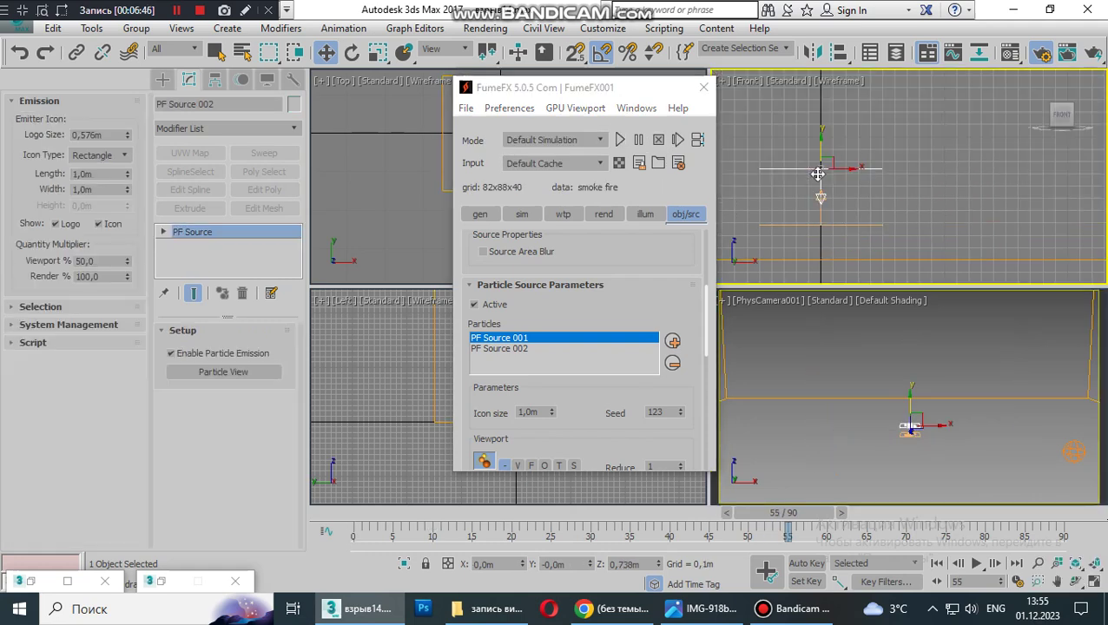
drag(824, 151, 823, 95)
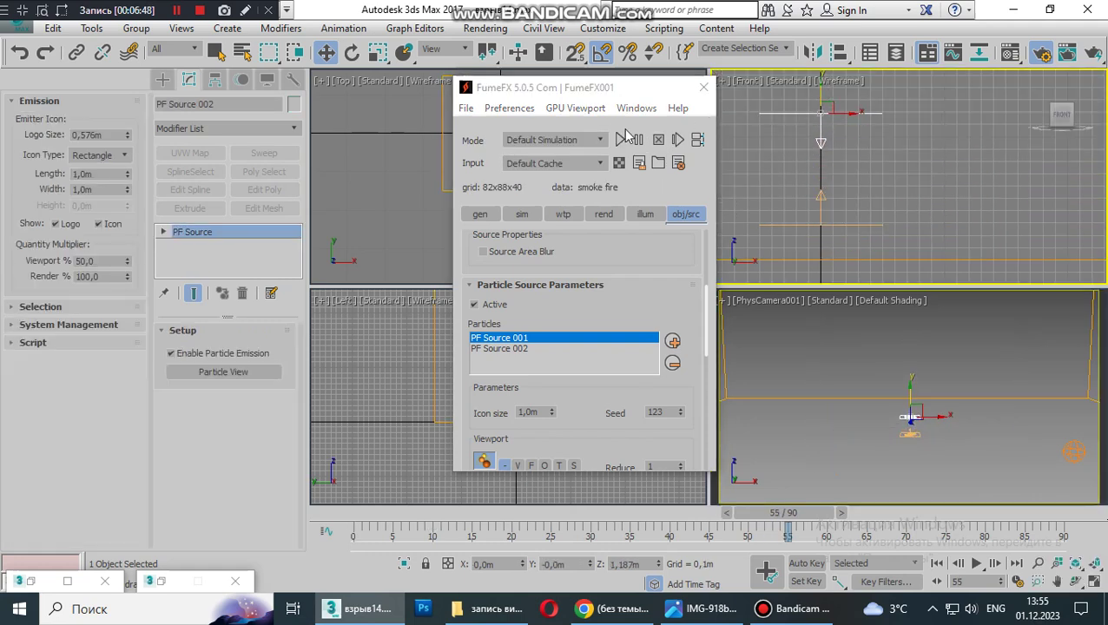
click(620, 140)
click(881, 398)
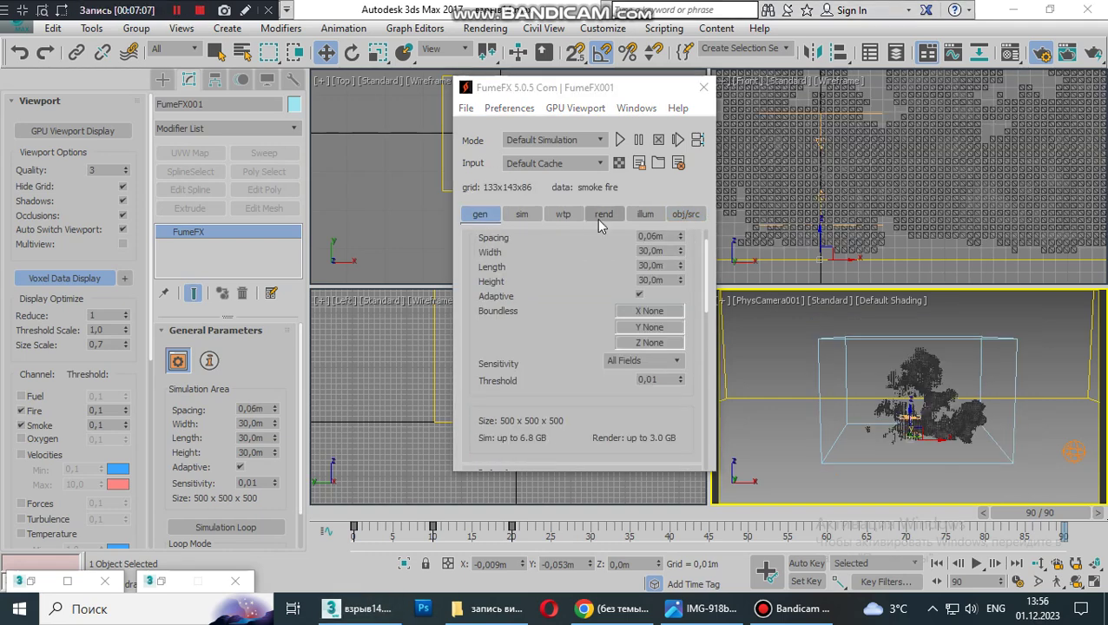
- Set the first key of the smoke's density gradient to a lighter dark grey, RGB 49, 49, 49
click(599, 218)
mouse_move(574, 267)
mouse_down()
mouse_move(570, 473)
mouse_move(593, 408)
mouse_move(608, 147)
mouse_up()
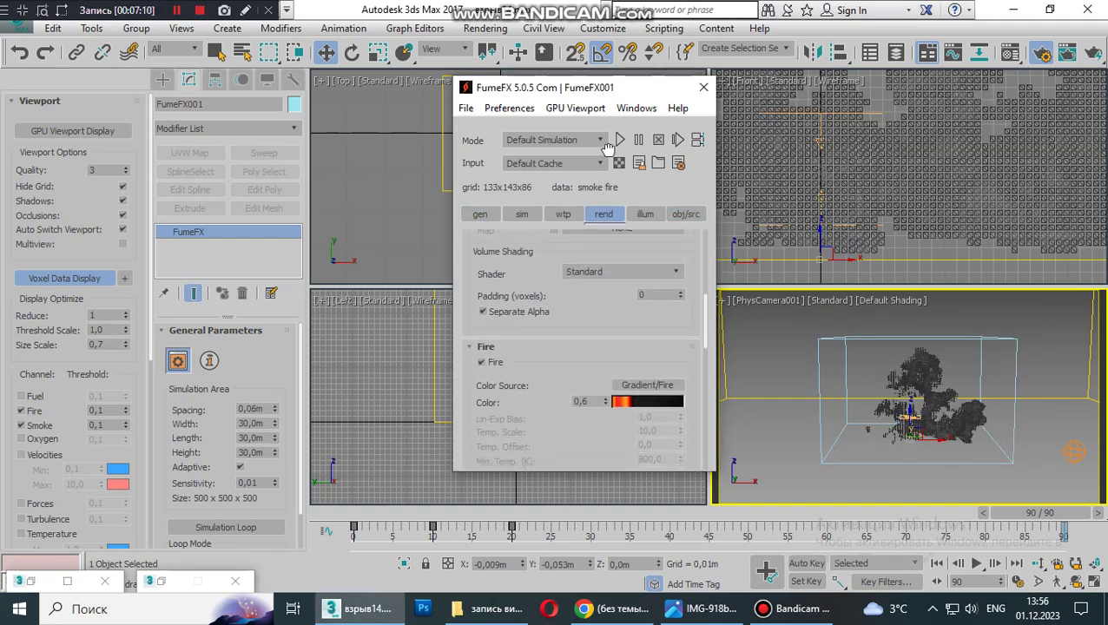
drag(594, 303, 597, 139)
mouse_move(547, 339)
mouse_down()
mouse_move(579, 178)
mouse_move(575, 240)
mouse_up()
scroll(574, 239, down, 1)
click(622, 361)
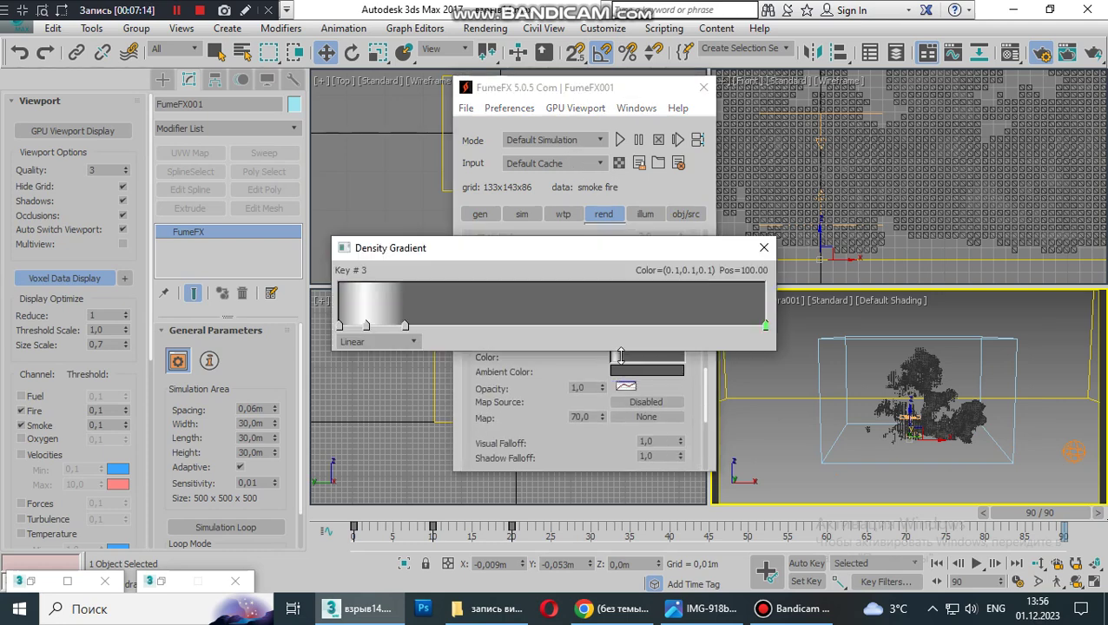
click(340, 326)
right_click(342, 337)
click(357, 342)
drag(484, 139, 483, 144)
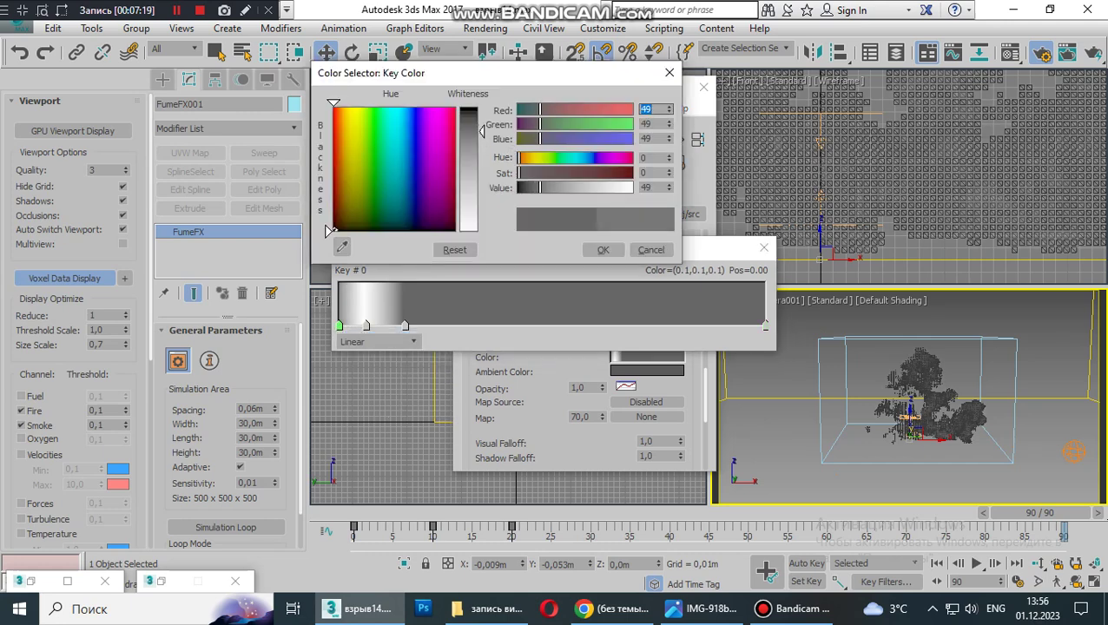
click(603, 249)
- Copy the first key's new grey to the density gradient key at position 15.62 and to the end key
right_click(338, 326)
click(362, 368)
click(404, 324)
right_click(403, 328)
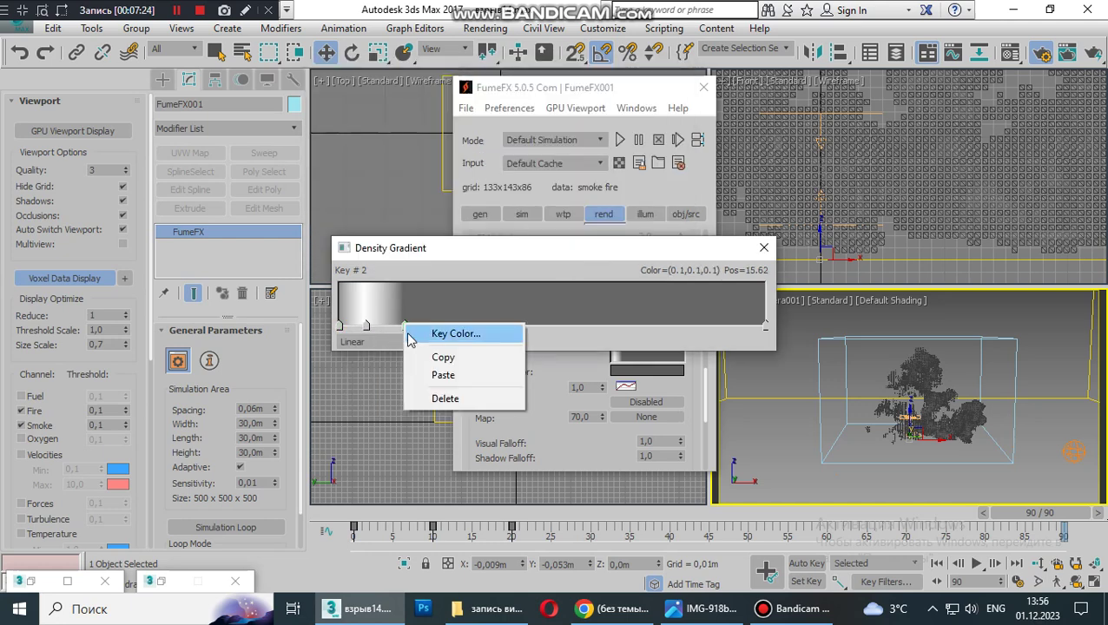
click(422, 377)
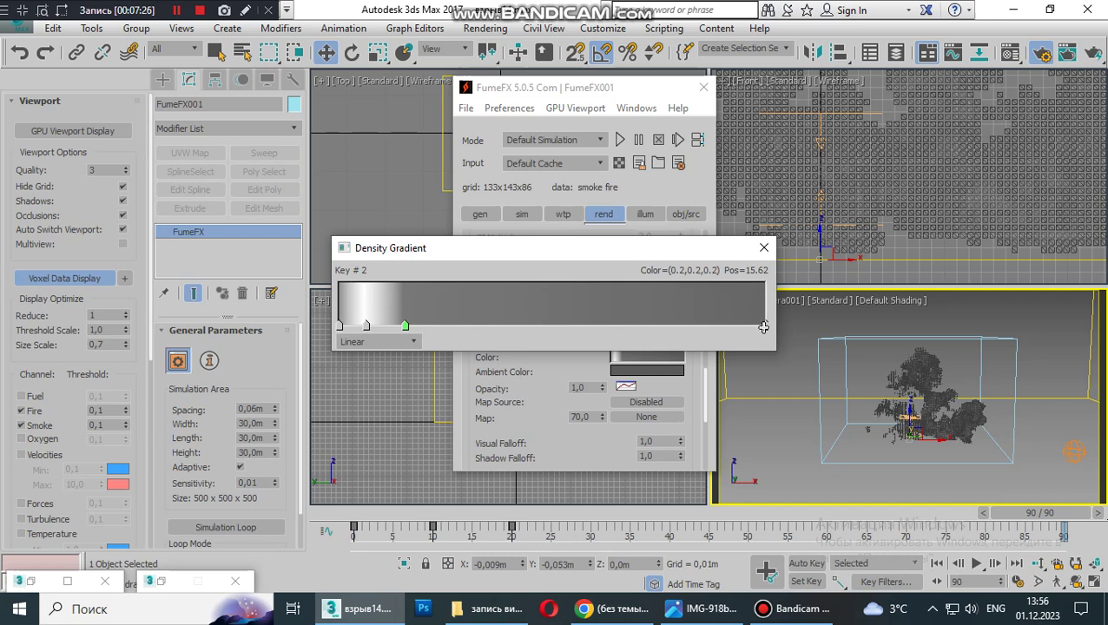
right_click(763, 327)
click(786, 376)
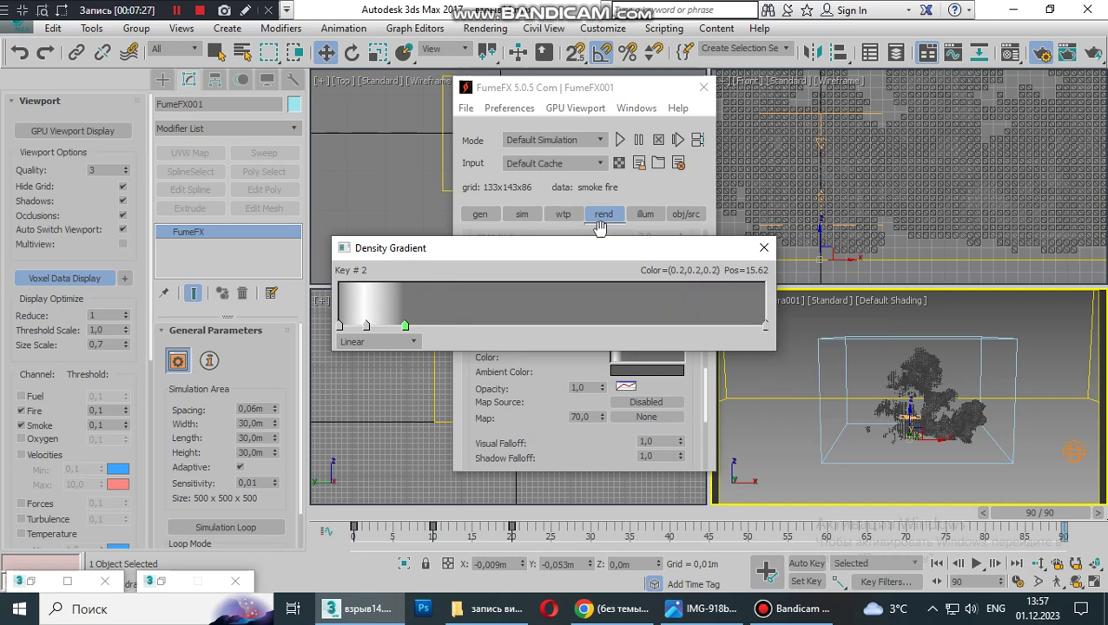
- Close the density gradient and set the smoke's ambient colour to a lighter grey, RGB 44, 44, 44
click(763, 250)
click(643, 373)
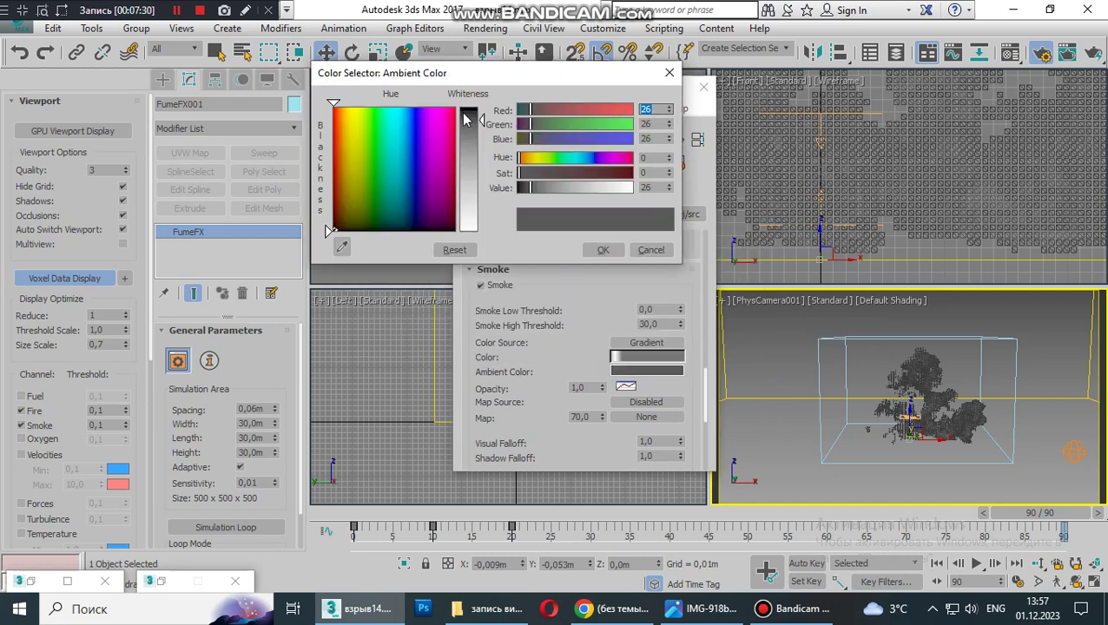
drag(481, 120, 482, 129)
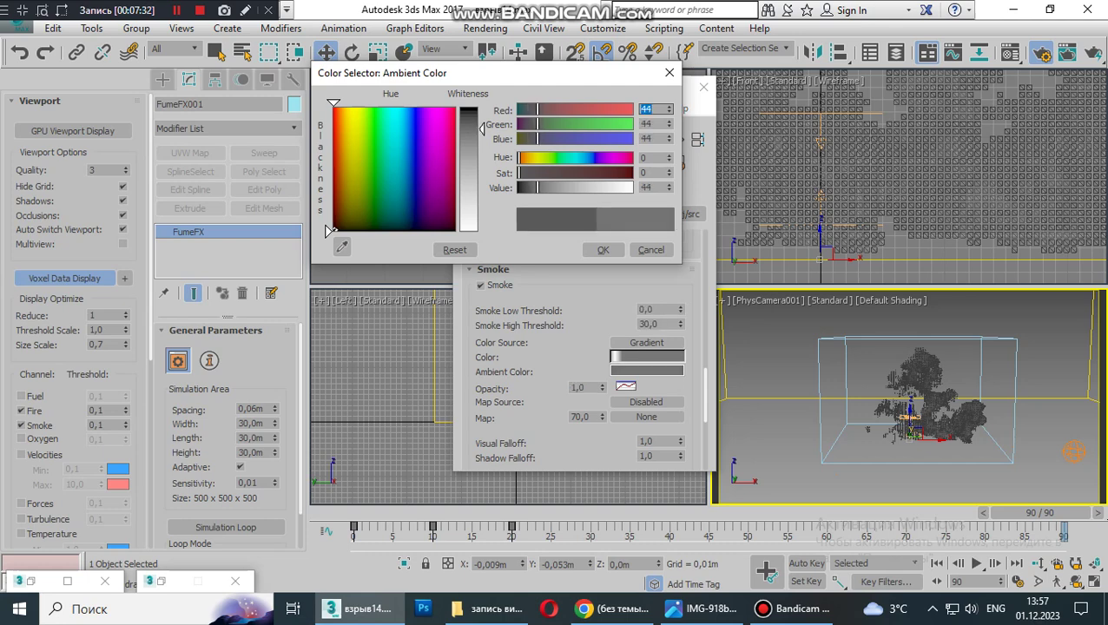
click(604, 250)
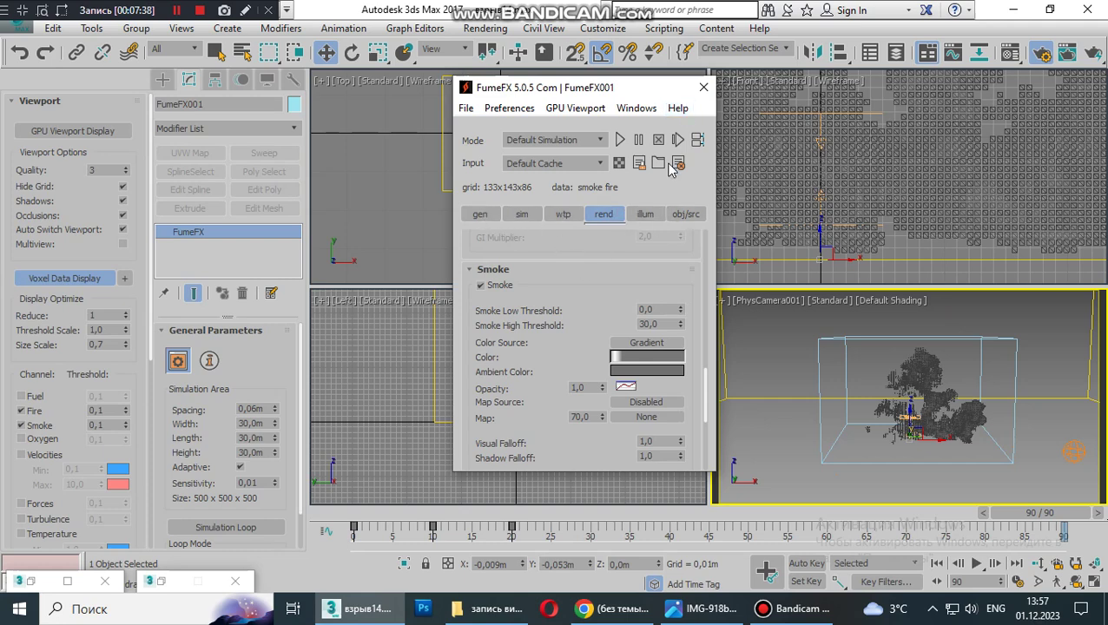
- Review the simulation settings down to the smoke buoyancy and dissipation parameters, and close the FumeFX window
click(521, 214)
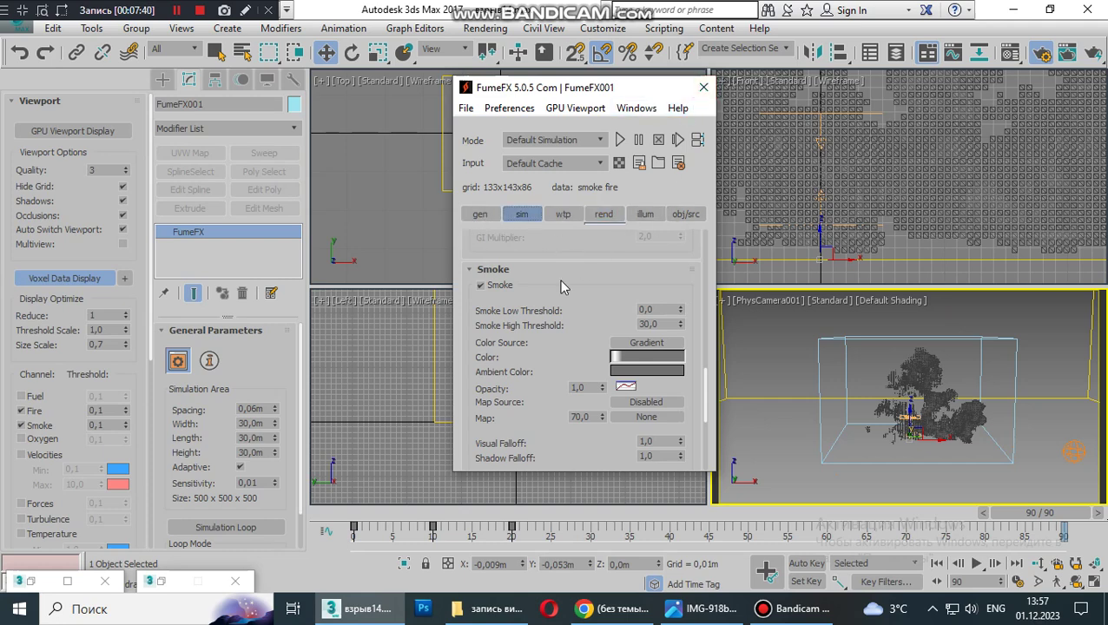
mouse_move(568, 250)
mouse_down()
mouse_move(528, 478)
mouse_move(571, 387)
mouse_move(594, 186)
mouse_up()
drag(573, 357, 589, 144)
drag(585, 292, 598, 211)
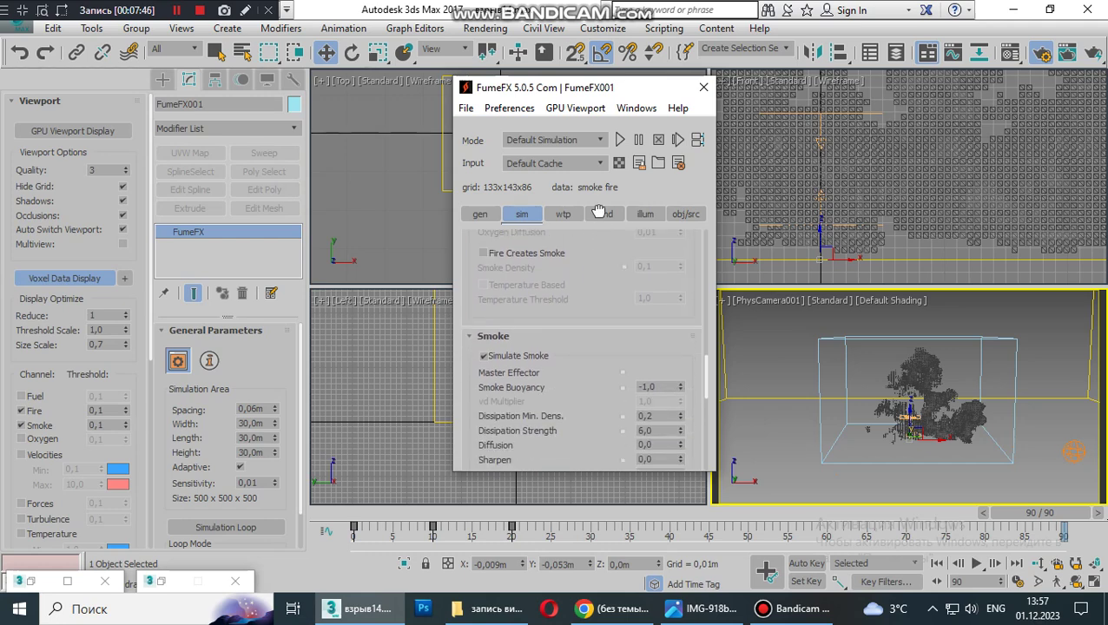
click(703, 87)
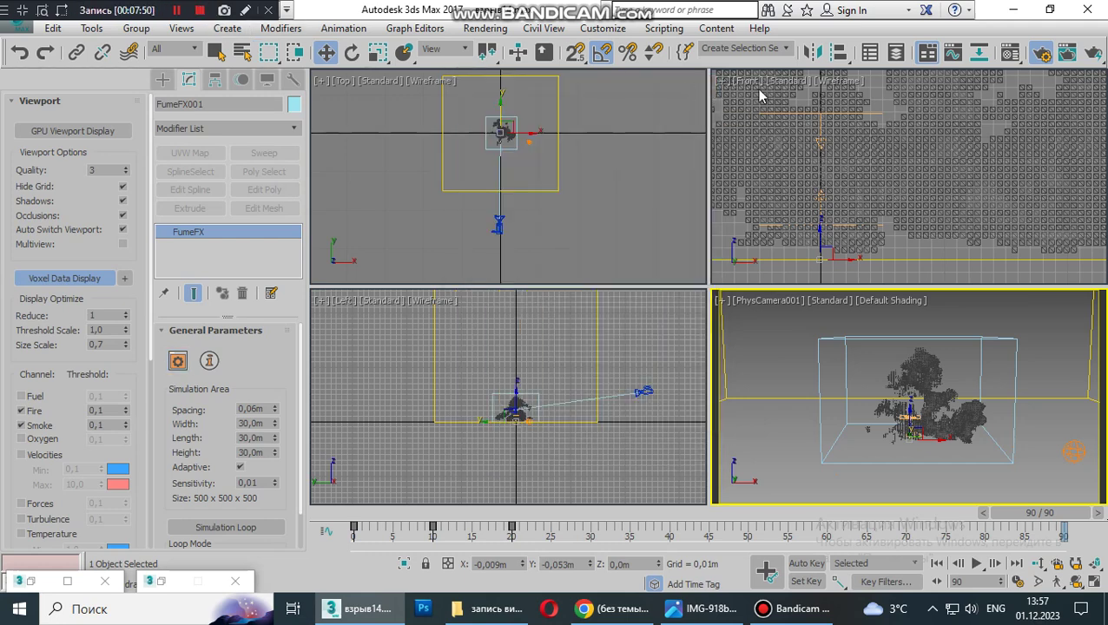
- Start a test render of frame 90 from PhysCamera001, cancel it partway and close the frame buffer
click(787, 376)
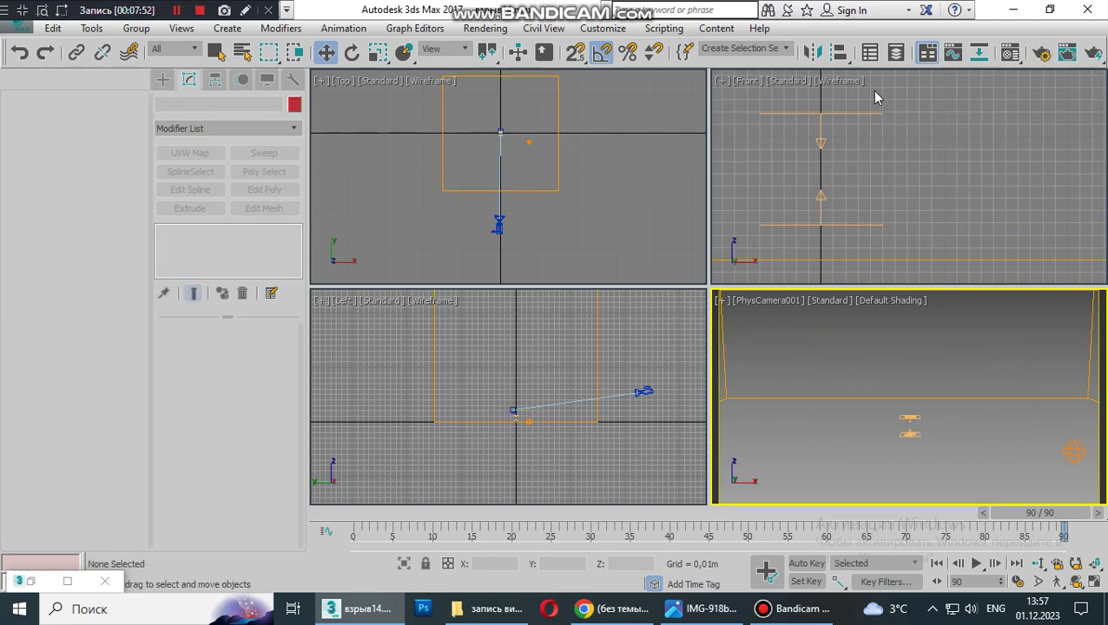
key(F10)
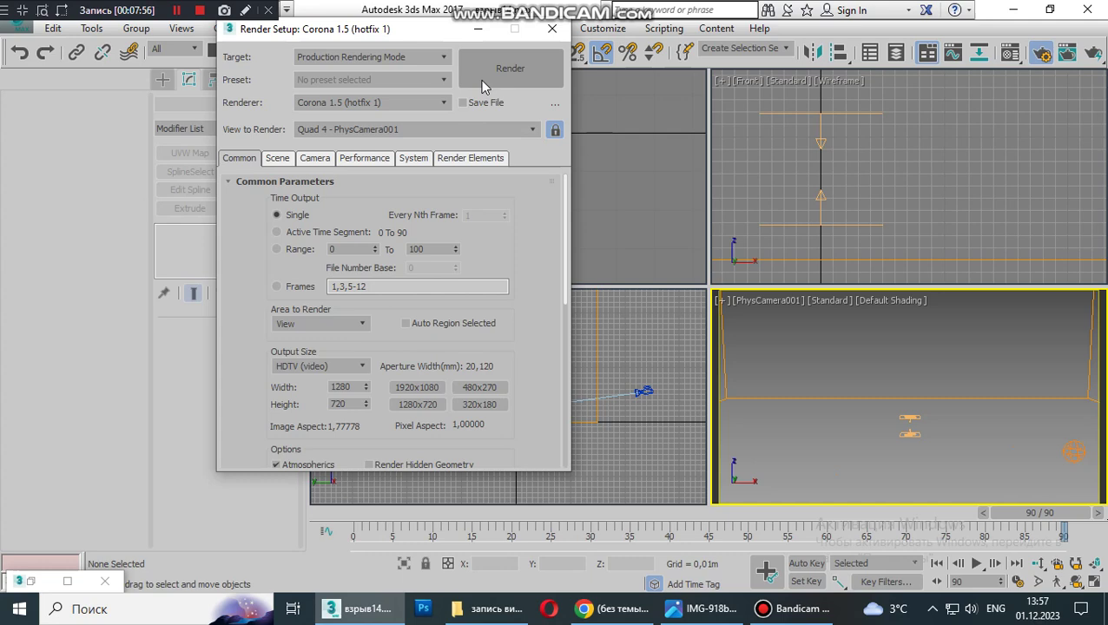
click(480, 80)
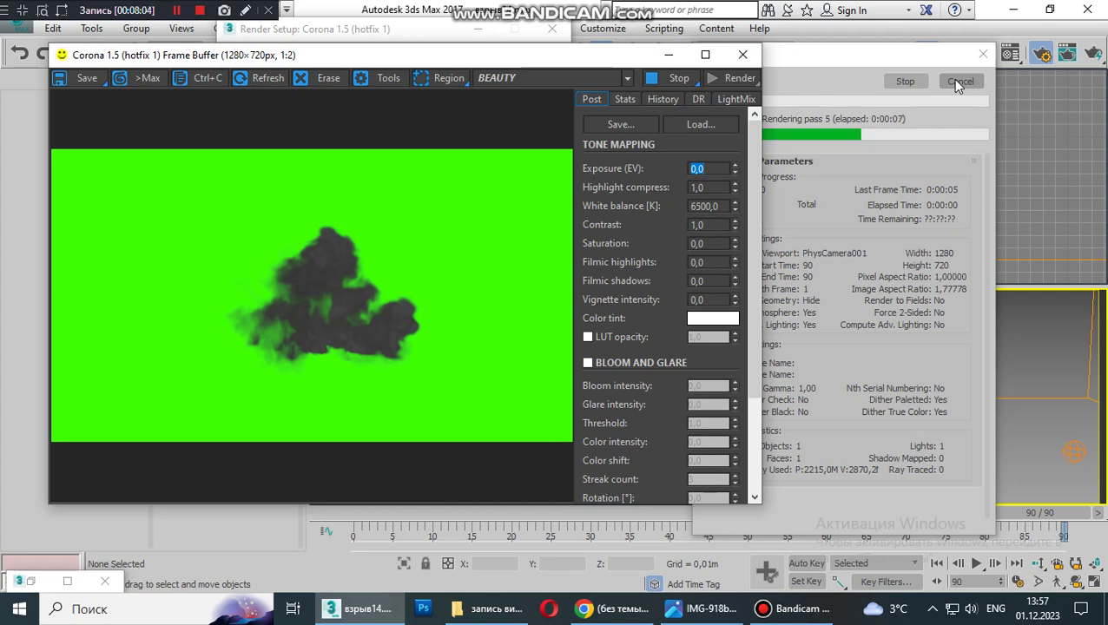
click(955, 81)
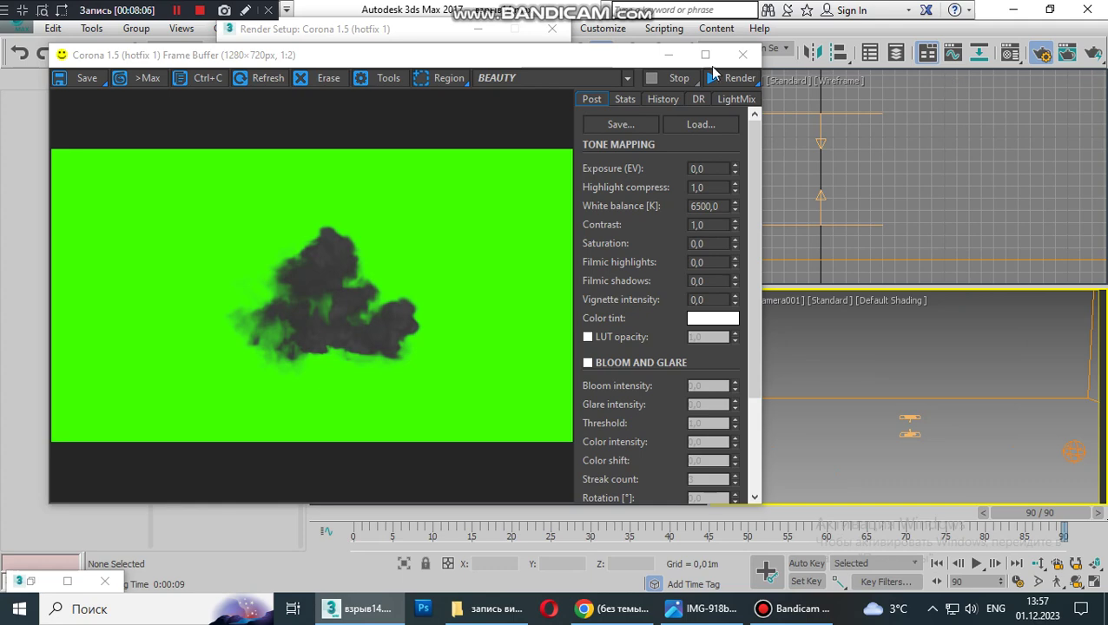
click(742, 55)
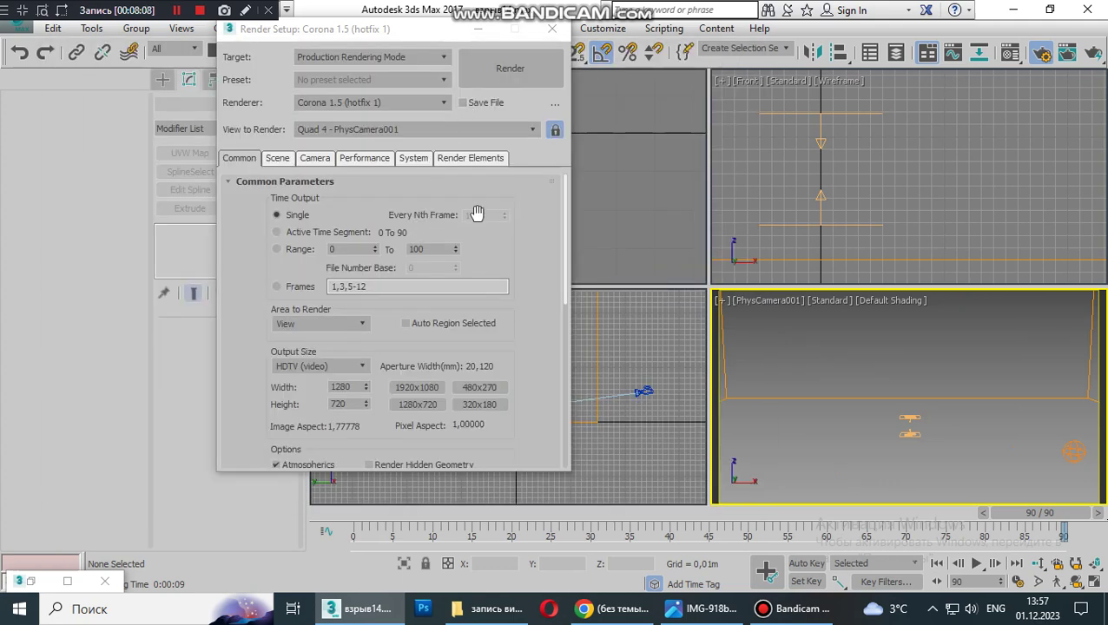
scroll(478, 208, down, 1)
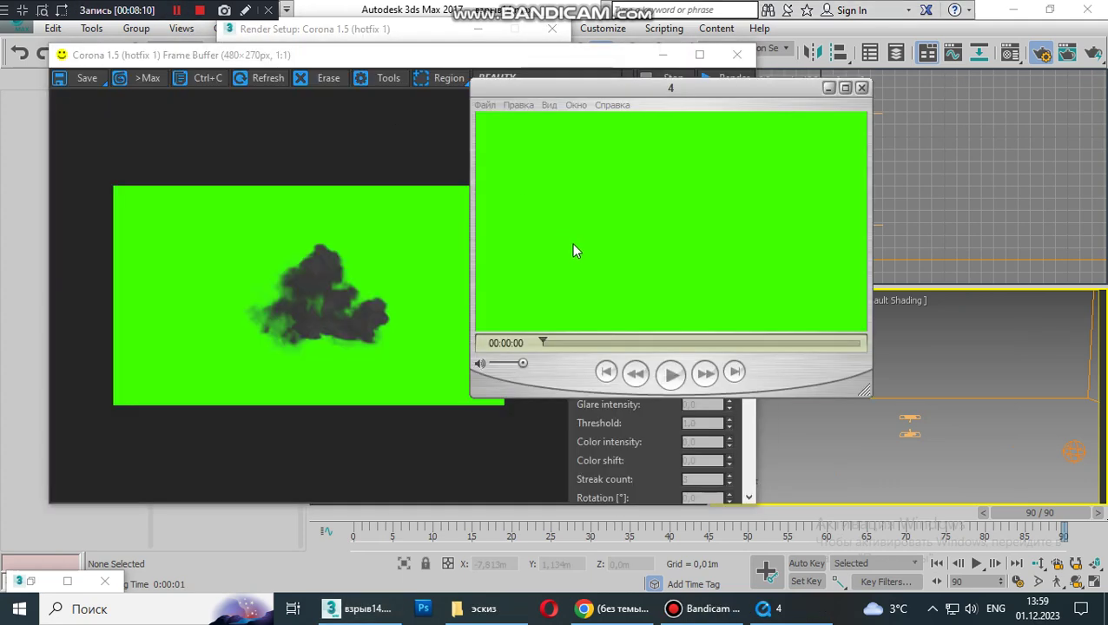
- Play the rendered explosion preview video 4, close the frame buffer, replay the clip enlarged and close the player
click(671, 375)
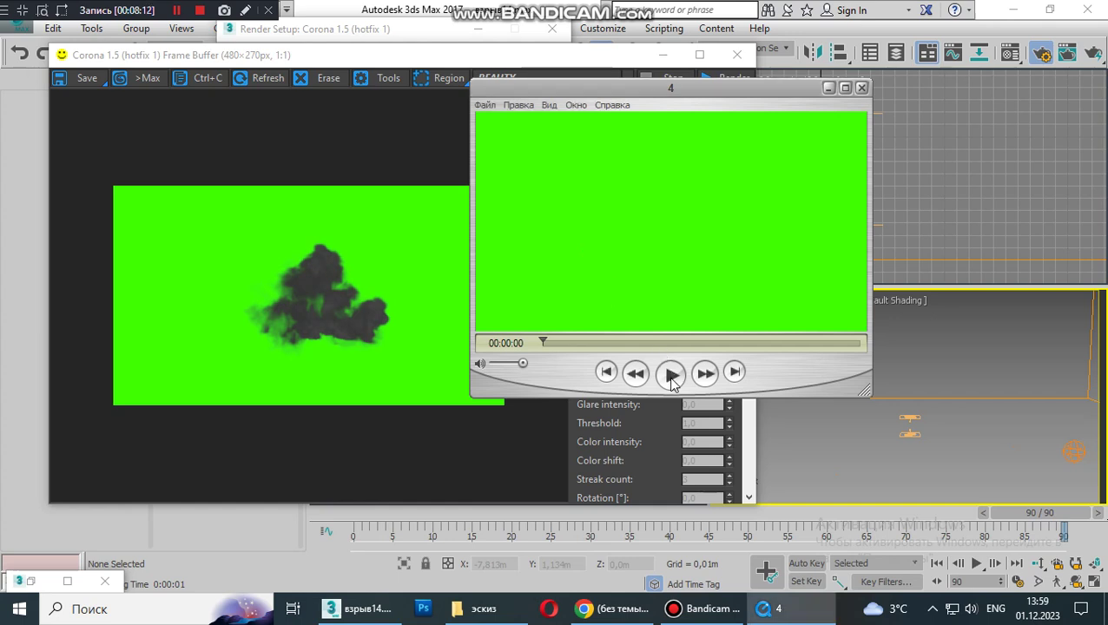
click(668, 386)
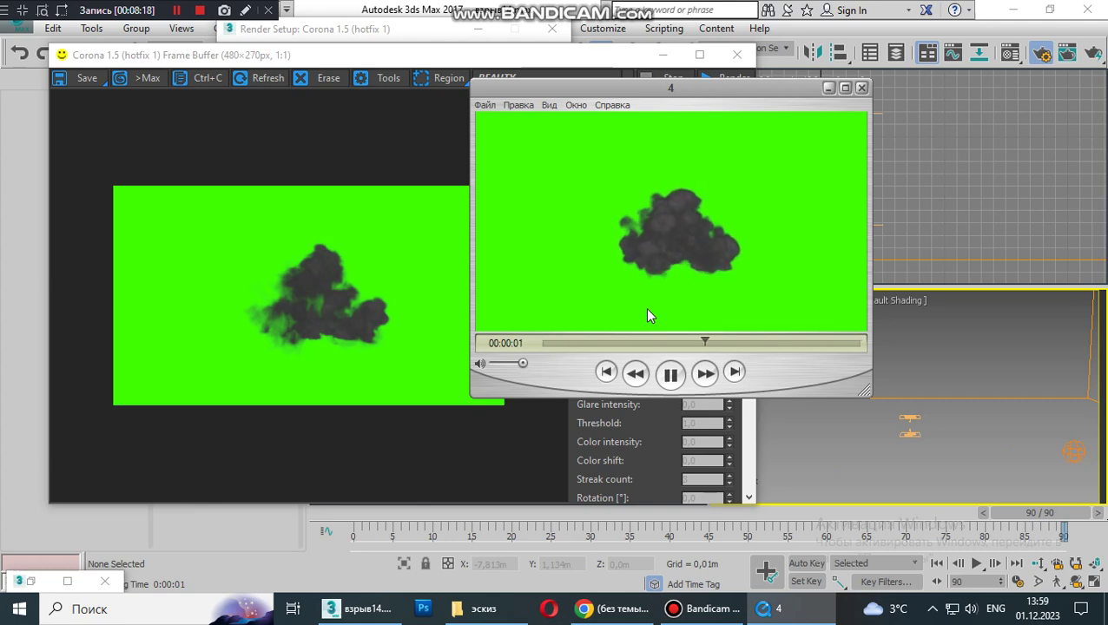
click(734, 53)
double_click(733, 219)
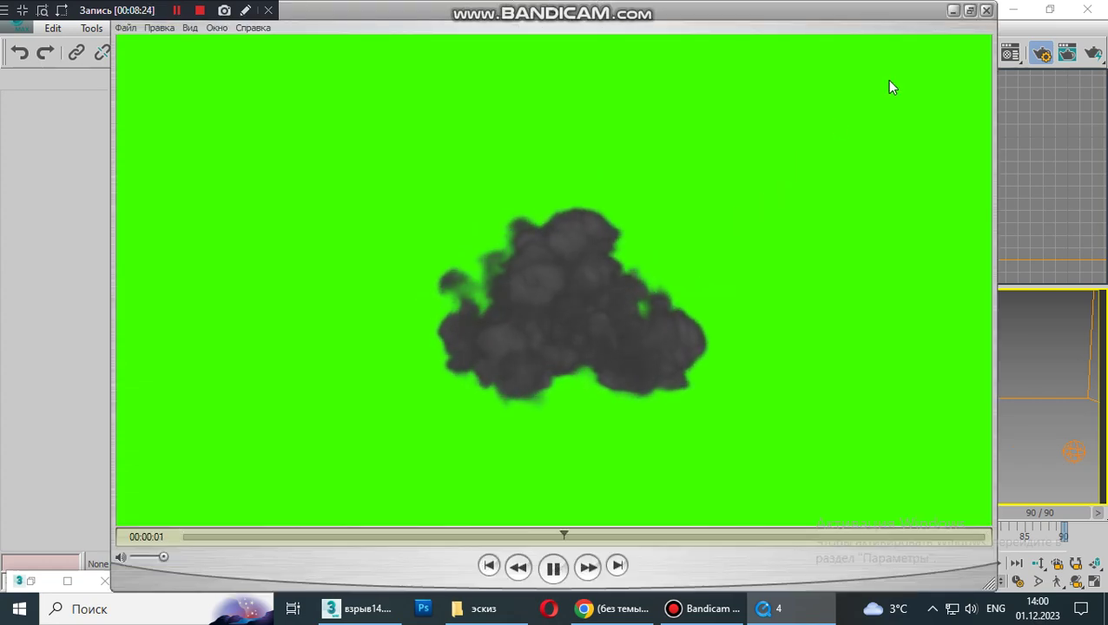
click(986, 11)
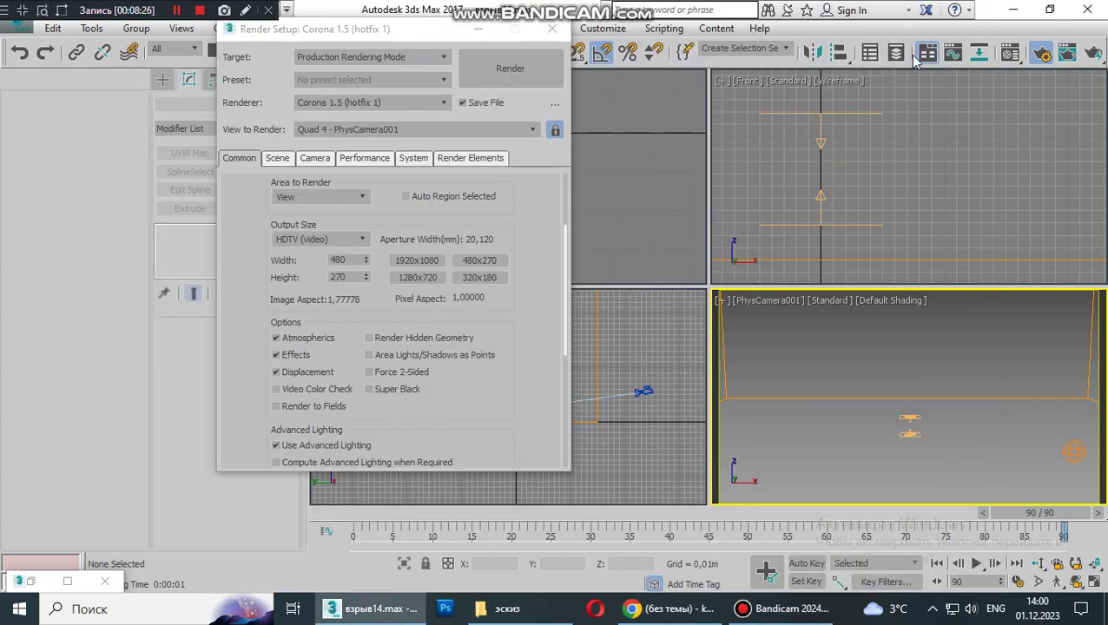